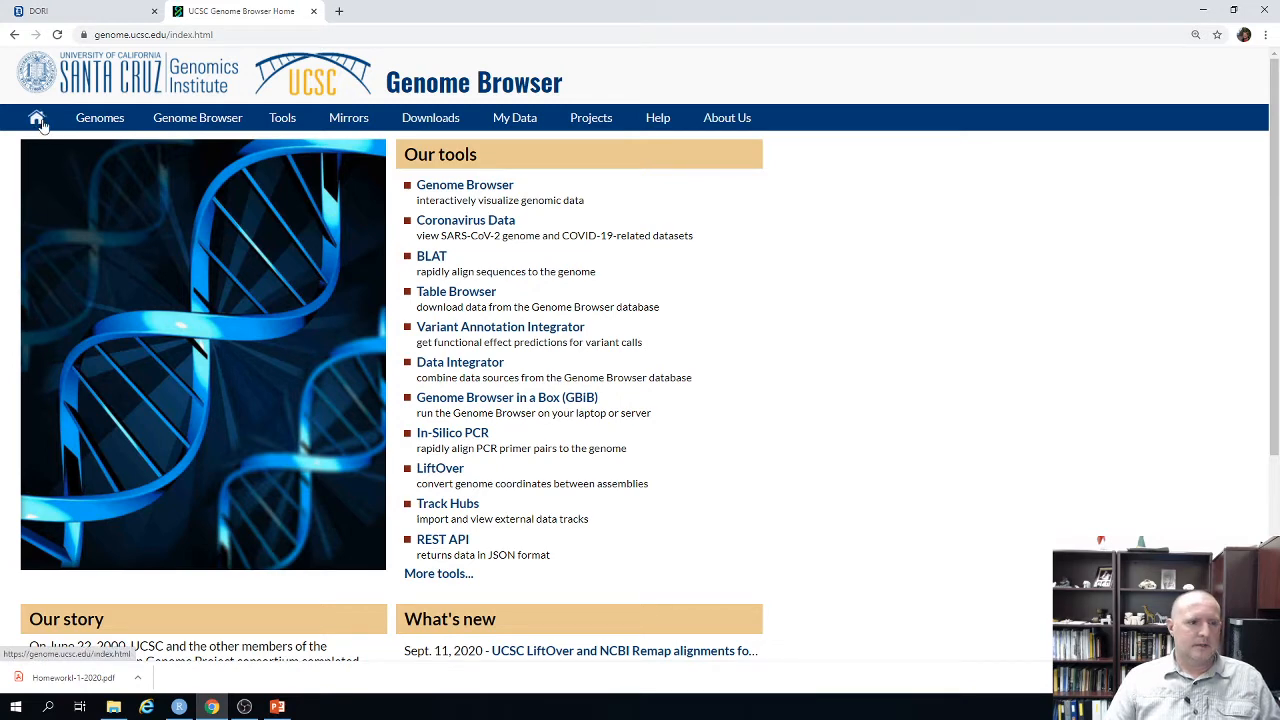
# Open the human Dec. 2013 (GRCh38/hg38) assembly in the genome viewer and go on to the Table Browser.
pyautogui.click(100, 122)
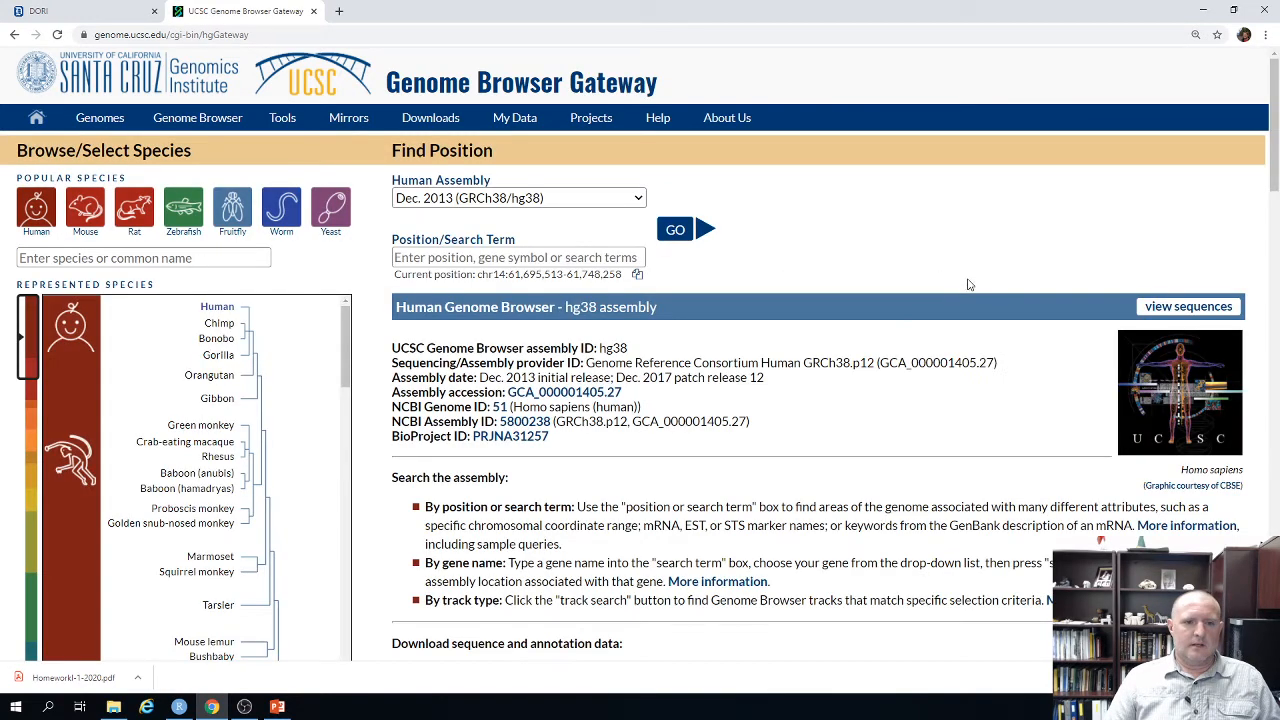
pyautogui.click(676, 232)
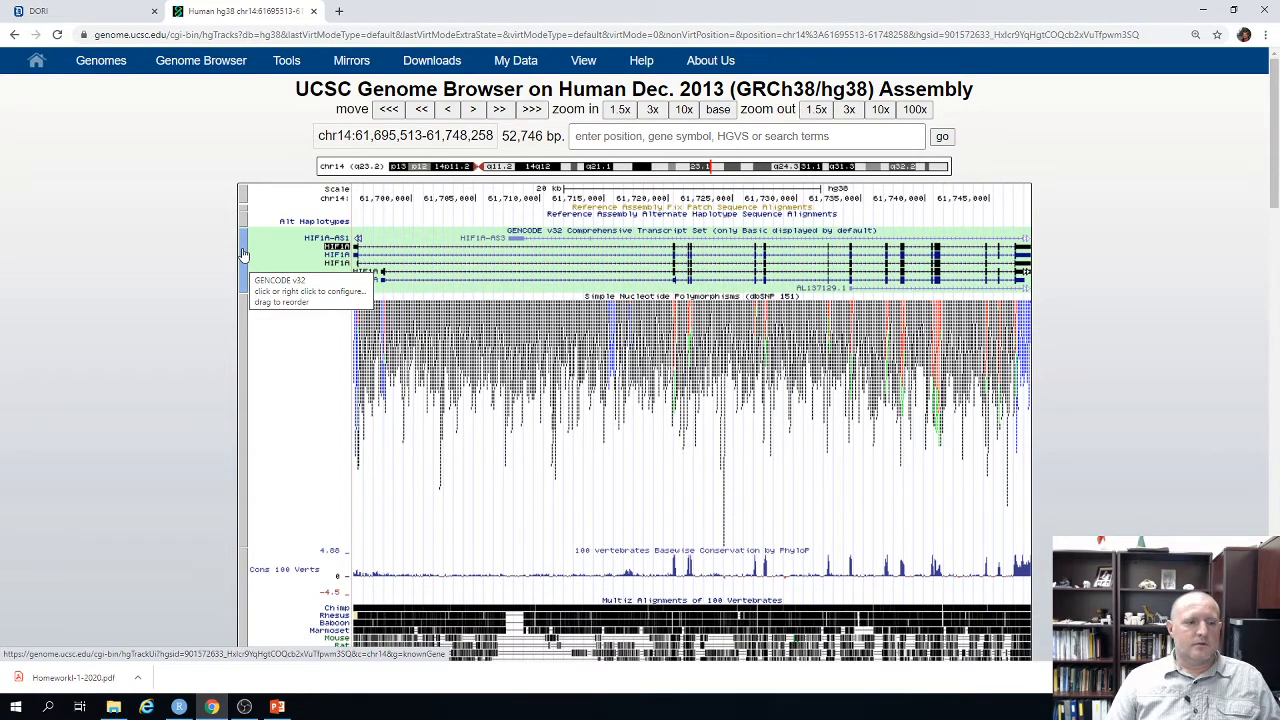
pyautogui.moveTo(287, 63)
pyautogui.click(306, 108)
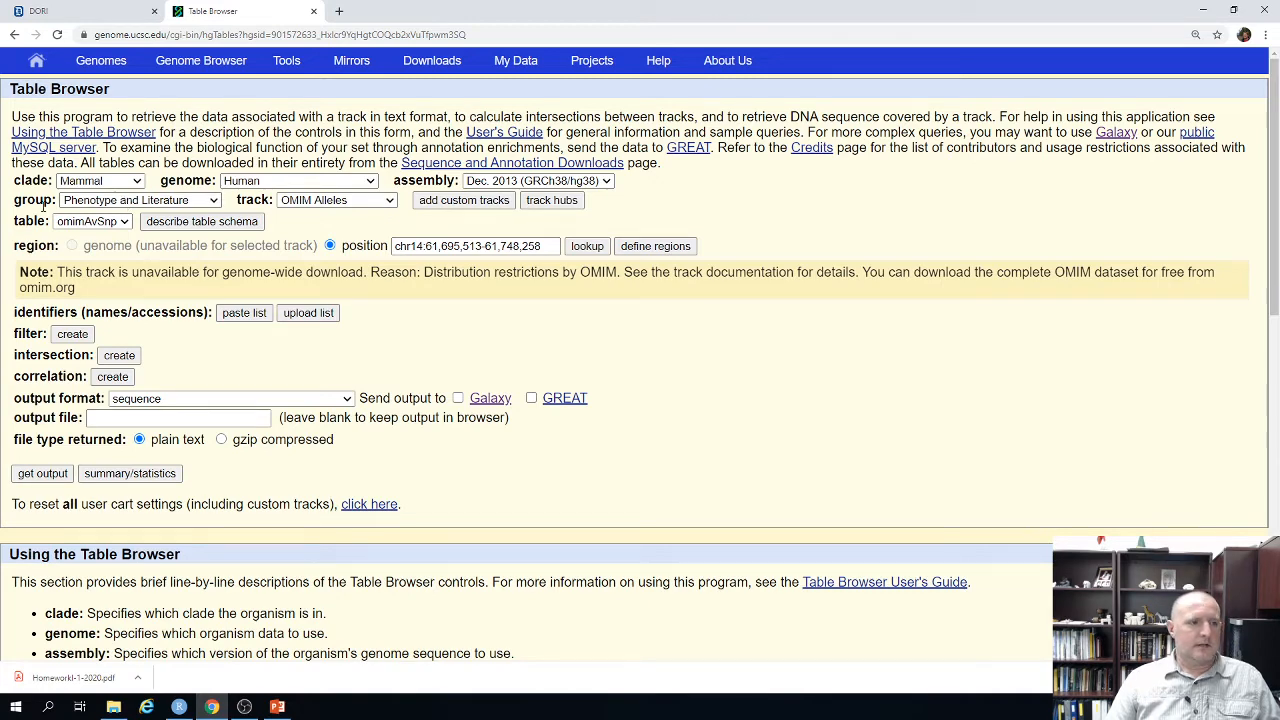
# Set the query's group to Genes and Gene Predictions and its track to NCBI RefSeq.
pyautogui.click(213, 201)
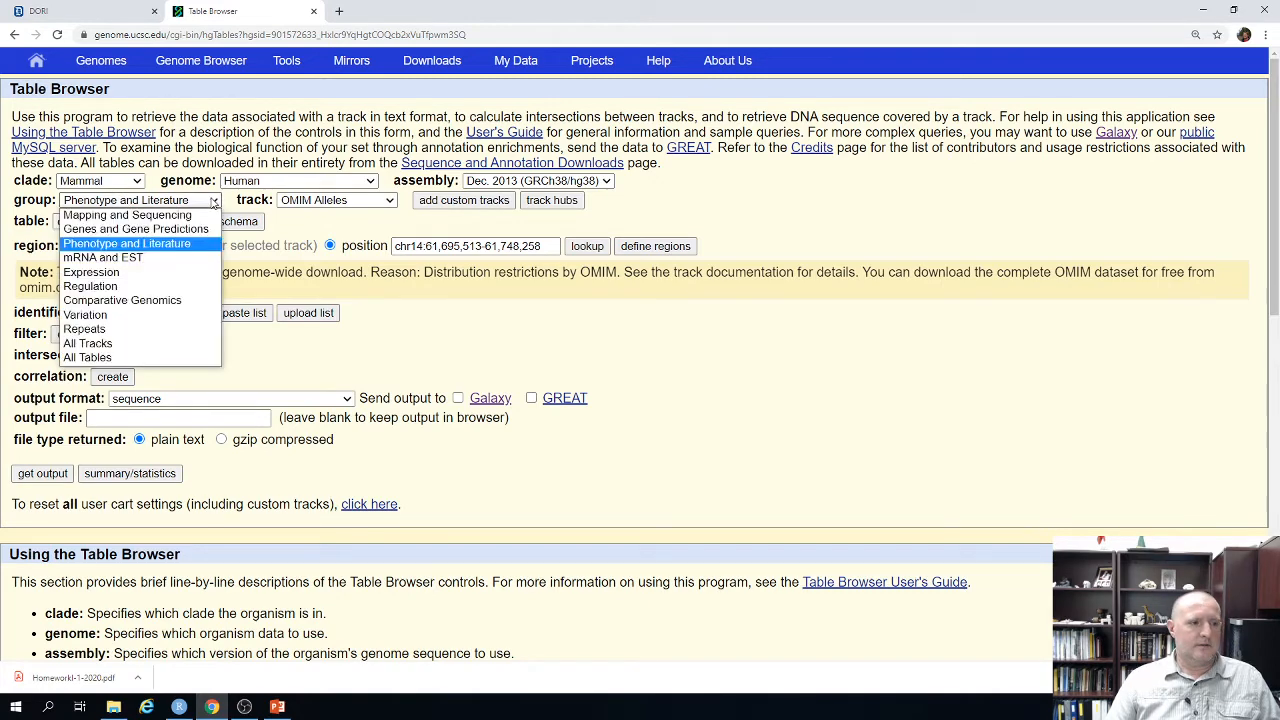
pyautogui.click(160, 230)
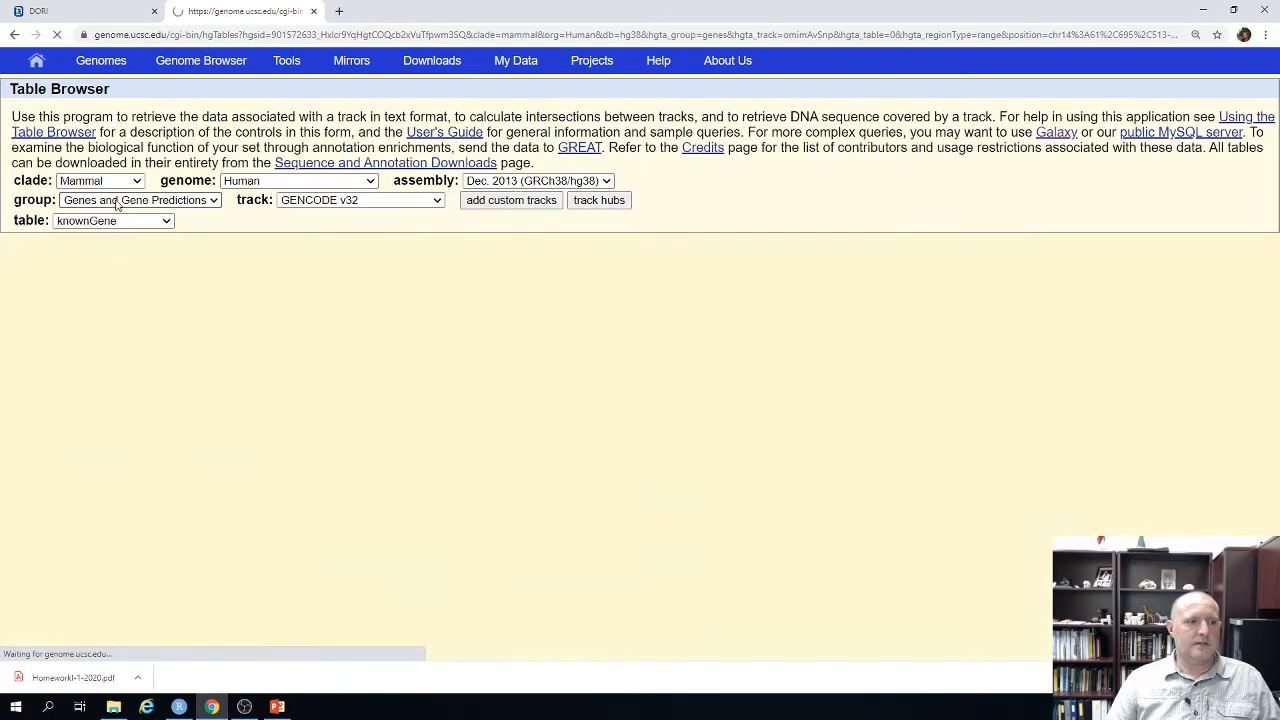
pyautogui.click(381, 204)
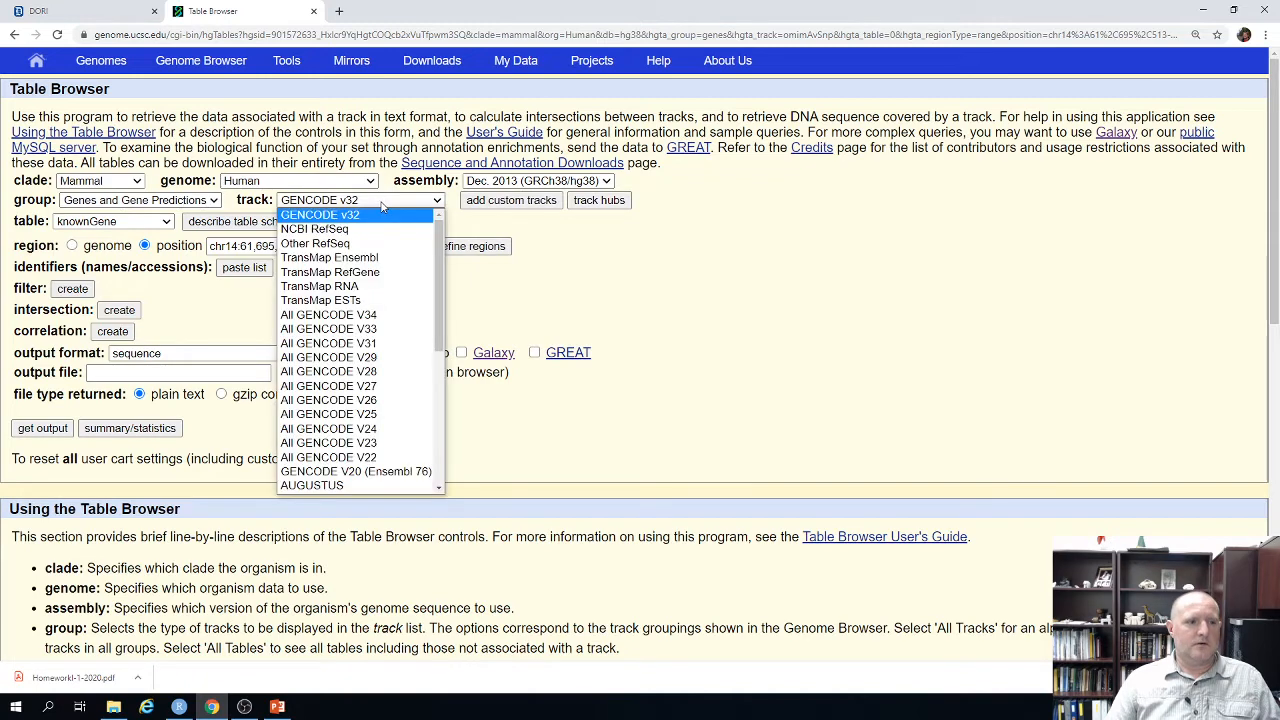
pyautogui.click(330, 230)
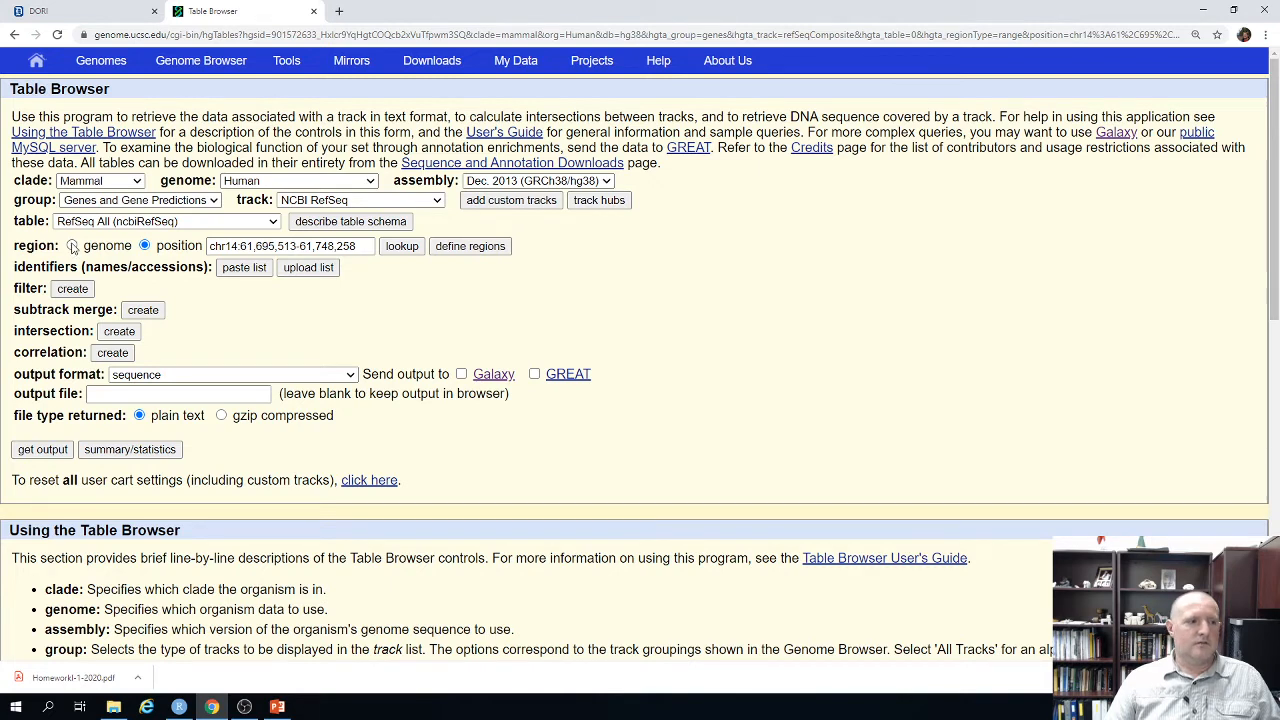
# Set the region to the whole genome, output all fields from the selected table, and enable sending output to Galaxy.
pyautogui.click(72, 247)
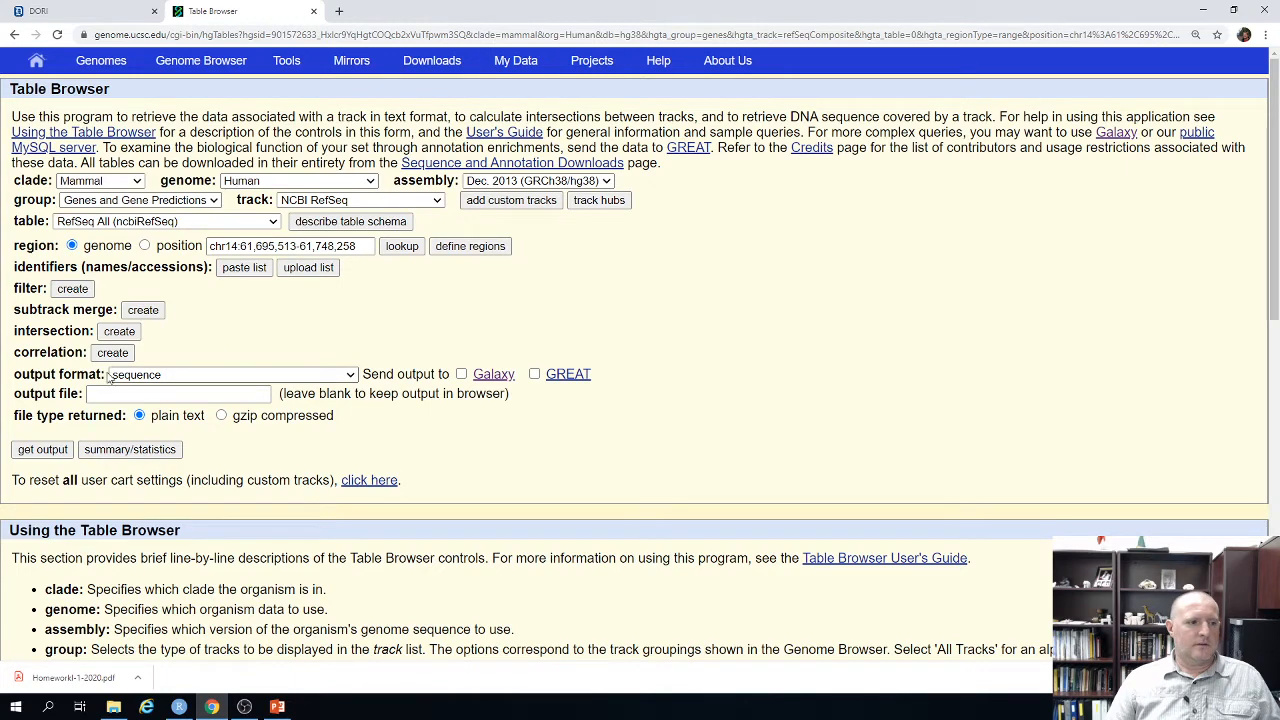
pyautogui.click(350, 375)
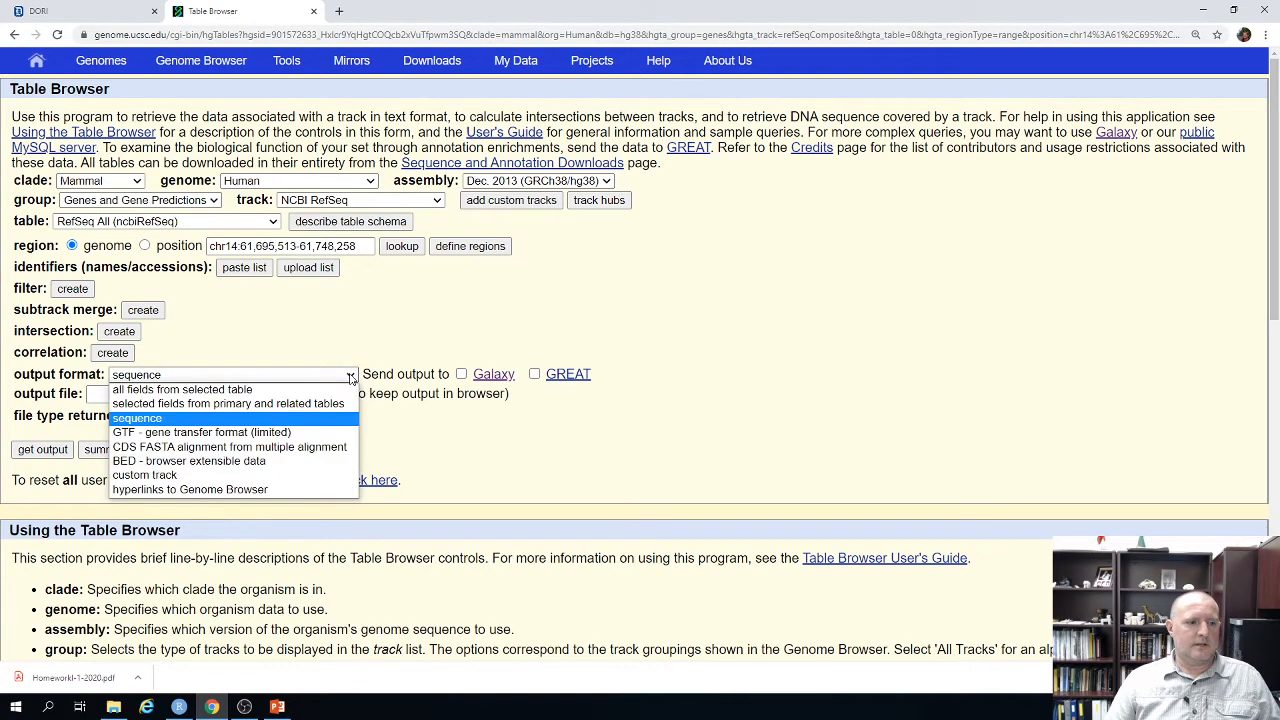
pyautogui.click(252, 390)
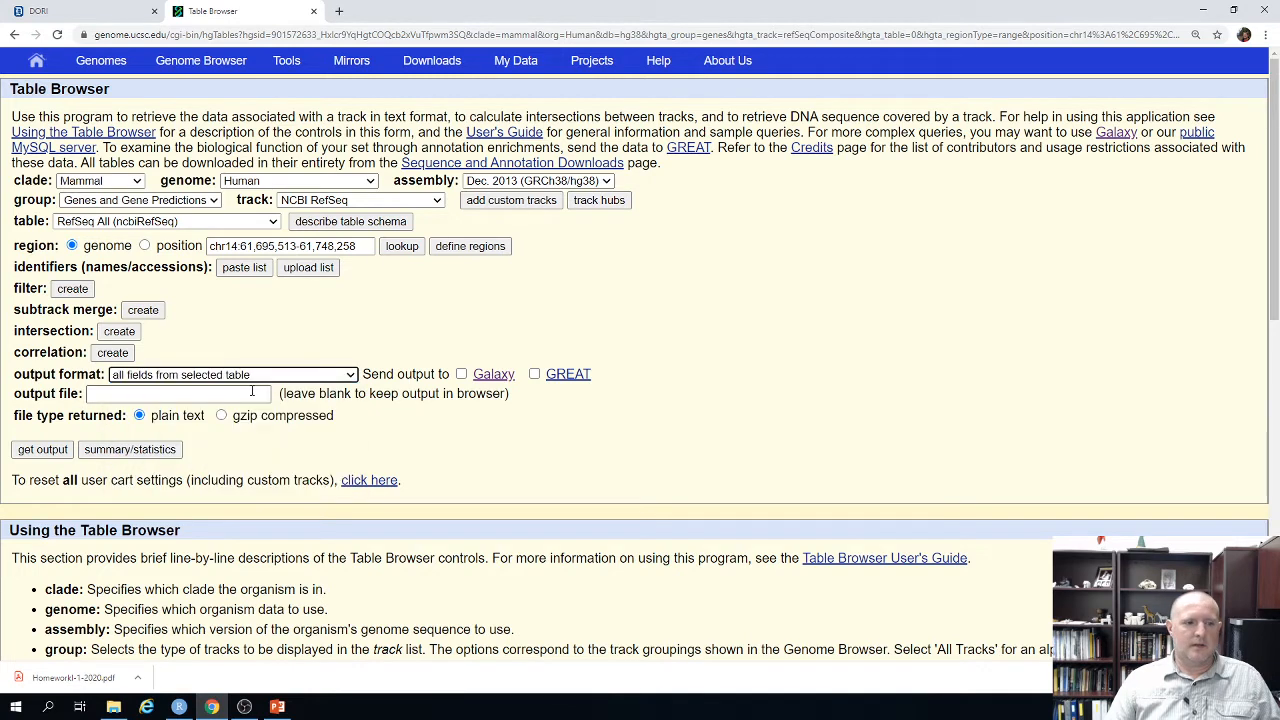
pyautogui.click(461, 375)
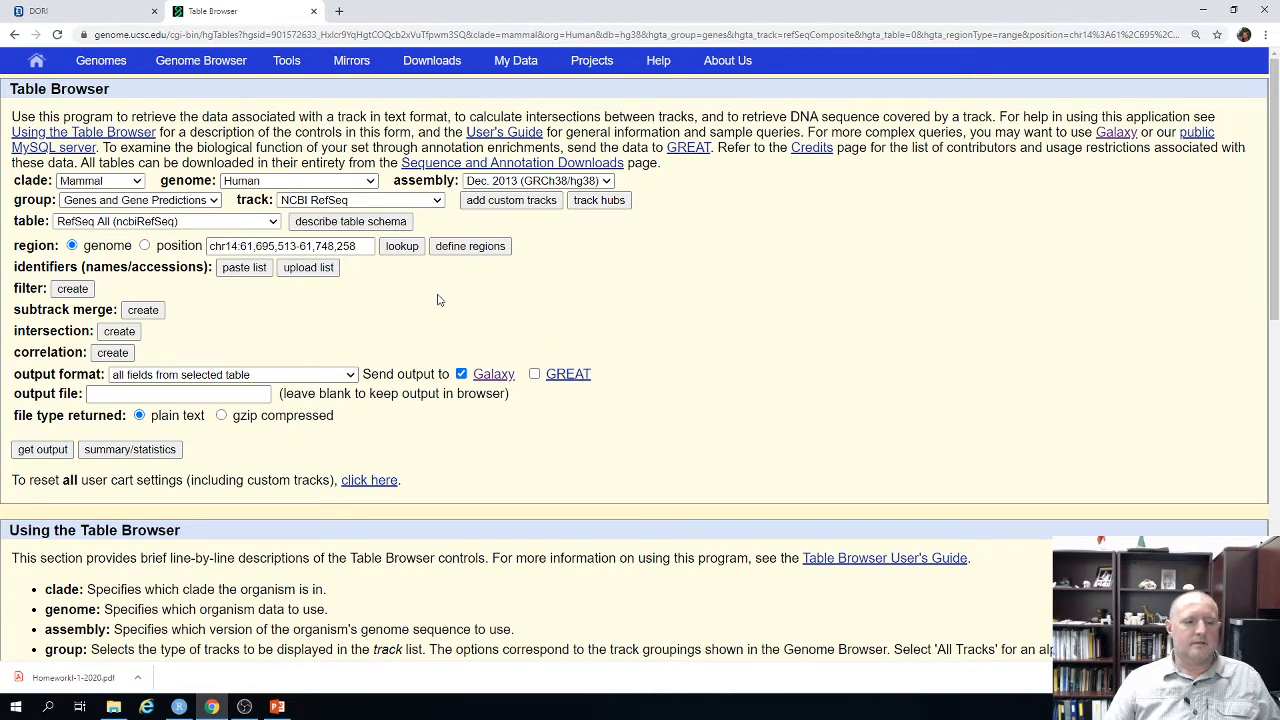
# Display the schema of the RefSeq All table and examine the status options of the CDS start annotation.
pyautogui.click(350, 222)
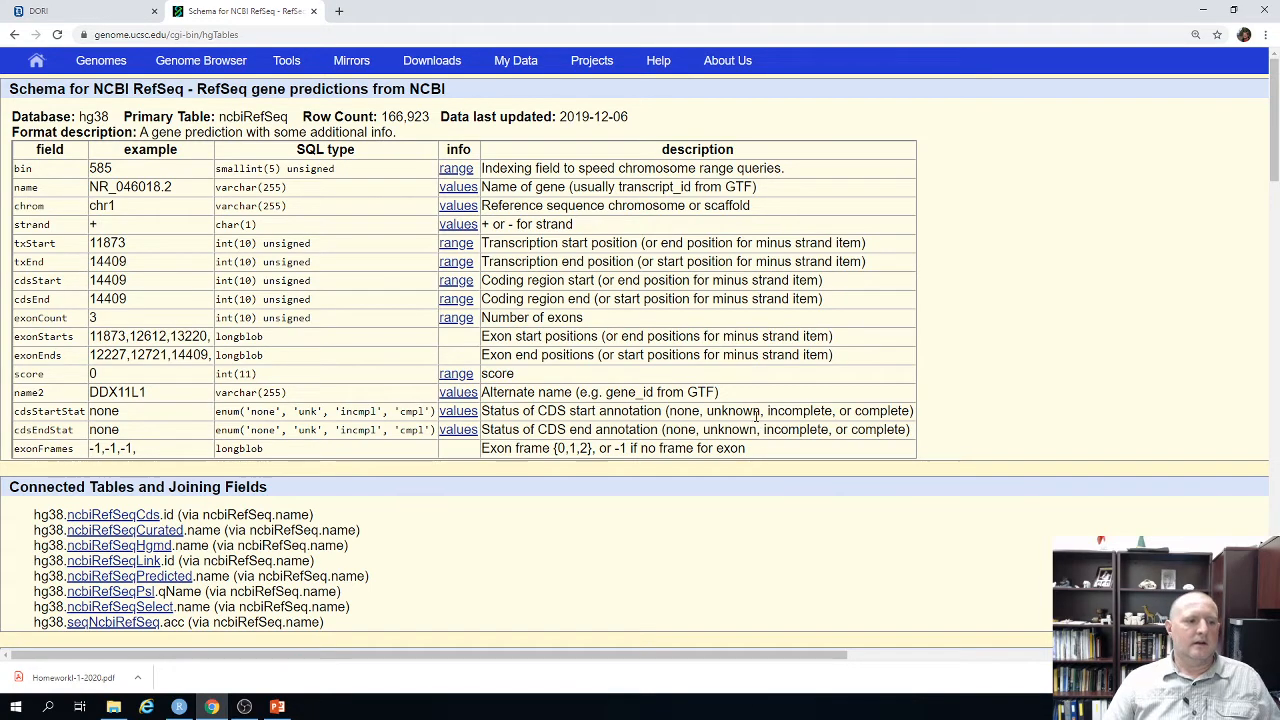
pyautogui.moveTo(764, 419); pyautogui.dragTo(713, 414)
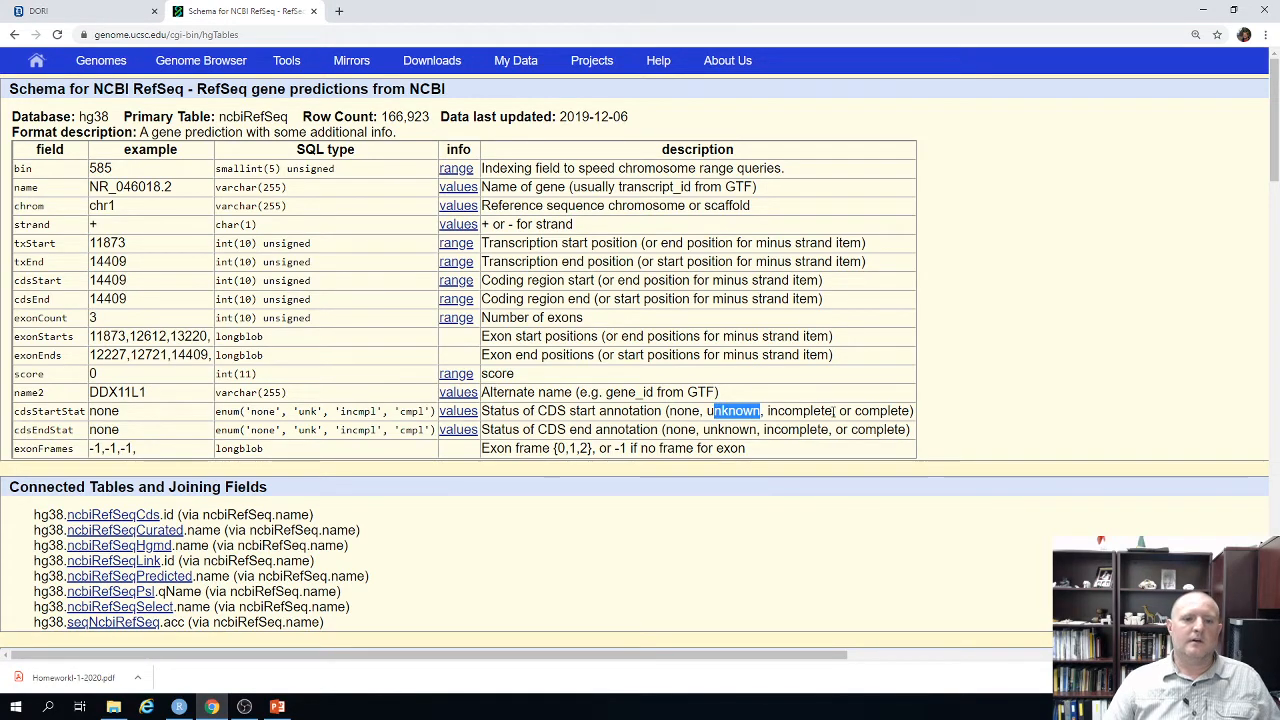
pyautogui.moveTo(833, 413); pyautogui.dragTo(778, 412)
pyautogui.click(895, 416)
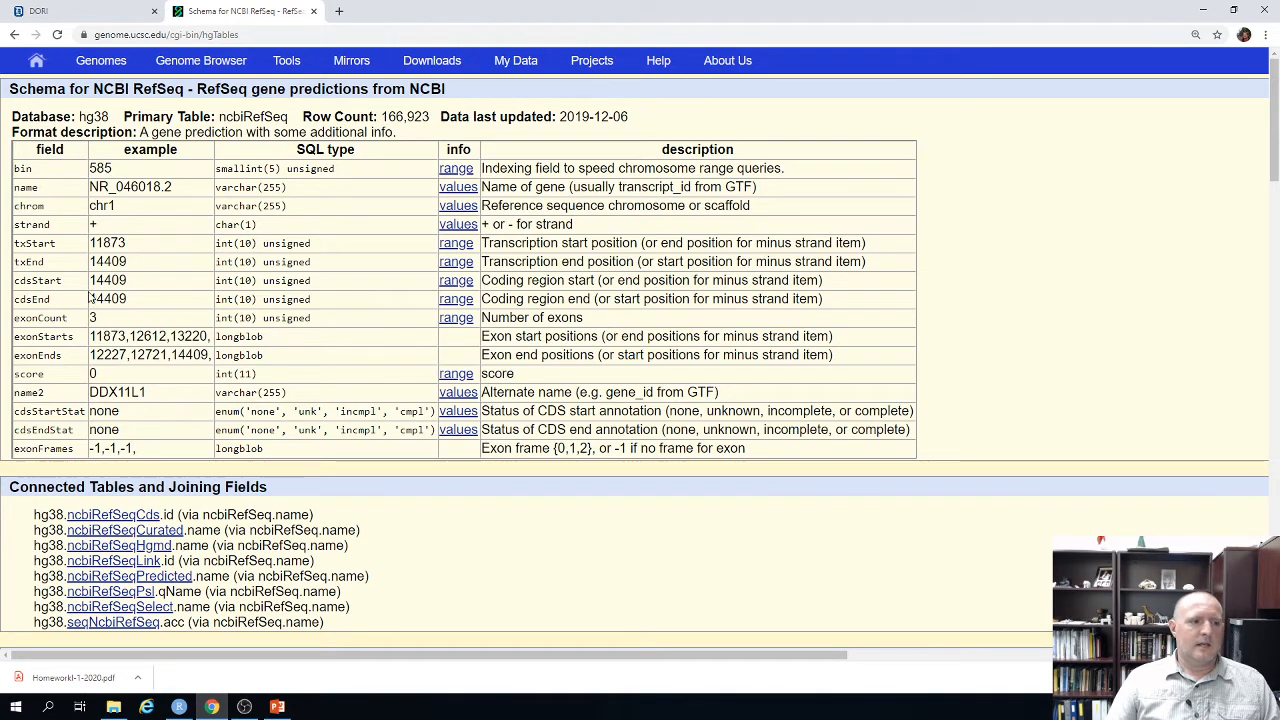
# Compare the cdsStart, txStart and txEnd fields in the schema, and return to the Table Browser query form.
pyautogui.moveTo(14, 284); pyautogui.dragTo(59, 281)
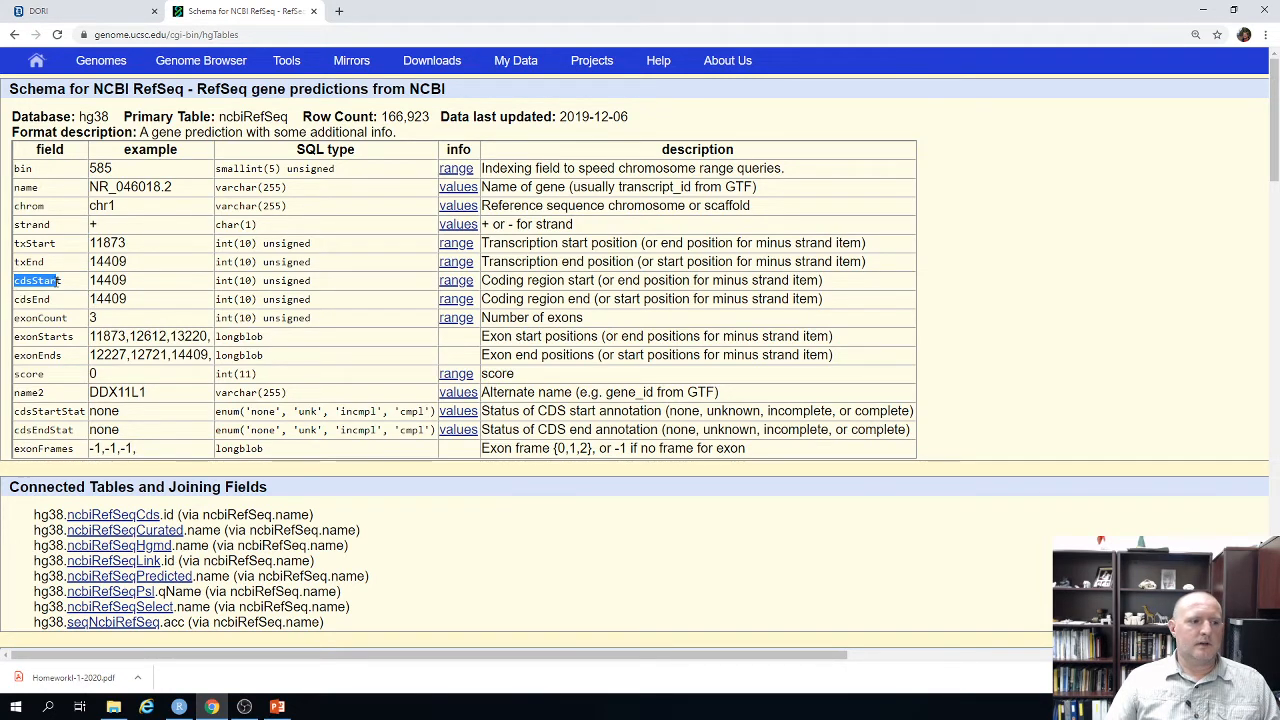
pyautogui.click(20, 242)
pyautogui.moveTo(20, 242); pyautogui.dragTo(162, 248)
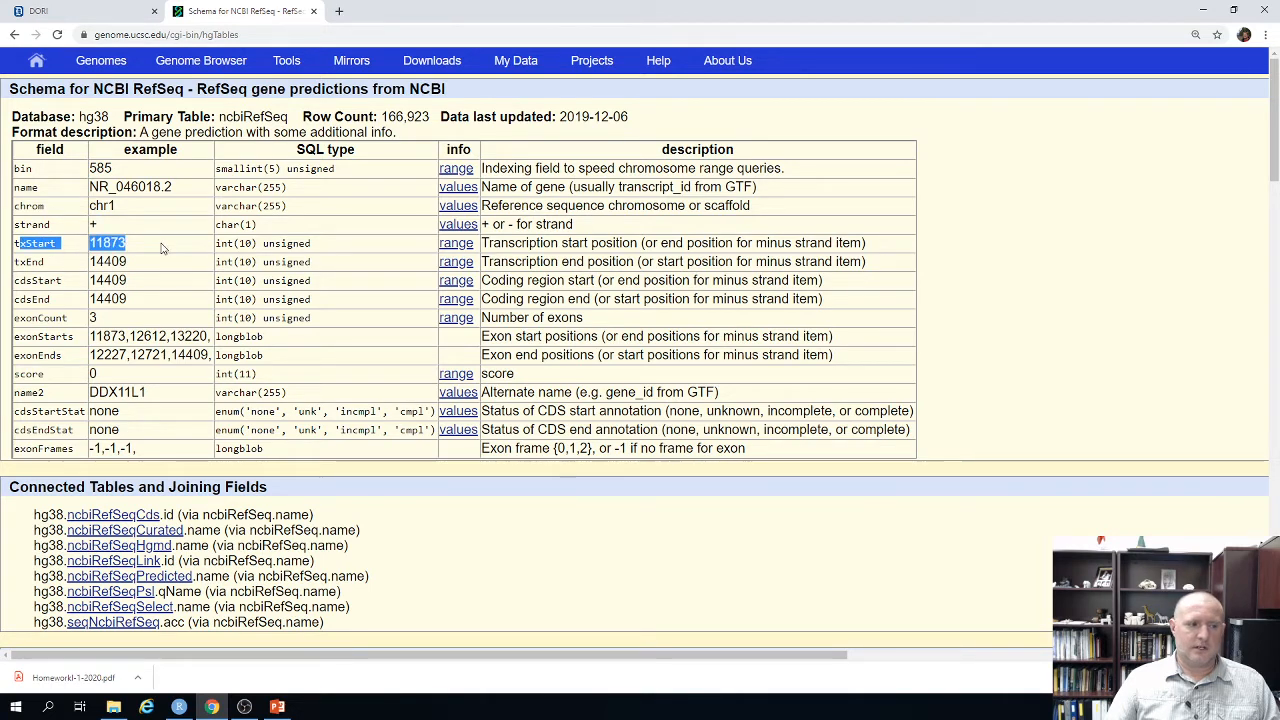
pyautogui.click(55, 265)
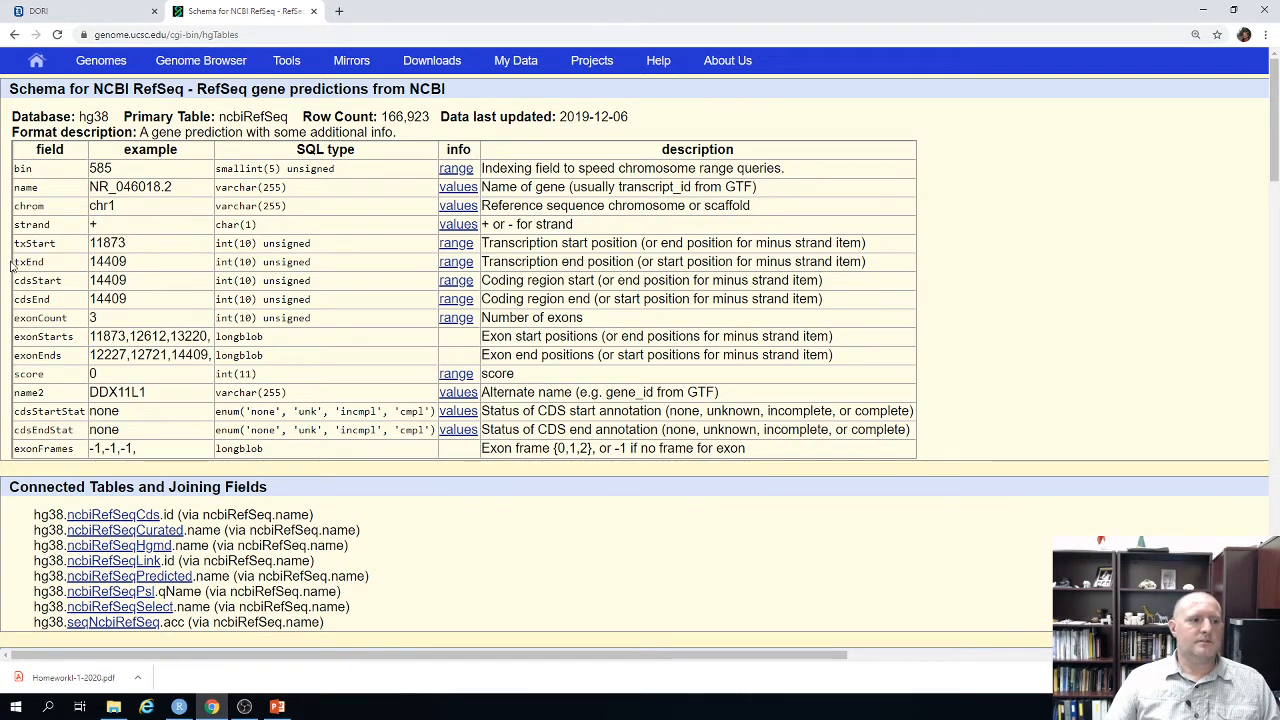
pyautogui.moveTo(17, 261); pyautogui.dragTo(142, 263)
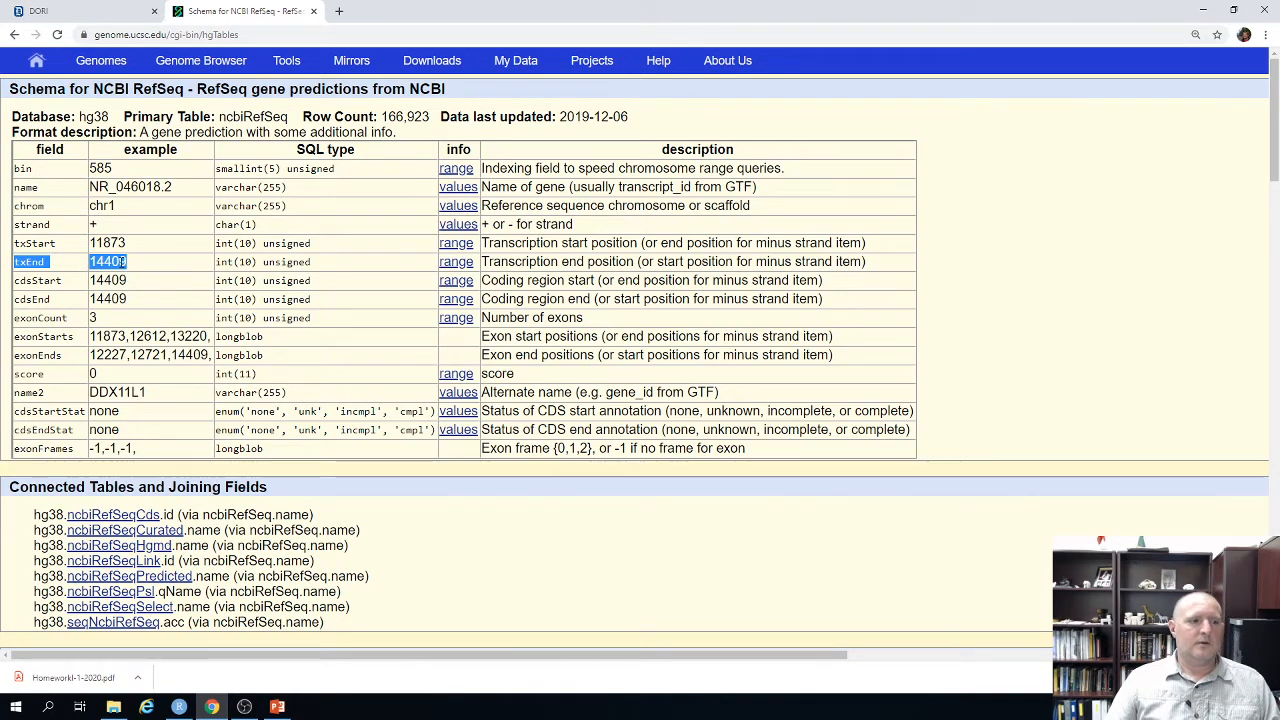
pyautogui.click(109, 279)
pyautogui.moveTo(46, 263); pyautogui.dragTo(12, 267)
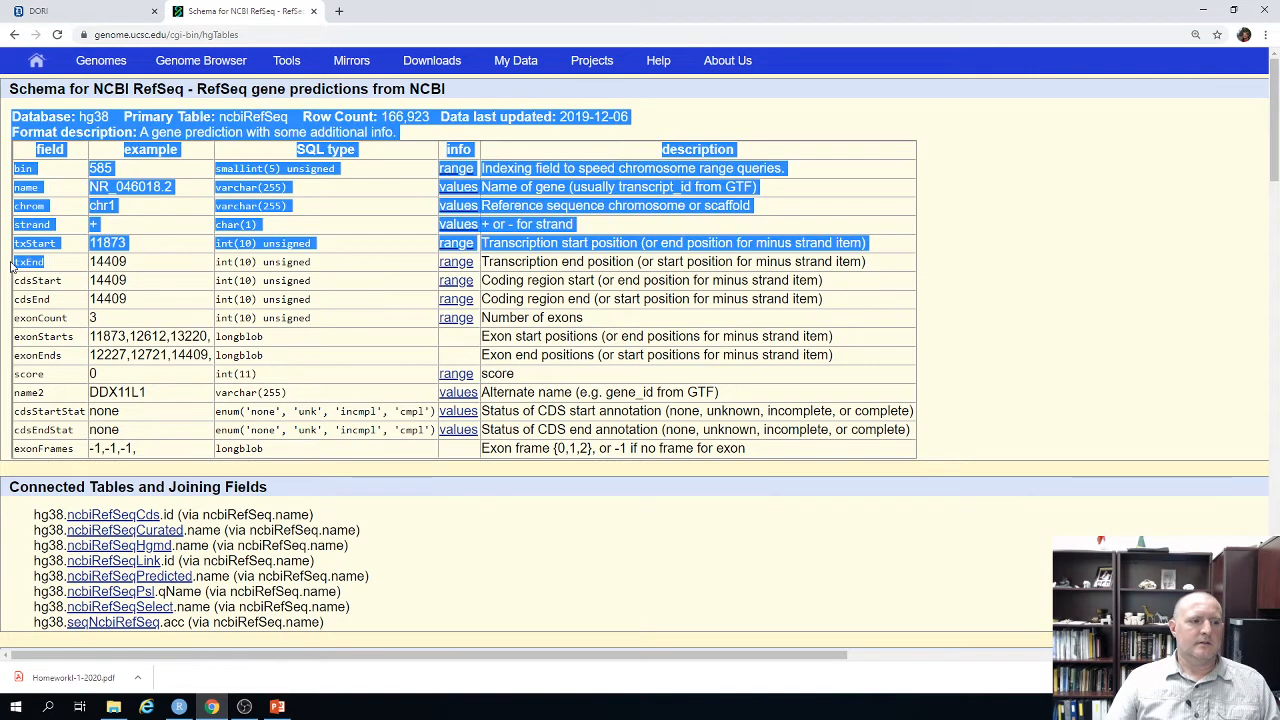
pyautogui.click(42, 261)
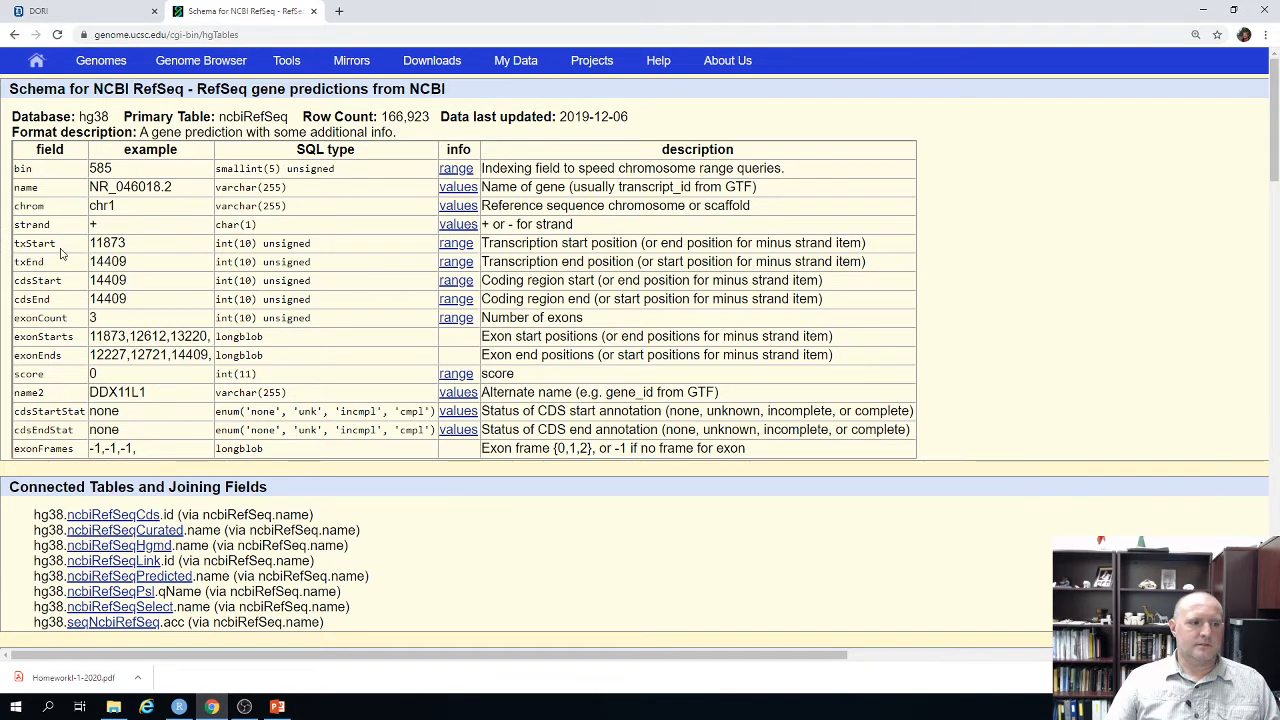
pyautogui.moveTo(46, 262); pyautogui.dragTo(16, 263)
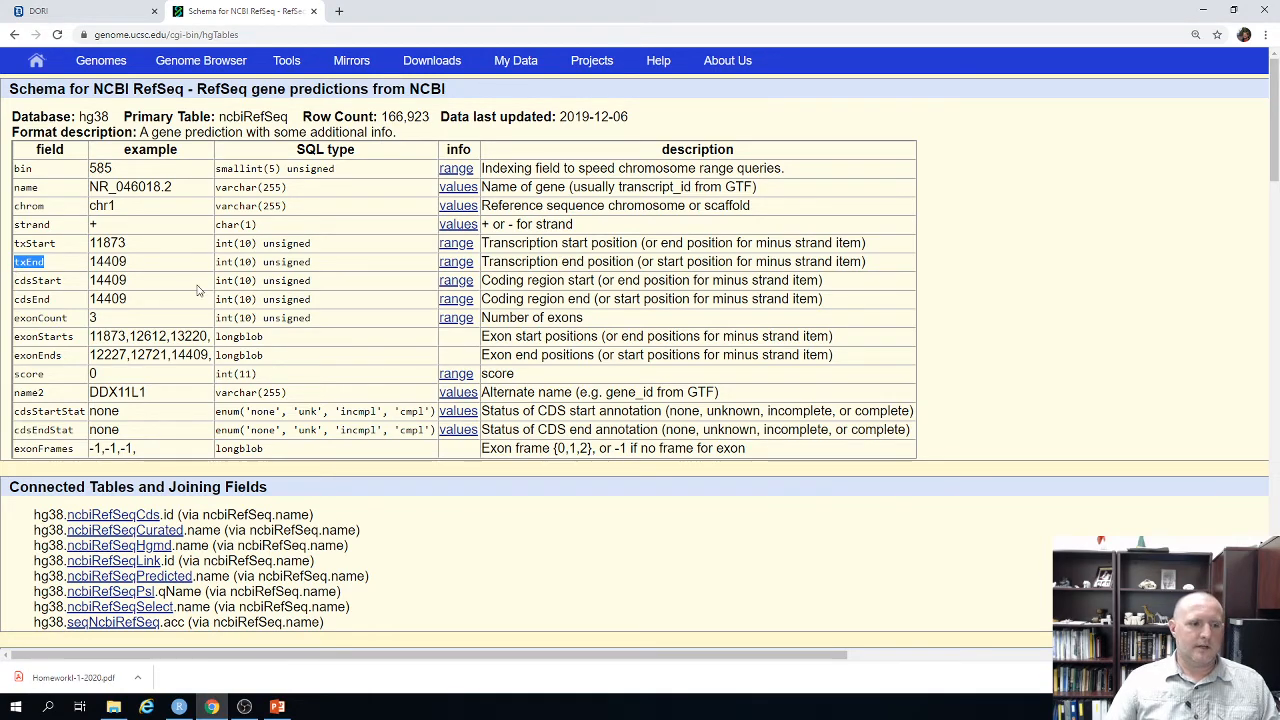
pyautogui.scroll(-2, 276, 313)
pyautogui.scroll(2, 276, 313)
pyautogui.click(14, 34)
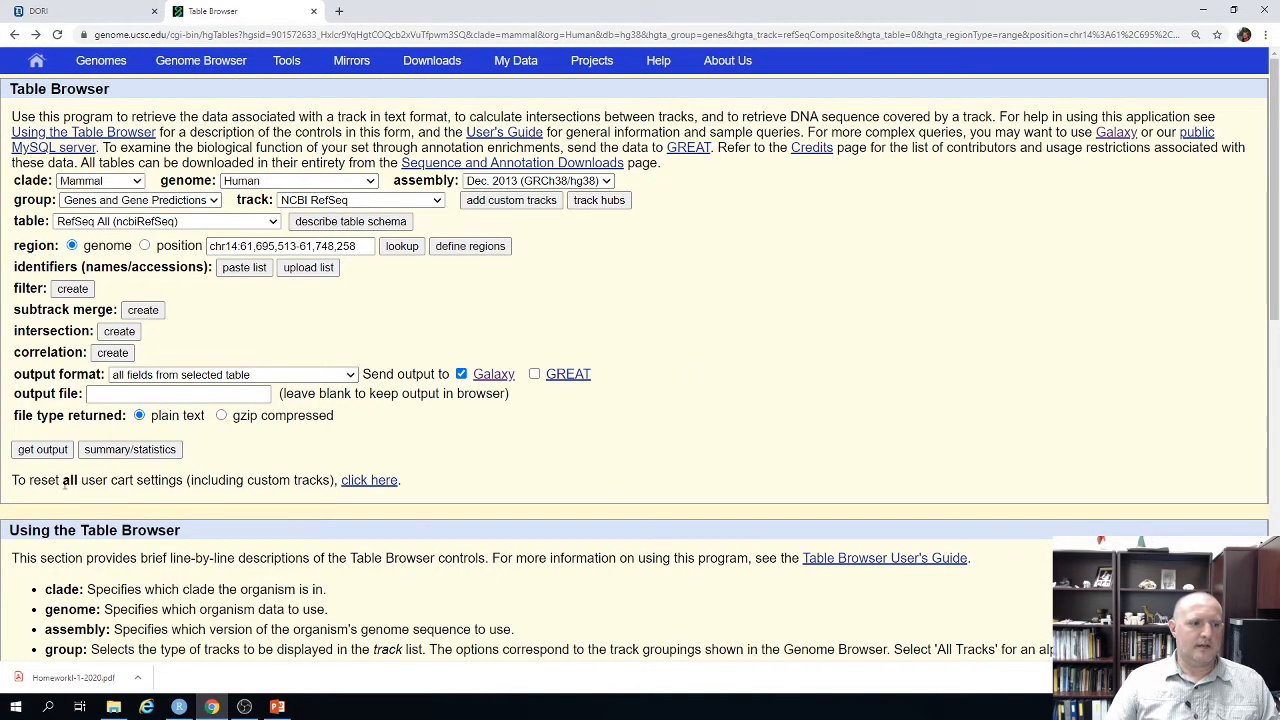
# Get the query output and send the NCBI RefSeq query to Galaxy.
pyautogui.click(42, 450)
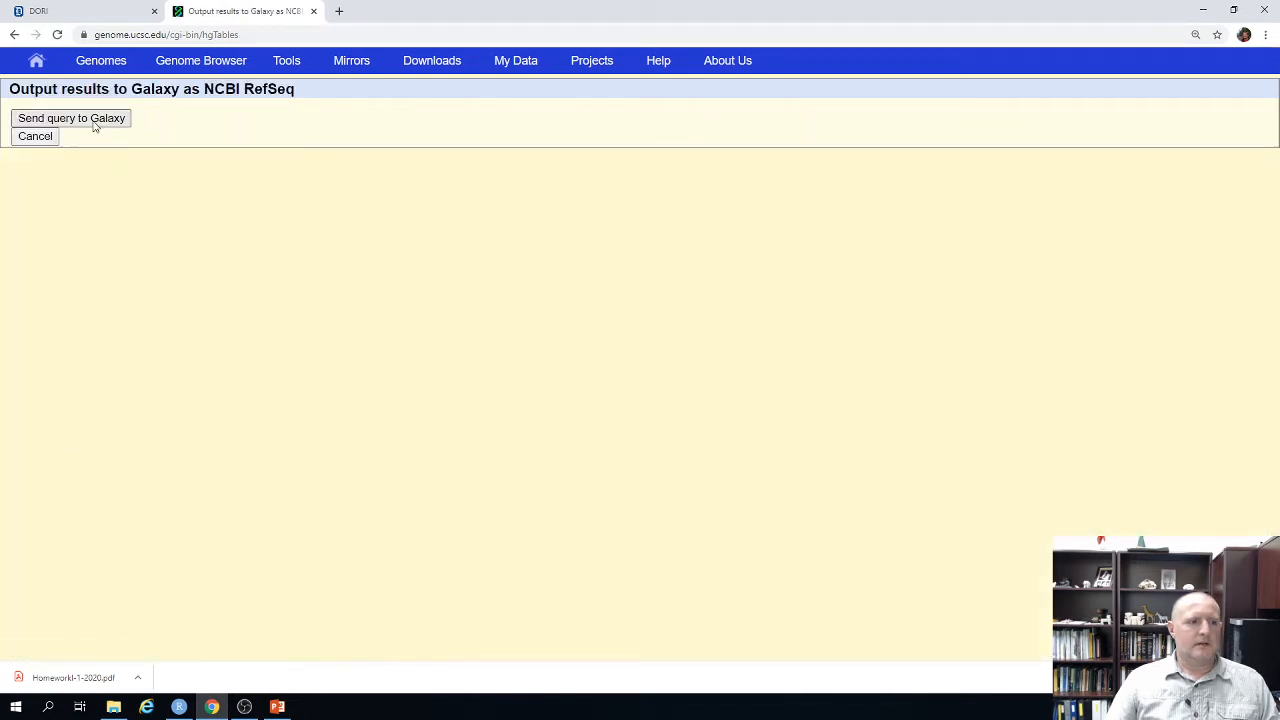
pyautogui.click(95, 120)
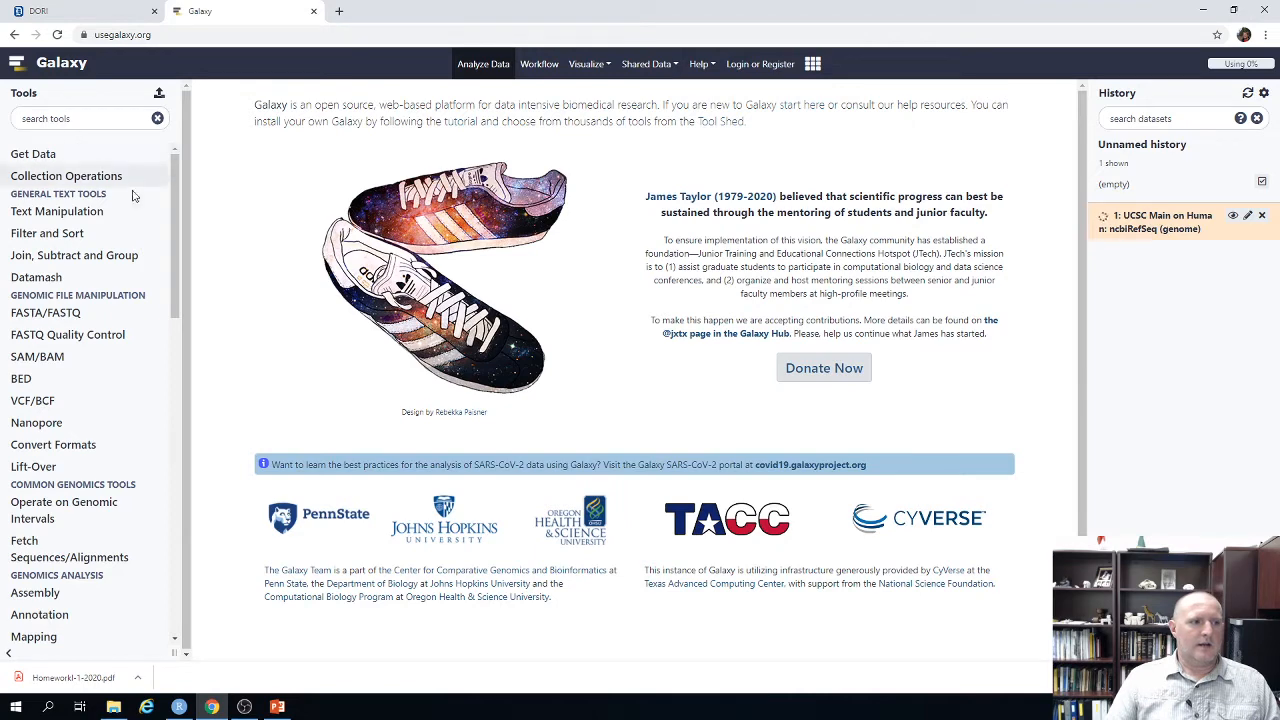
pyautogui.moveTo(172, 209); pyautogui.dragTo(152, 180)
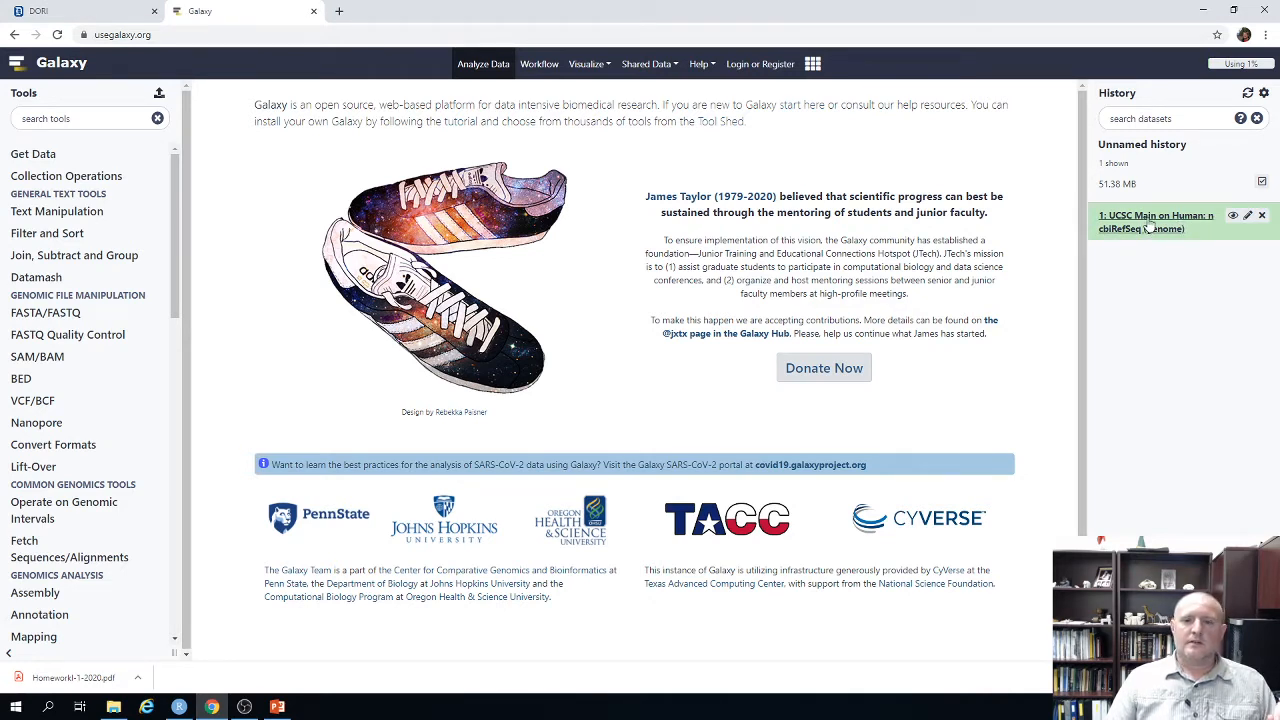
# Expand the imported ncbiRefSeq dataset in the history, examine its line count and columns, and view its full table.
pyautogui.click(1153, 225)
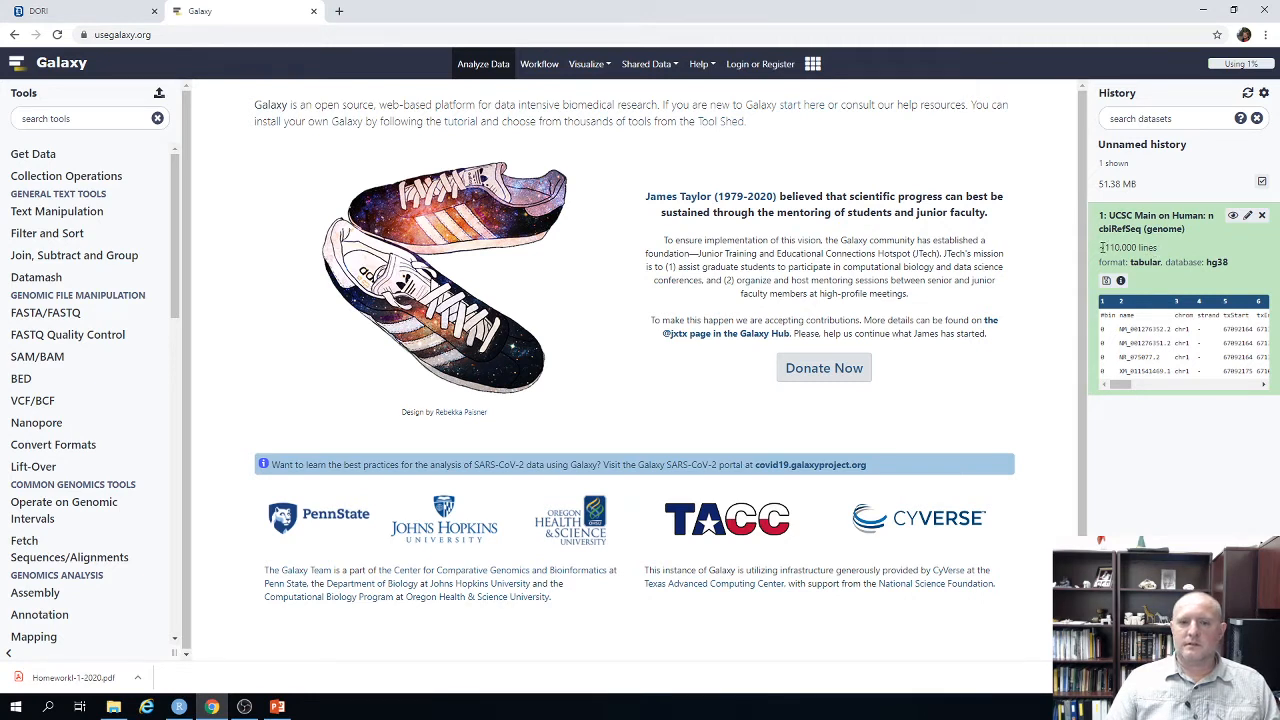
pyautogui.moveTo(1104, 246); pyautogui.dragTo(1166, 249)
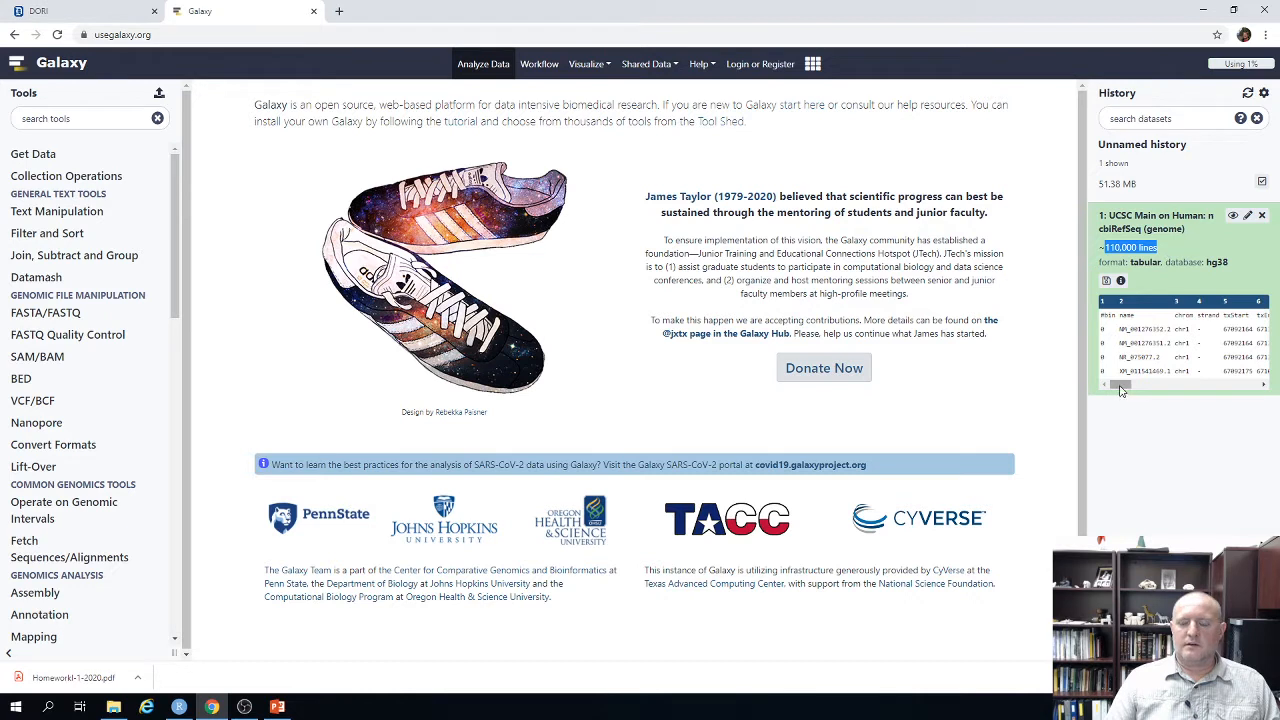
pyautogui.moveTo(1119, 385)
pyautogui.mouseDown()
pyautogui.moveTo(1131, 385)
pyautogui.moveTo(1116, 383)
pyautogui.mouseUp()
pyautogui.moveTo(1112, 384)
pyautogui.mouseDown()
pyautogui.moveTo(1165, 376)
pyautogui.moveTo(1118, 382)
pyautogui.mouseUp()
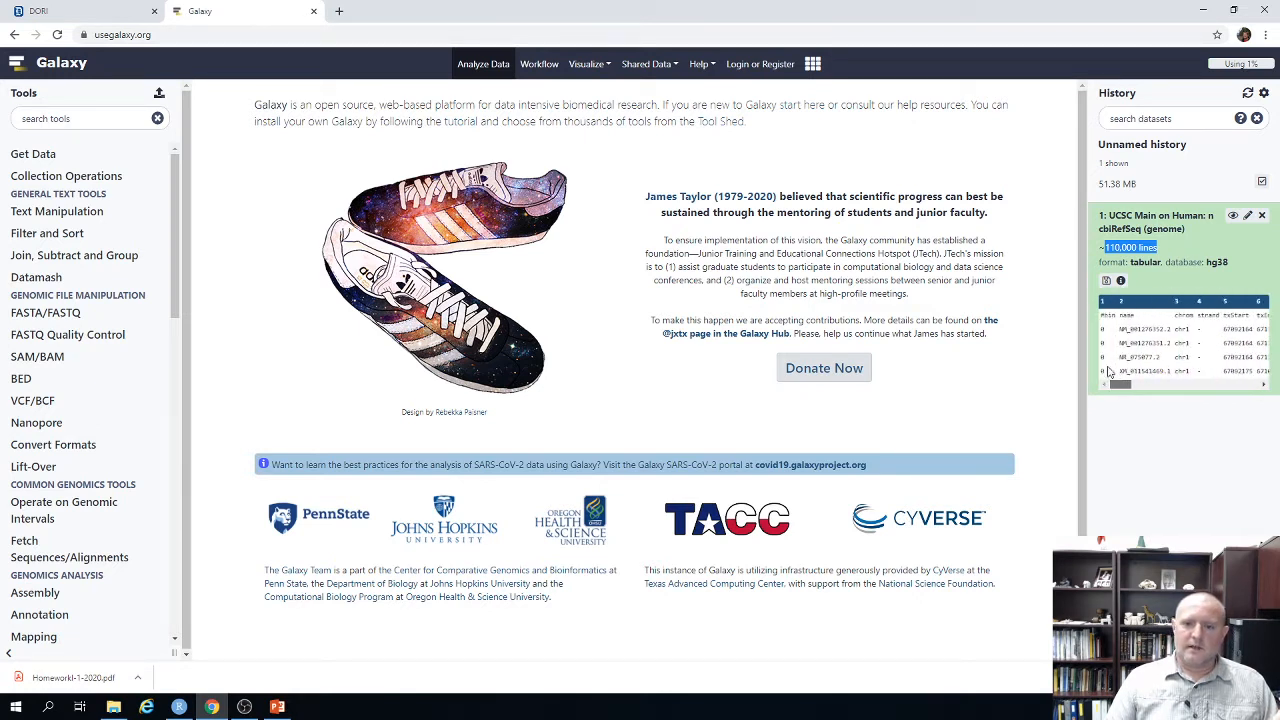
pyautogui.moveTo(1101, 316); pyautogui.dragTo(1134, 316)
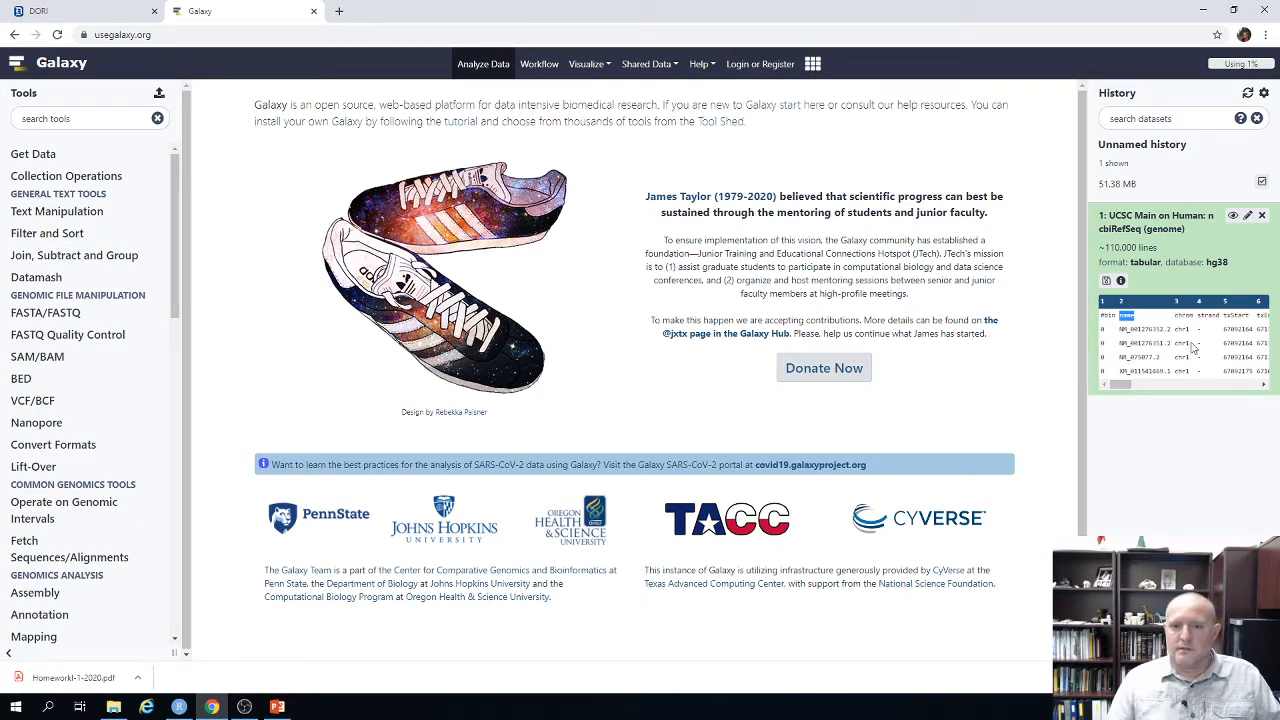
pyautogui.moveTo(1122, 390)
pyautogui.mouseDown()
pyautogui.moveTo(1230, 383)
pyautogui.moveTo(1118, 385)
pyautogui.mouseUp()
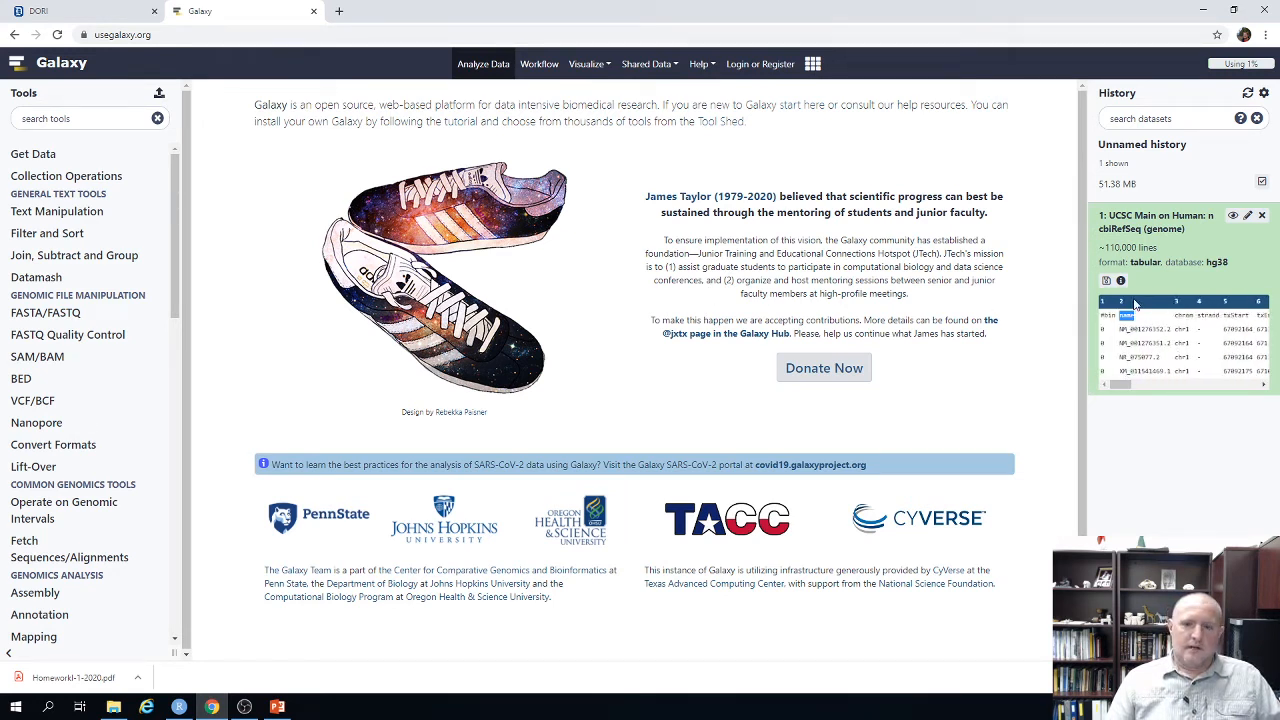
pyautogui.click(1233, 216)
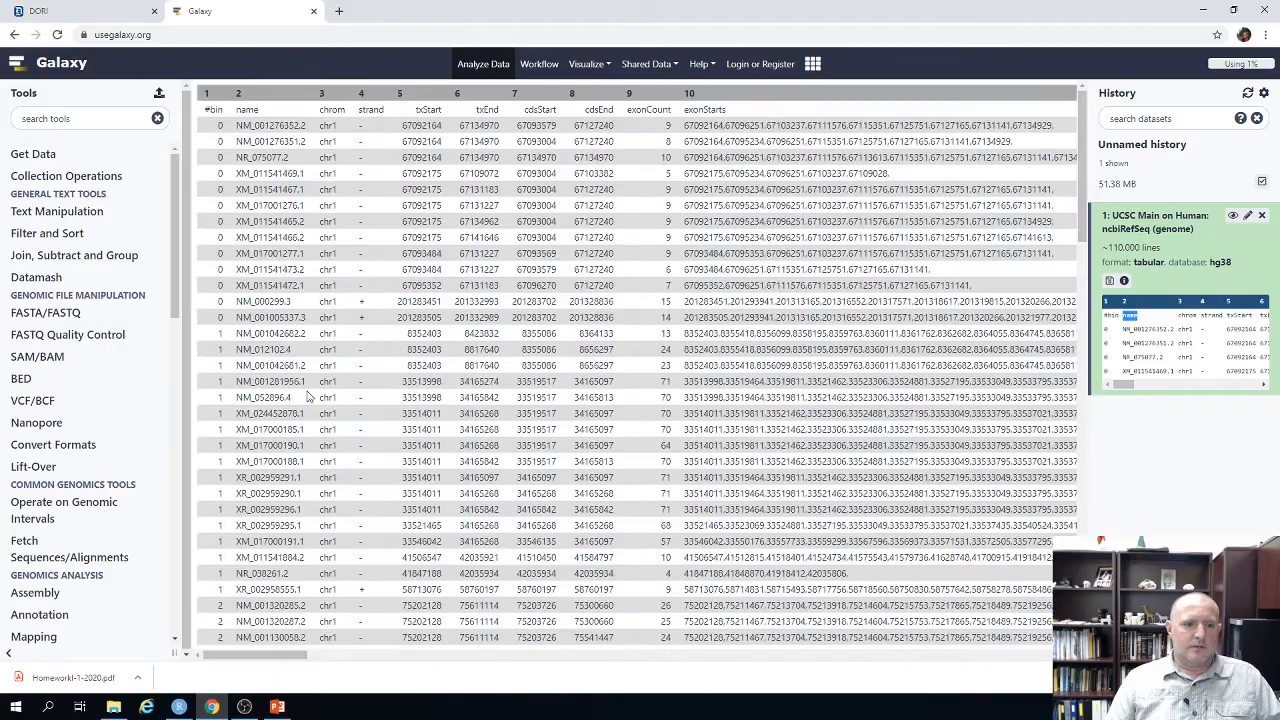
pyautogui.moveTo(254, 657); pyautogui.dragTo(195, 645)
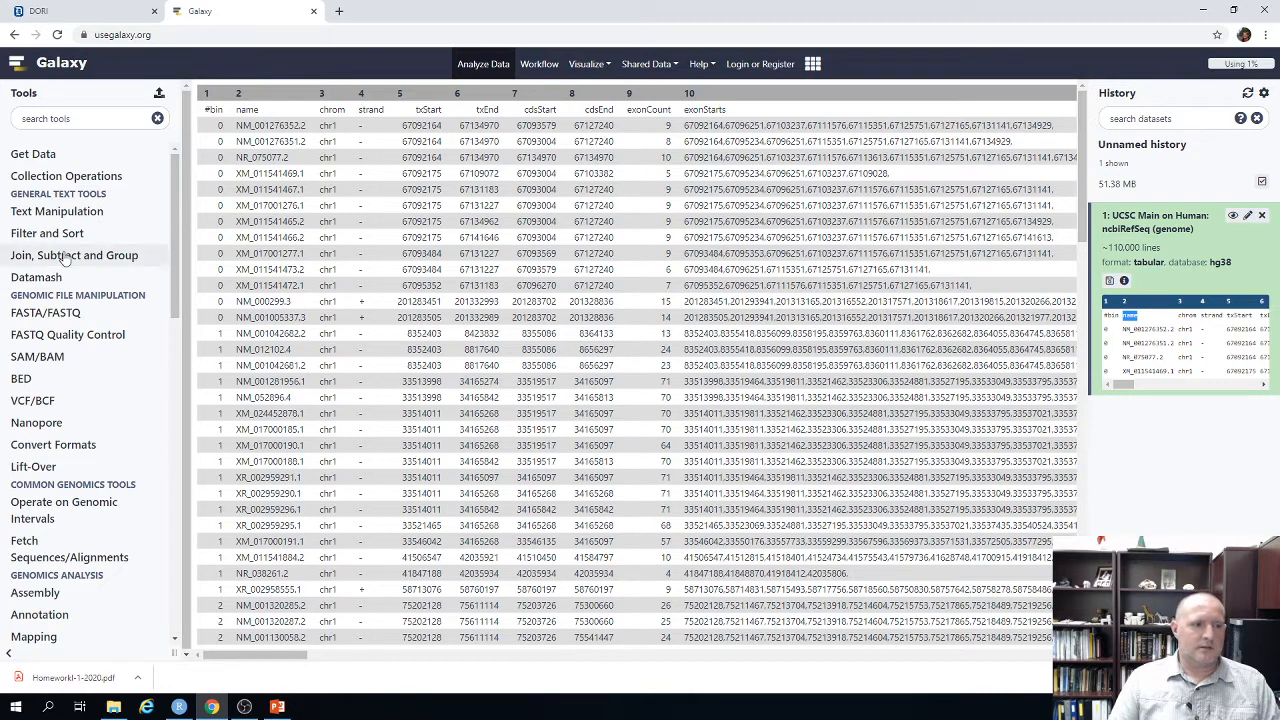
# Set up an Advanced Cut on the ncbiRefSeq dataset that keeps the tab-delimited fields 2,3,5,6,9,13,14,15.
pyautogui.click(77, 212)
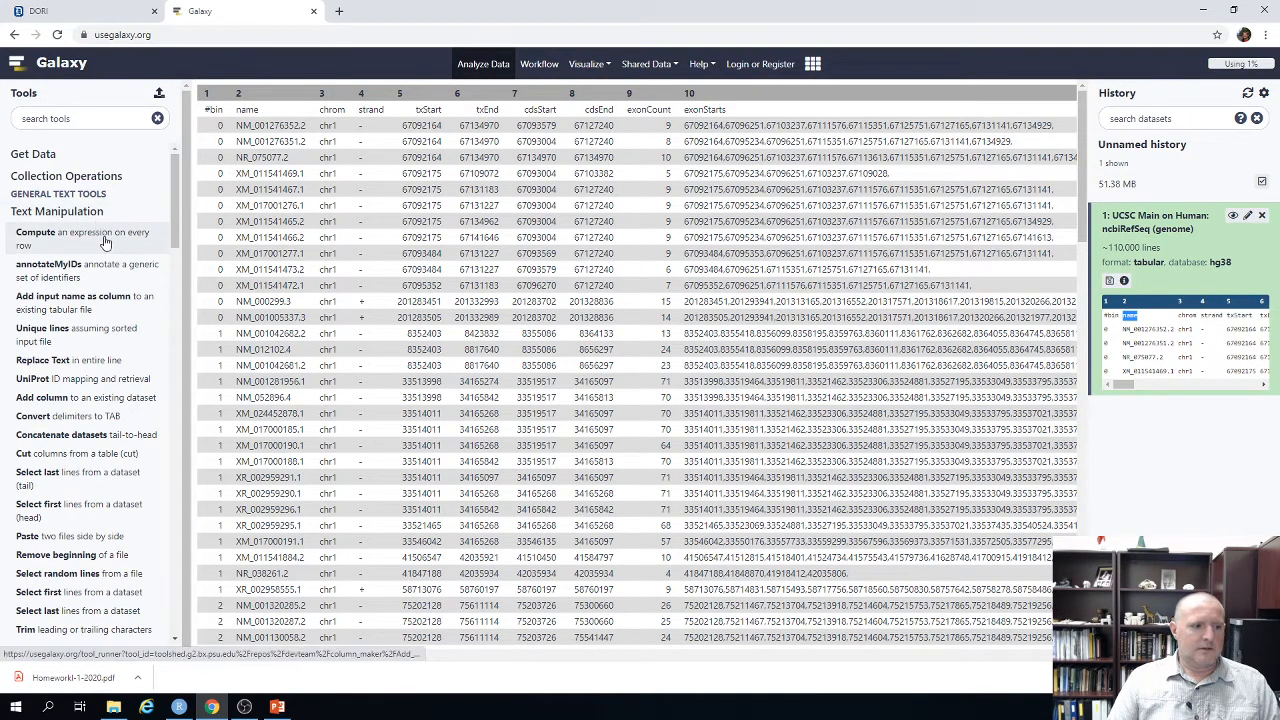
pyautogui.click(27, 455)
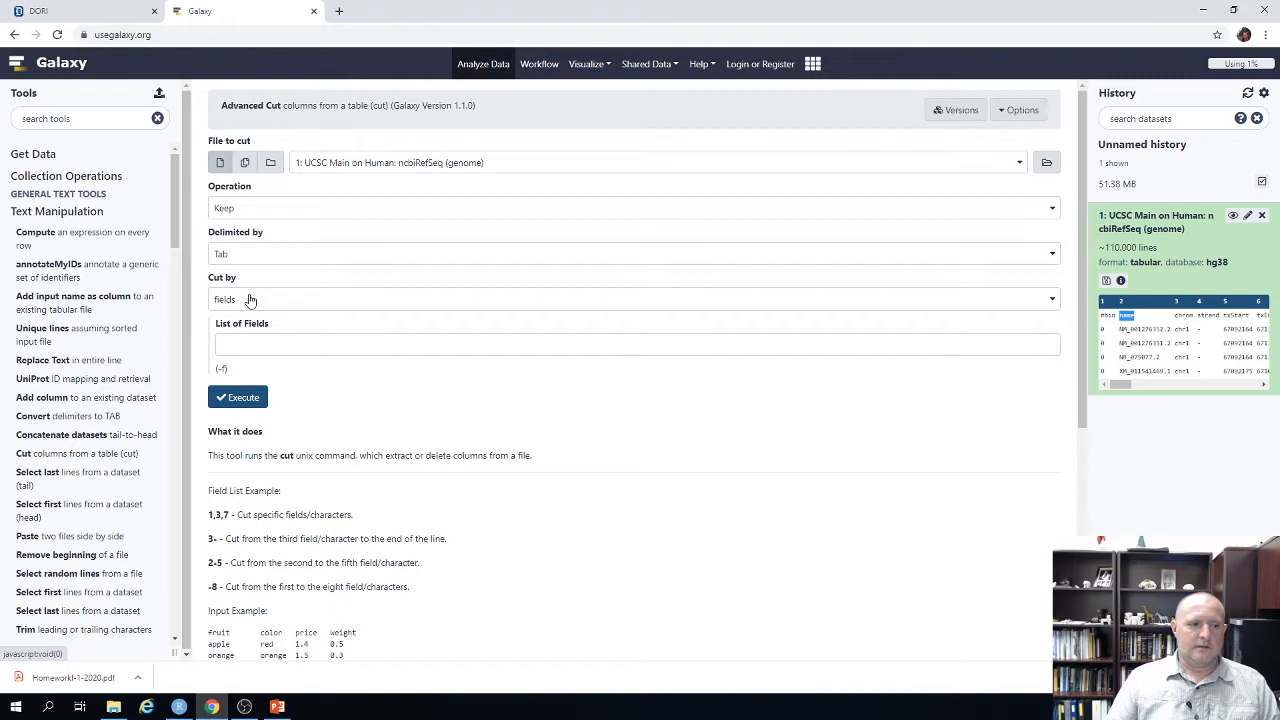
pyautogui.click(265, 347)
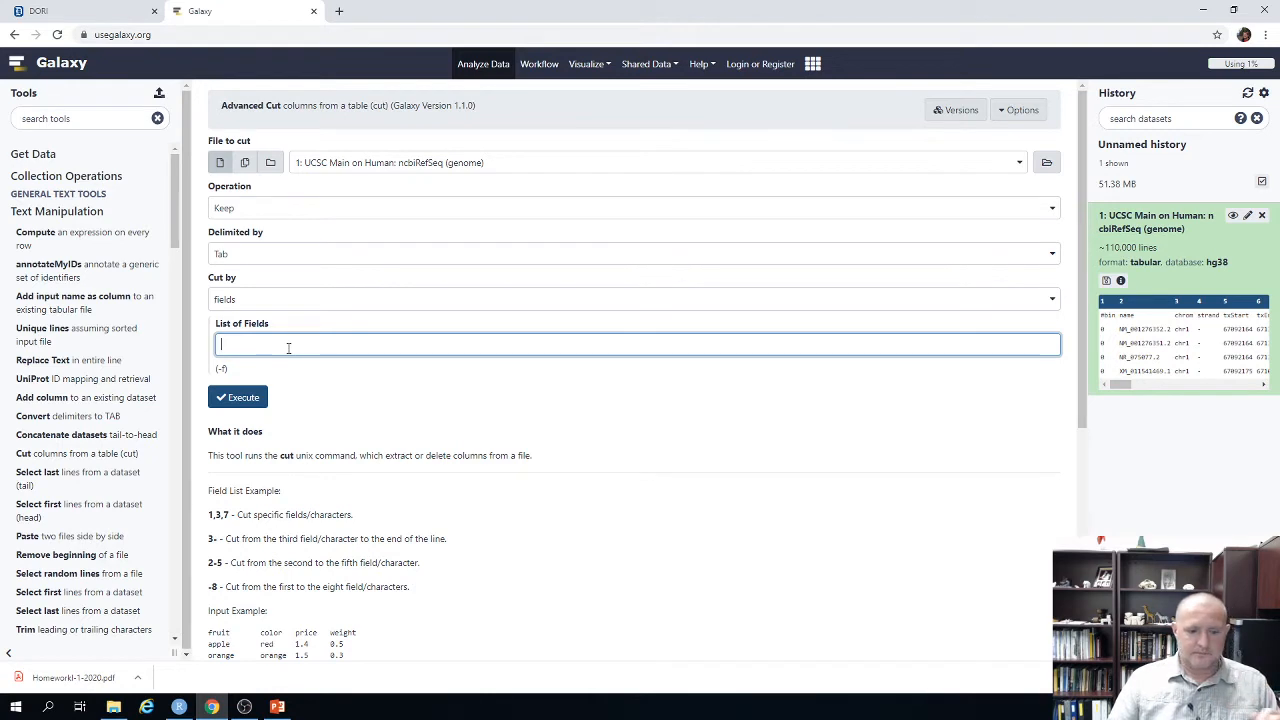
pyautogui.write('2')
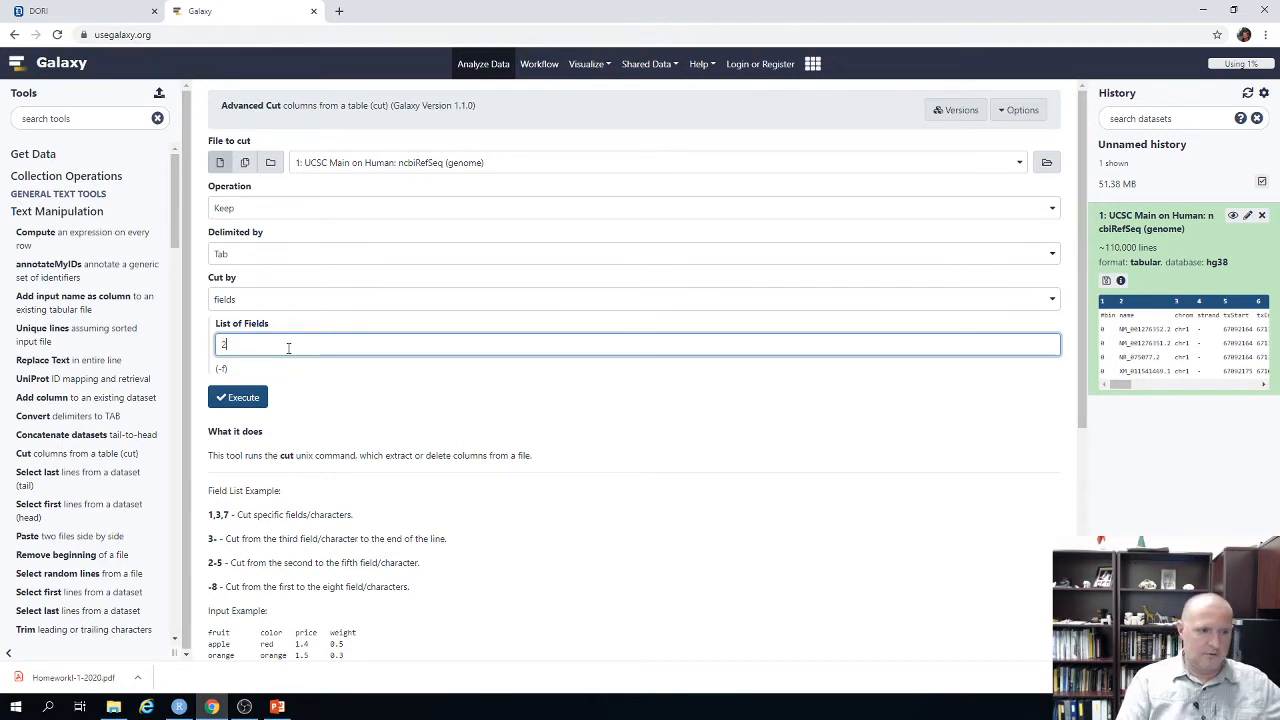
pyautogui.write(',3')
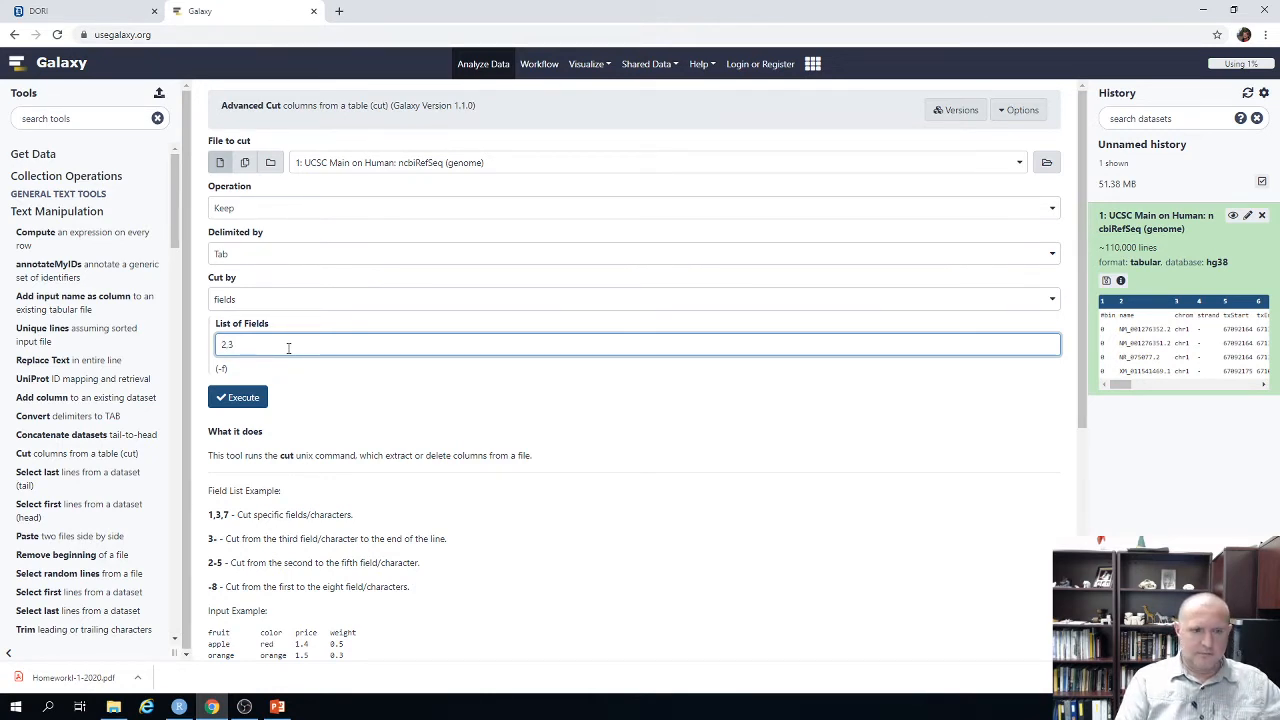
pyautogui.write(',5,')
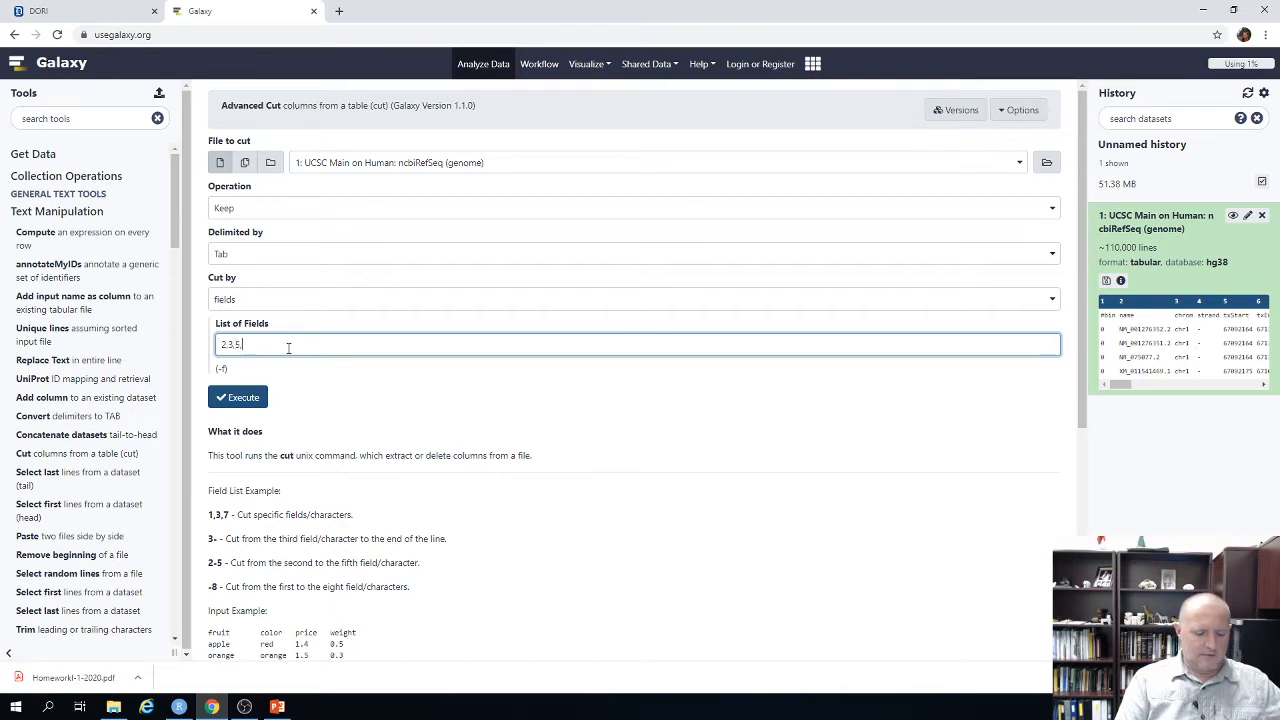
pyautogui.write('6,9')
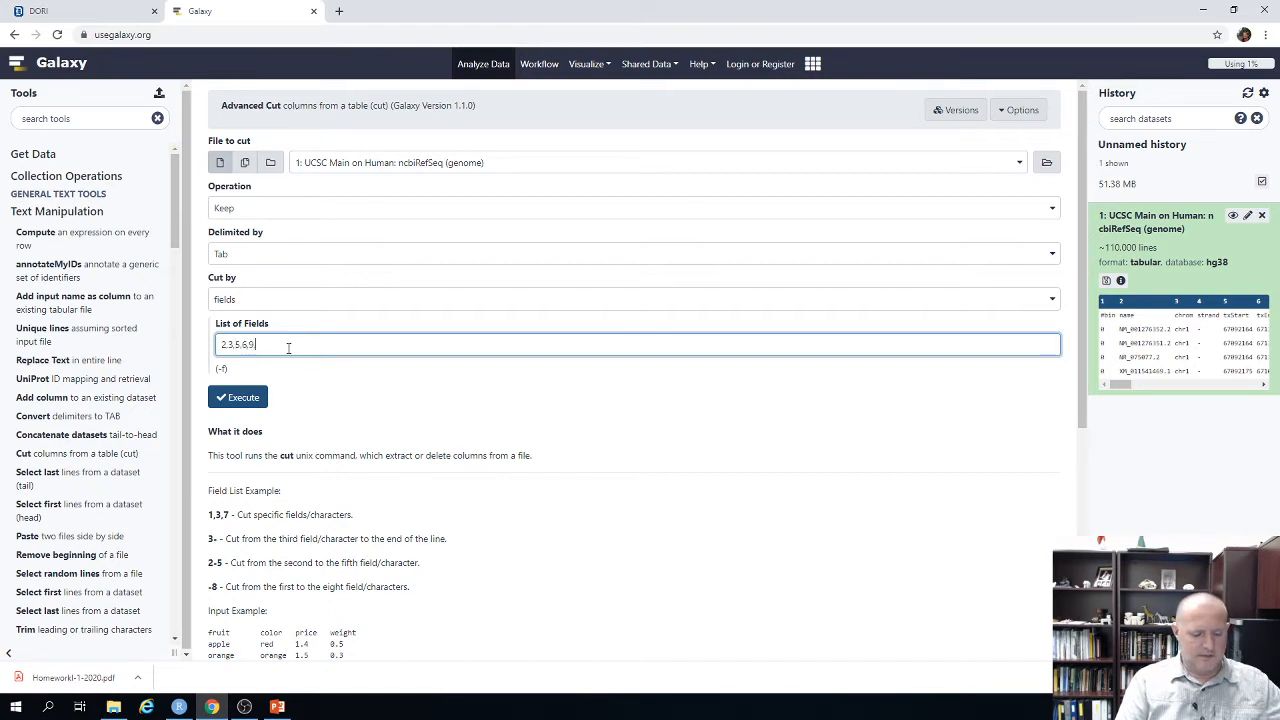
pyautogui.write(',13,14,15')
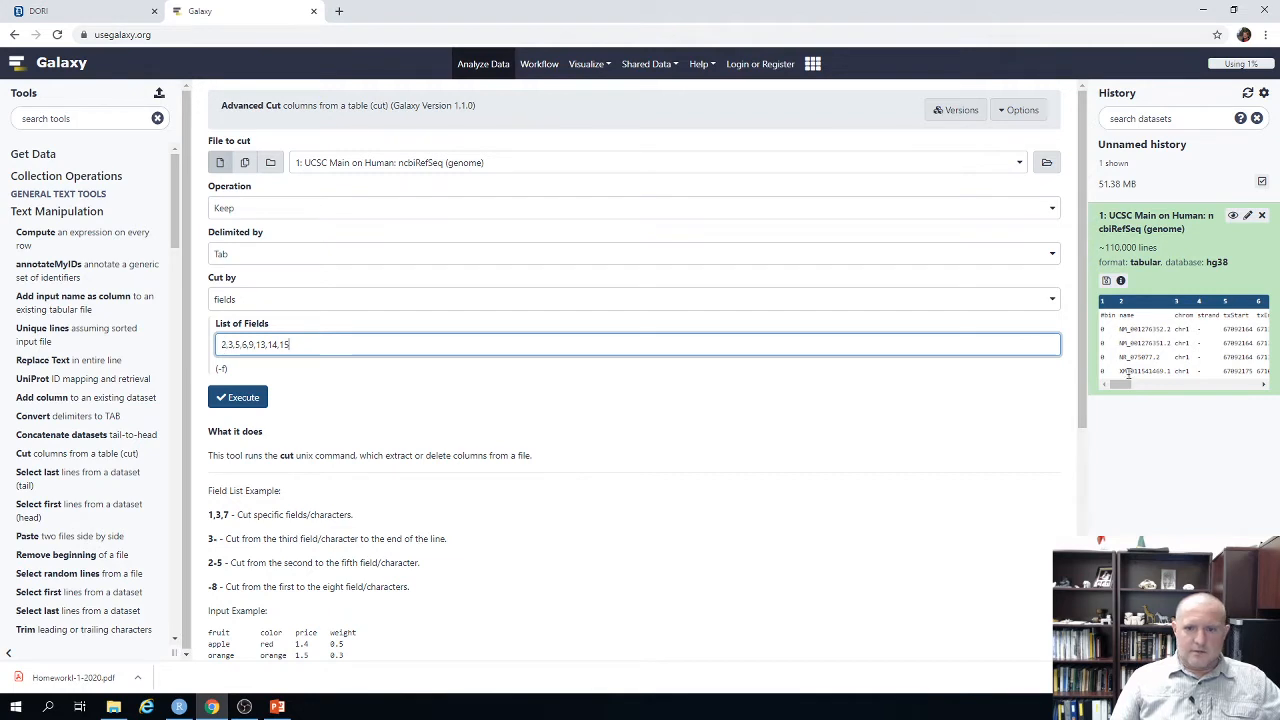
# Check the listed field numbers against the ncbiRefSeq preview, then run the cut and view its output table.
pyautogui.moveTo(1117, 386); pyautogui.dragTo(1110, 386)
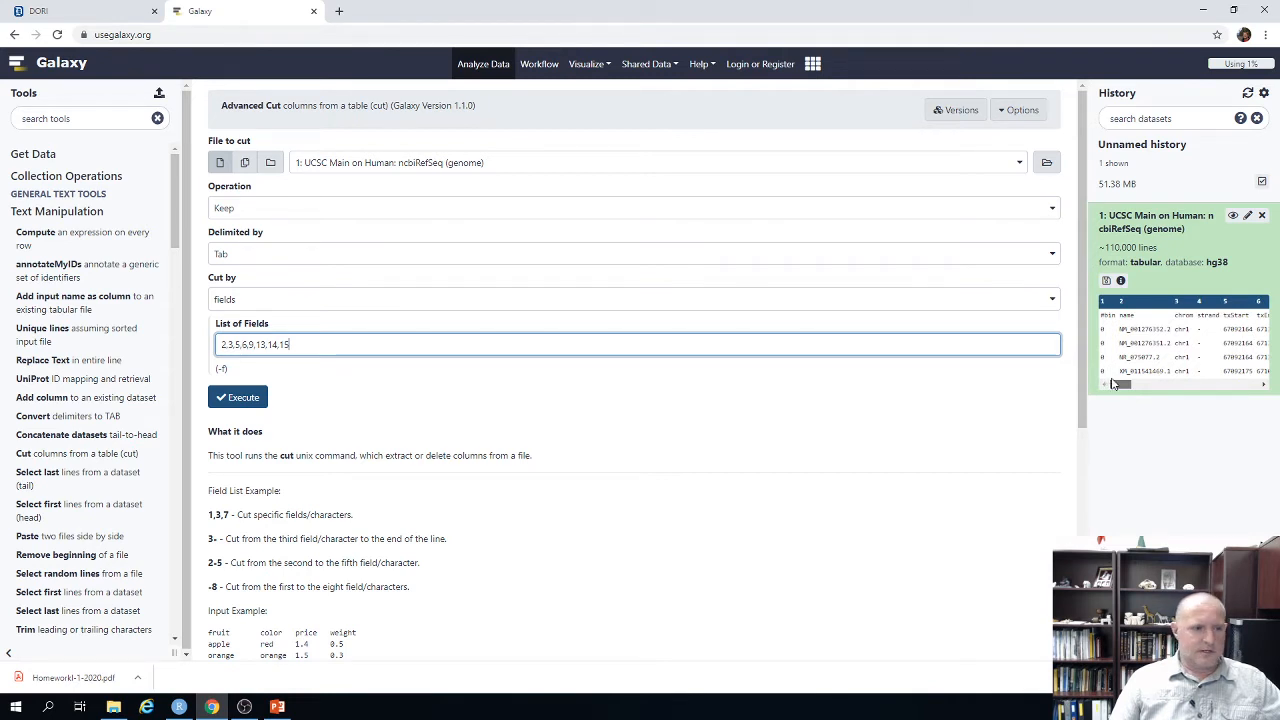
pyautogui.moveTo(1119, 385); pyautogui.dragTo(1230, 370)
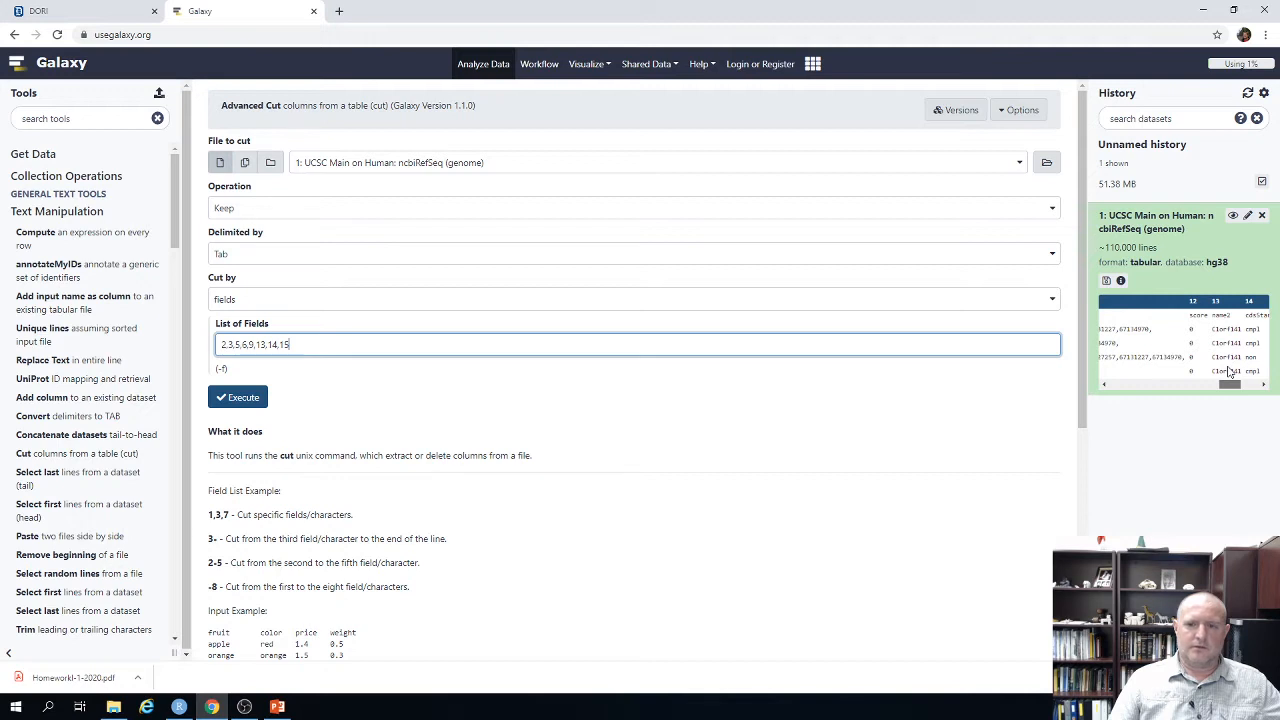
pyautogui.hscroll(2, 1230, 372)
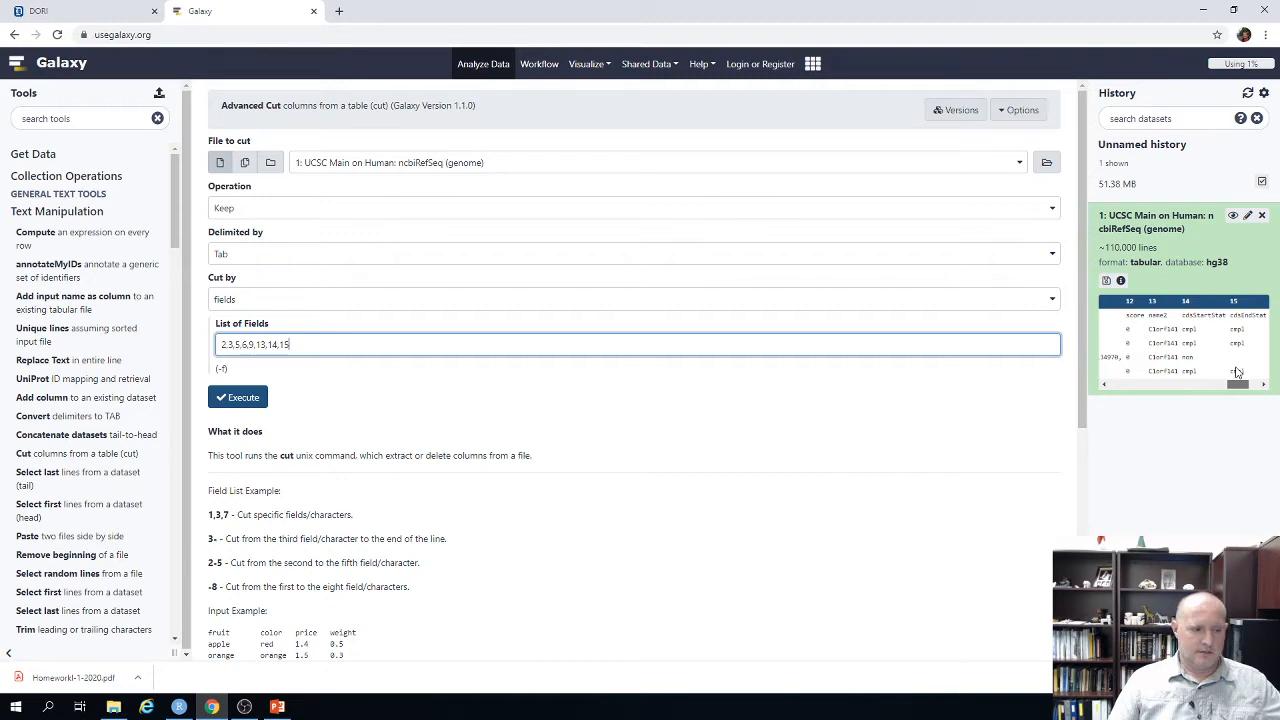
pyautogui.hscroll(1, 1238, 372)
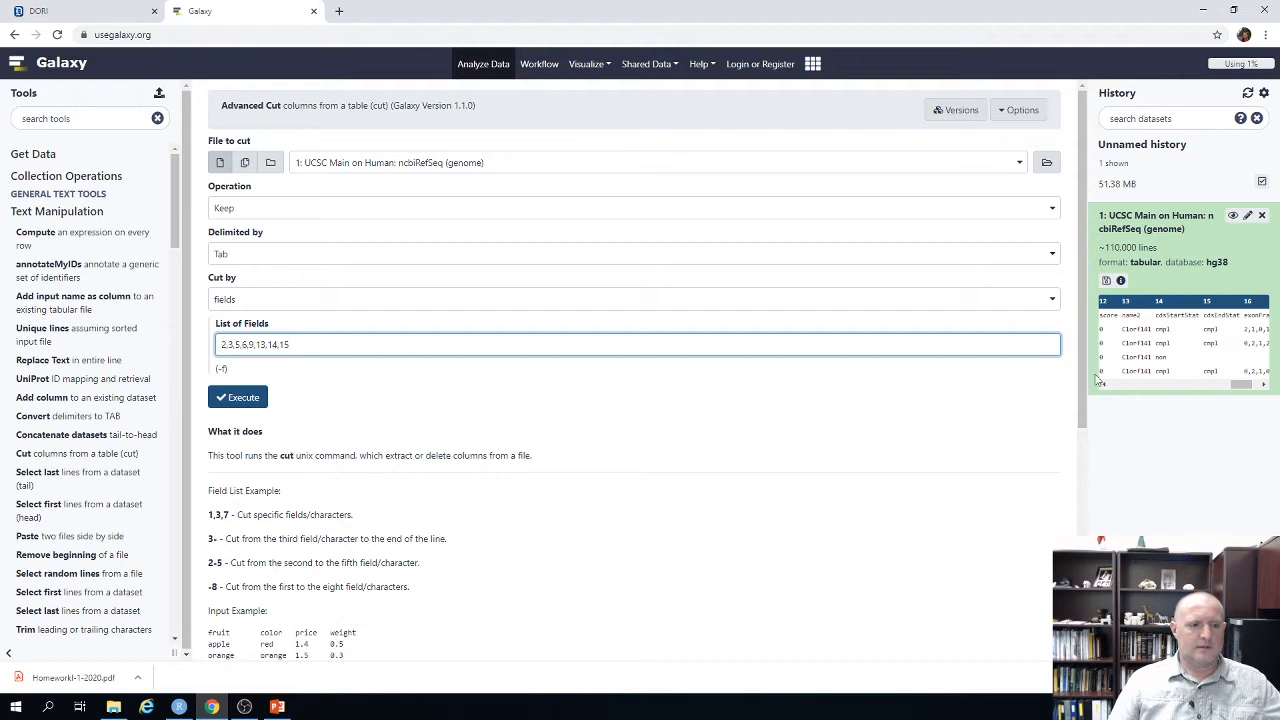
pyautogui.click(243, 398)
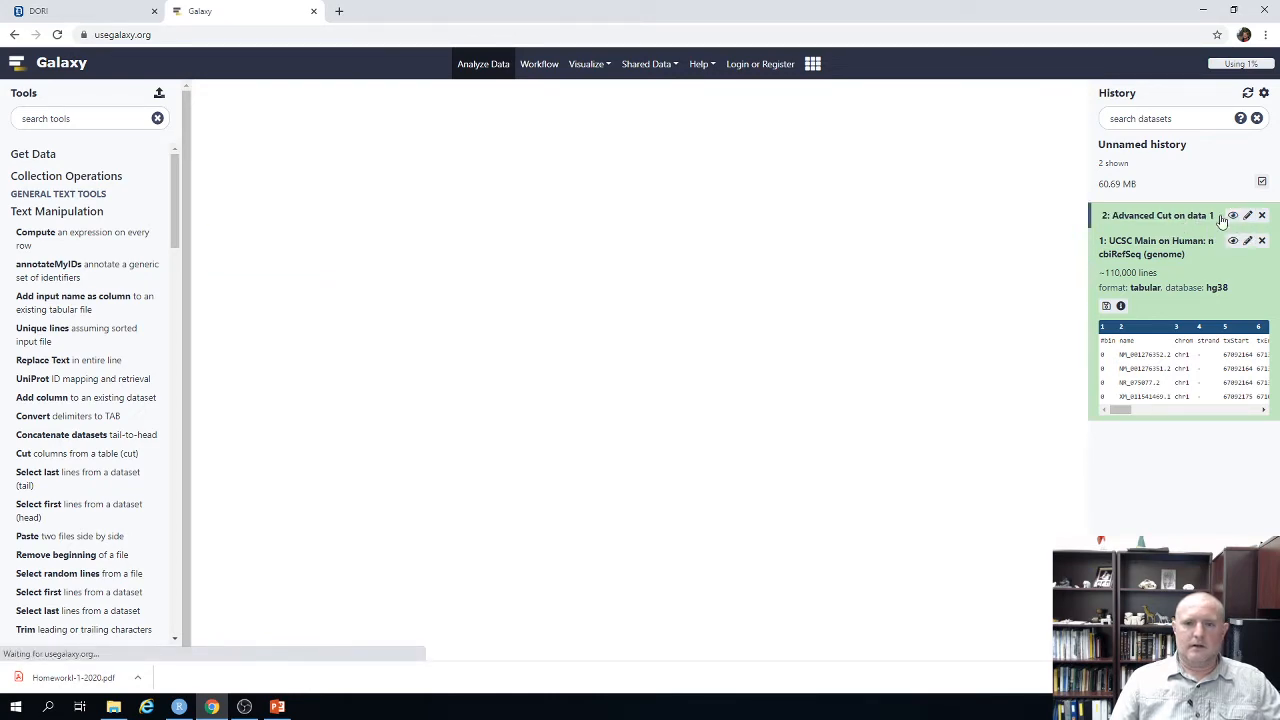
pyautogui.click(1233, 216)
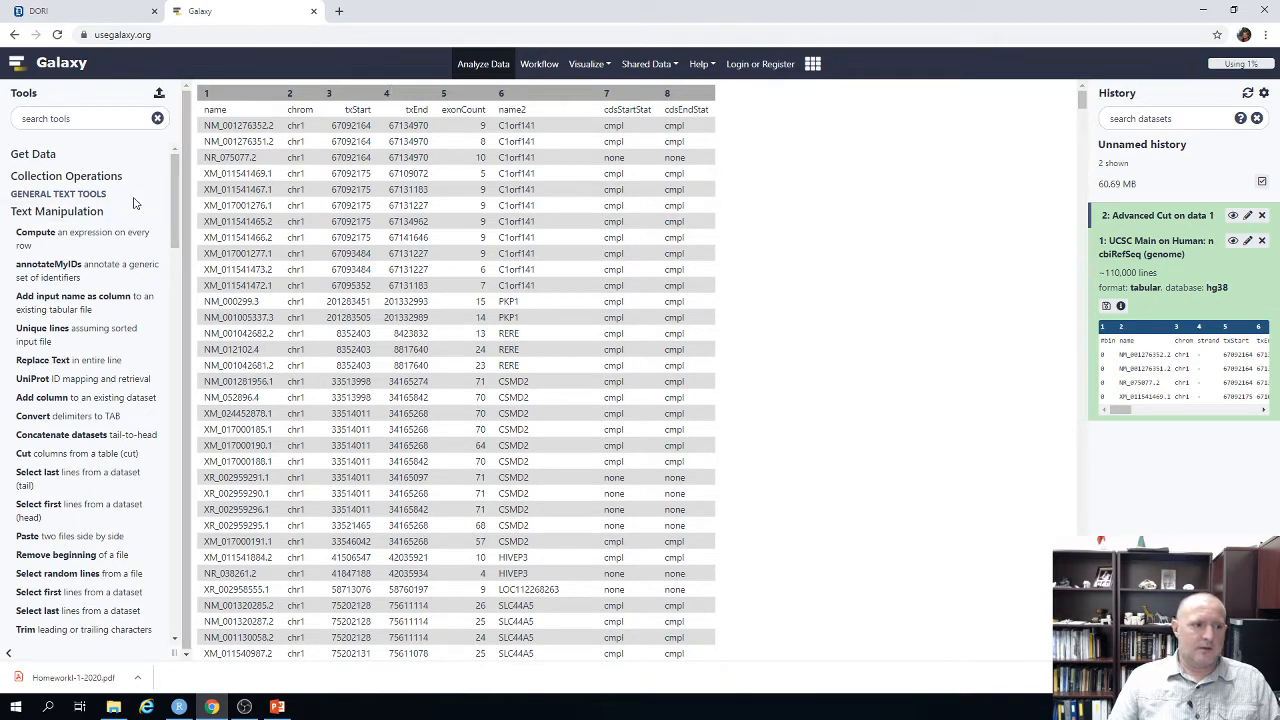
# Set up the Compute tool on the Advanced Cut dataset with the expression c4-c3 and header line skipping set to yes.
pyautogui.click(49, 233)
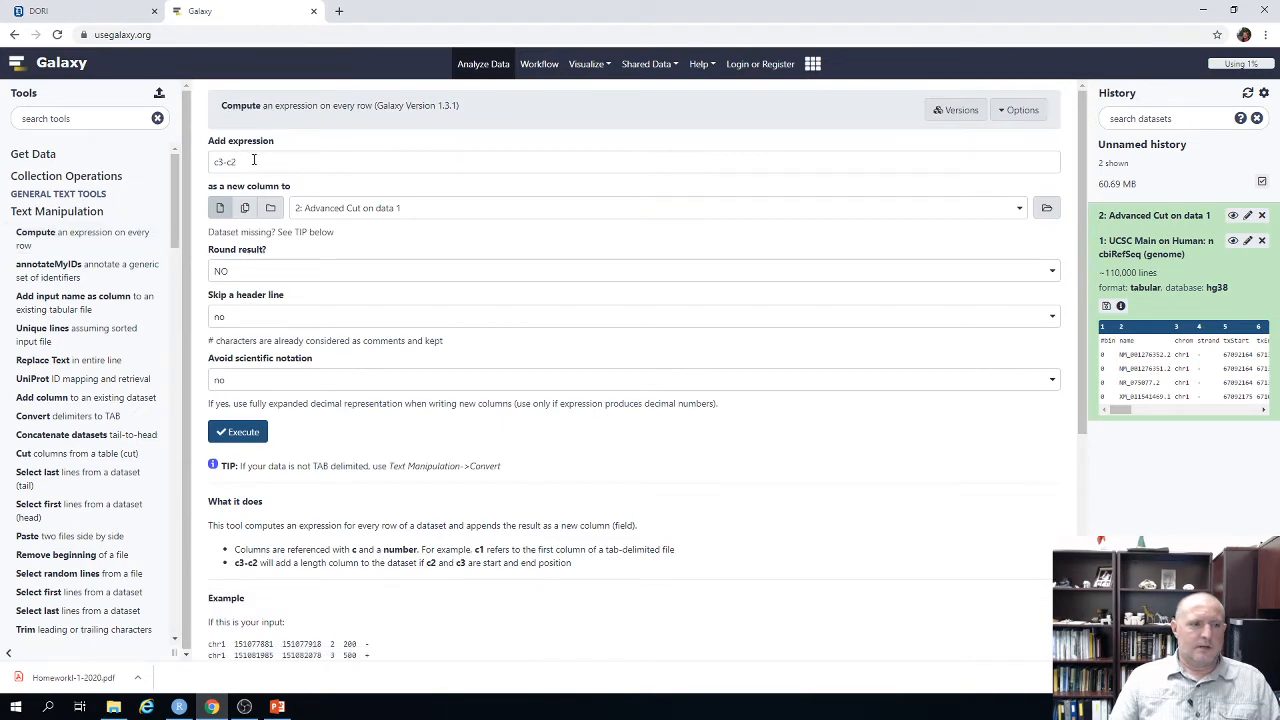
pyautogui.moveTo(252, 160); pyautogui.dragTo(220, 163)
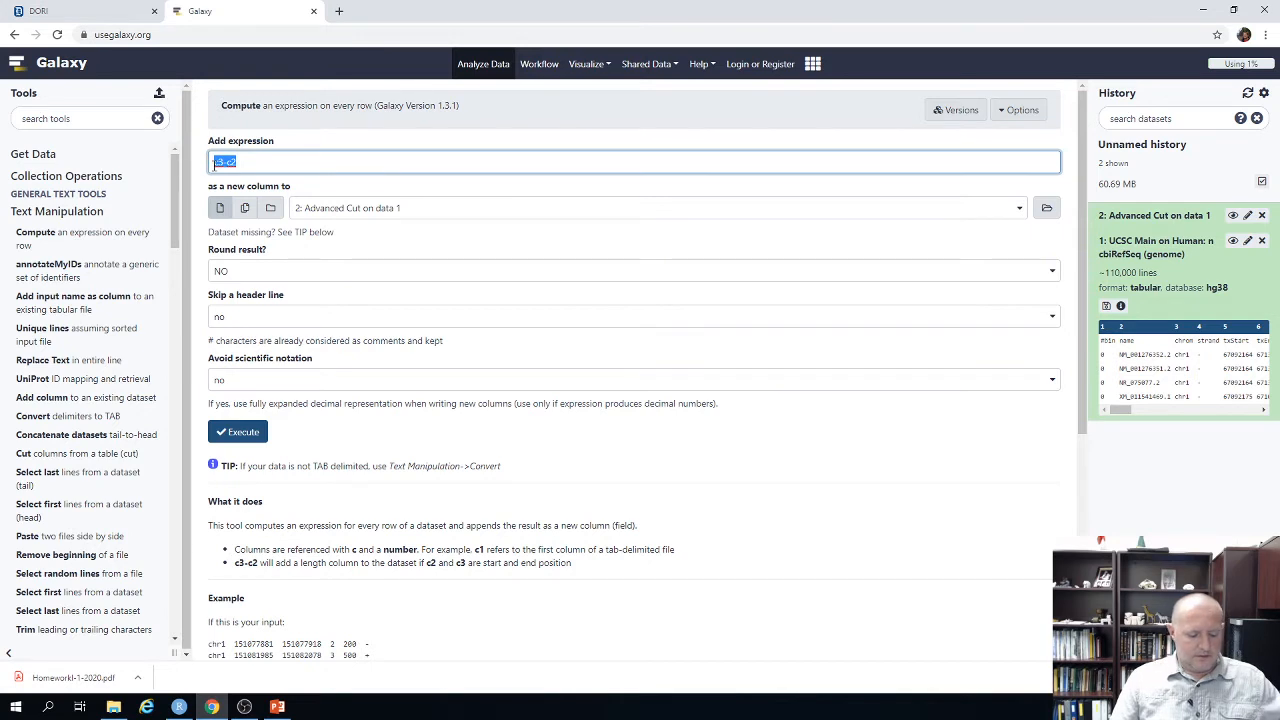
pyautogui.press('BackSpace')
pyautogui.write('c4')
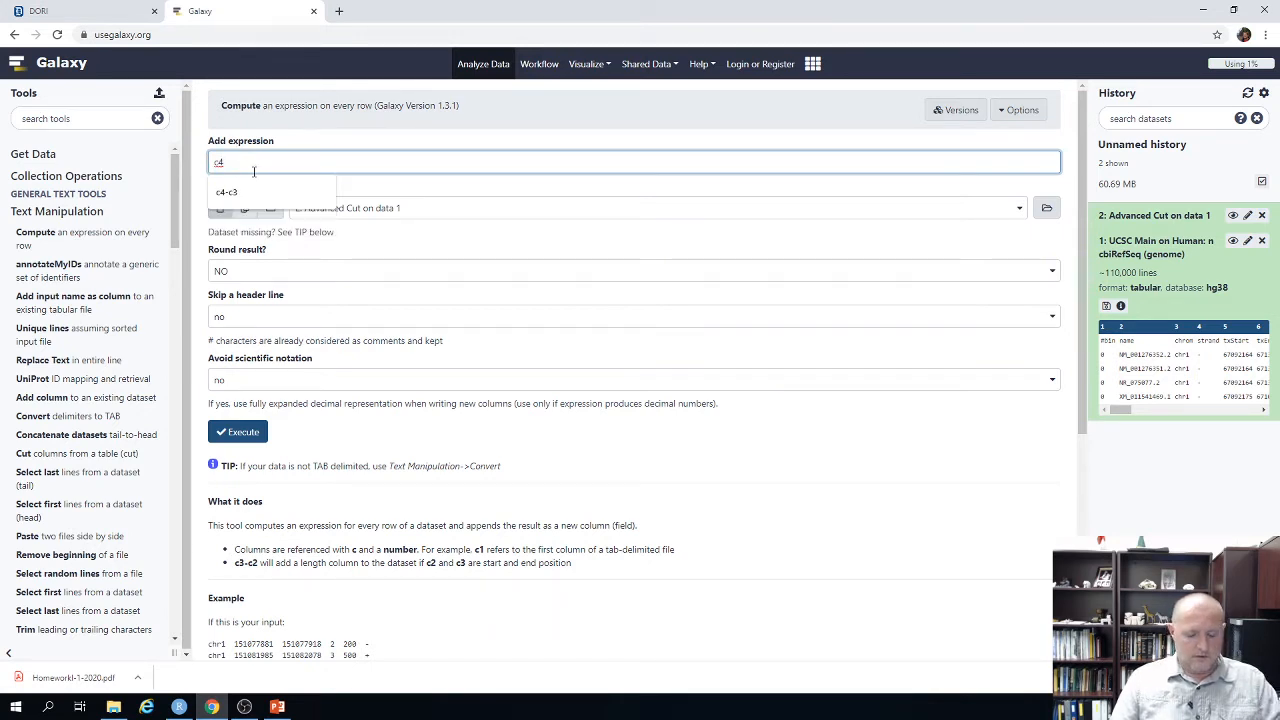
pyautogui.write('-')
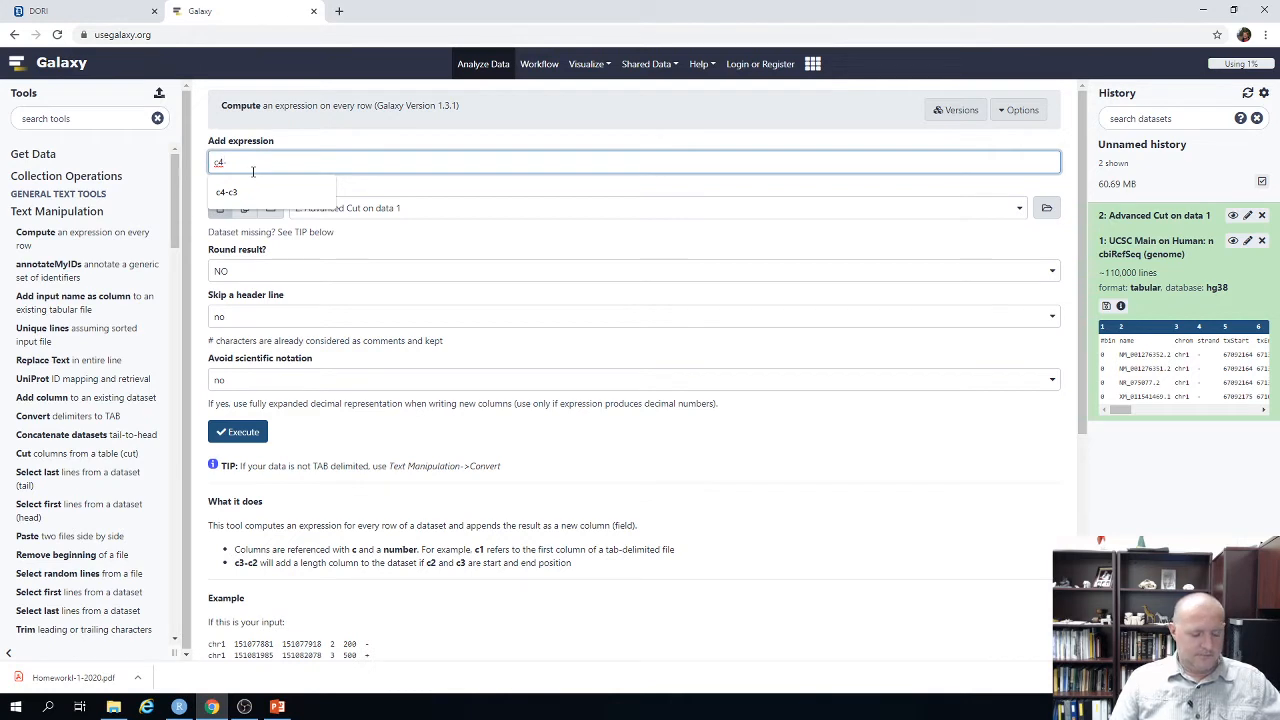
pyautogui.write('c3')
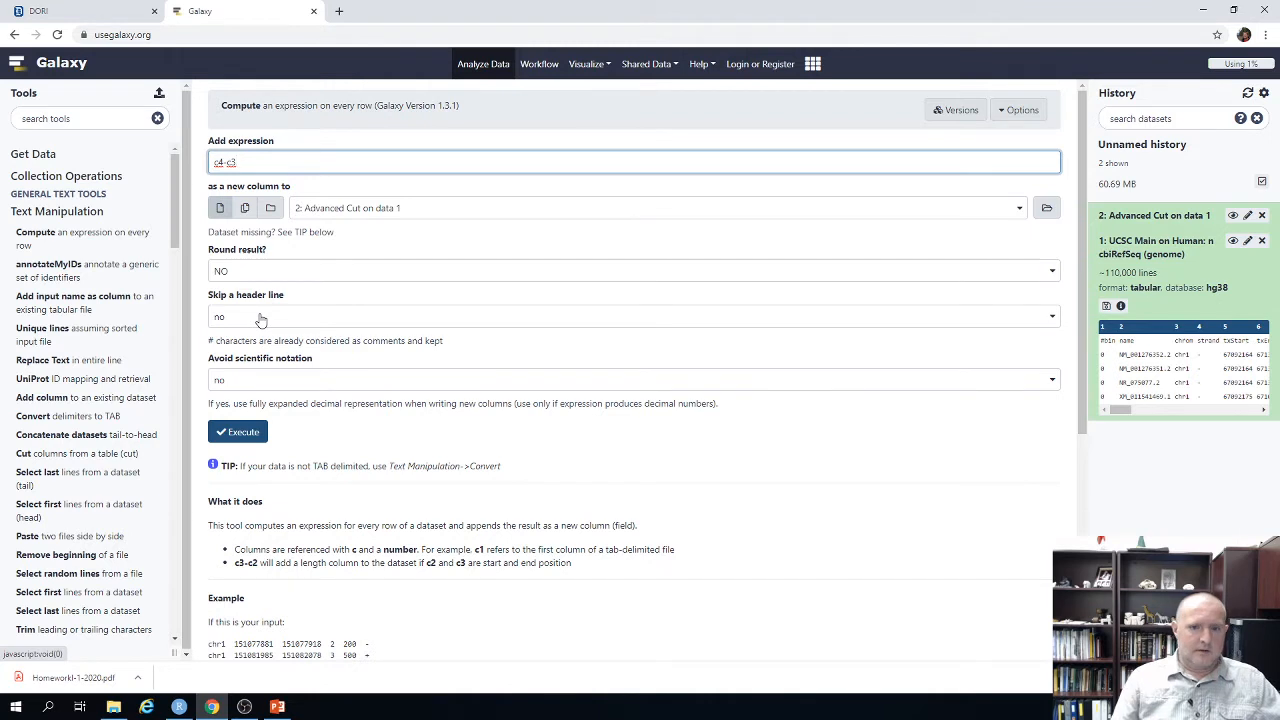
pyautogui.click(1052, 318)
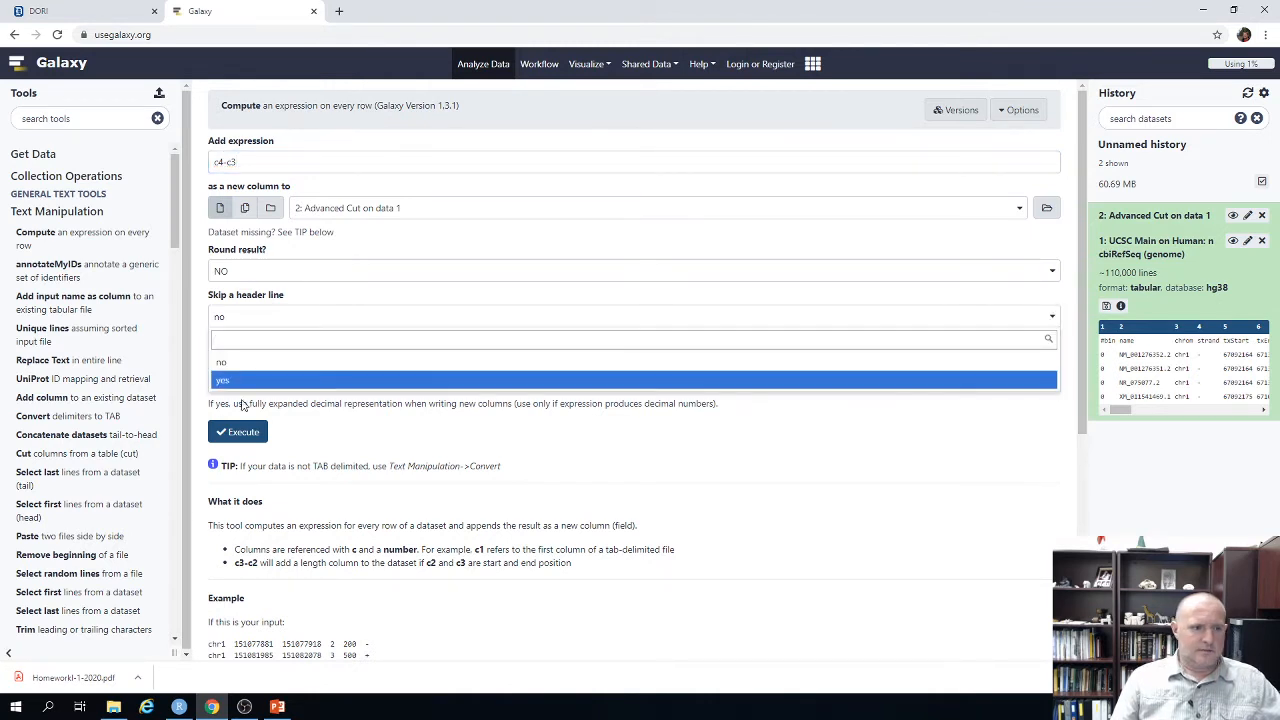
pyautogui.click(234, 380)
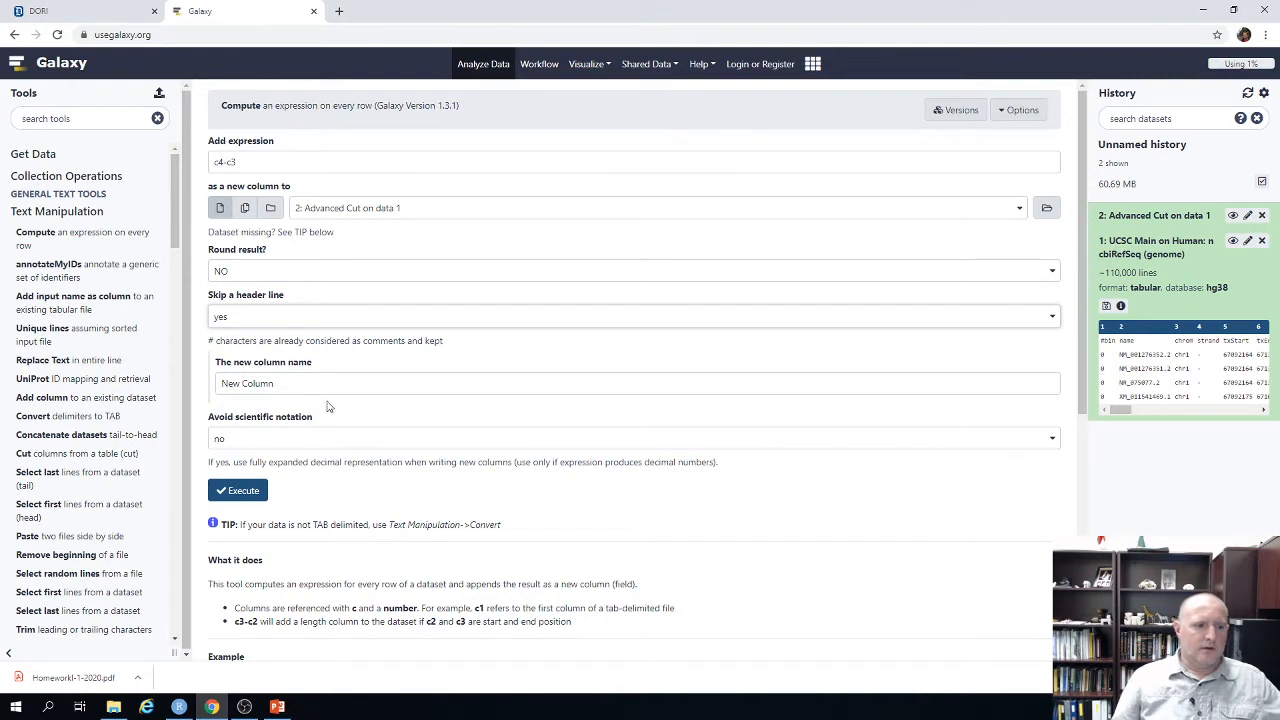
# Name the new computed column geneLength and run the Compute tool.
pyautogui.moveTo(317, 383); pyautogui.dragTo(210, 385)
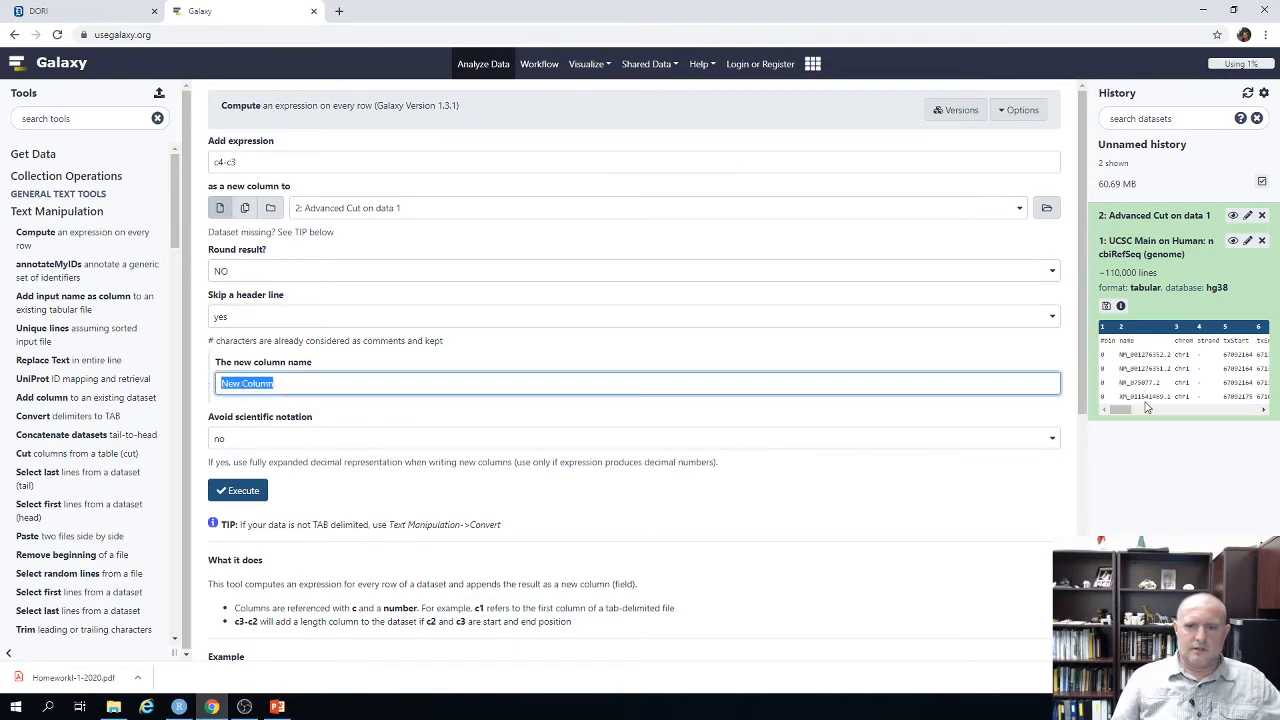
pyautogui.moveTo(1122, 413); pyautogui.dragTo(1137, 413)
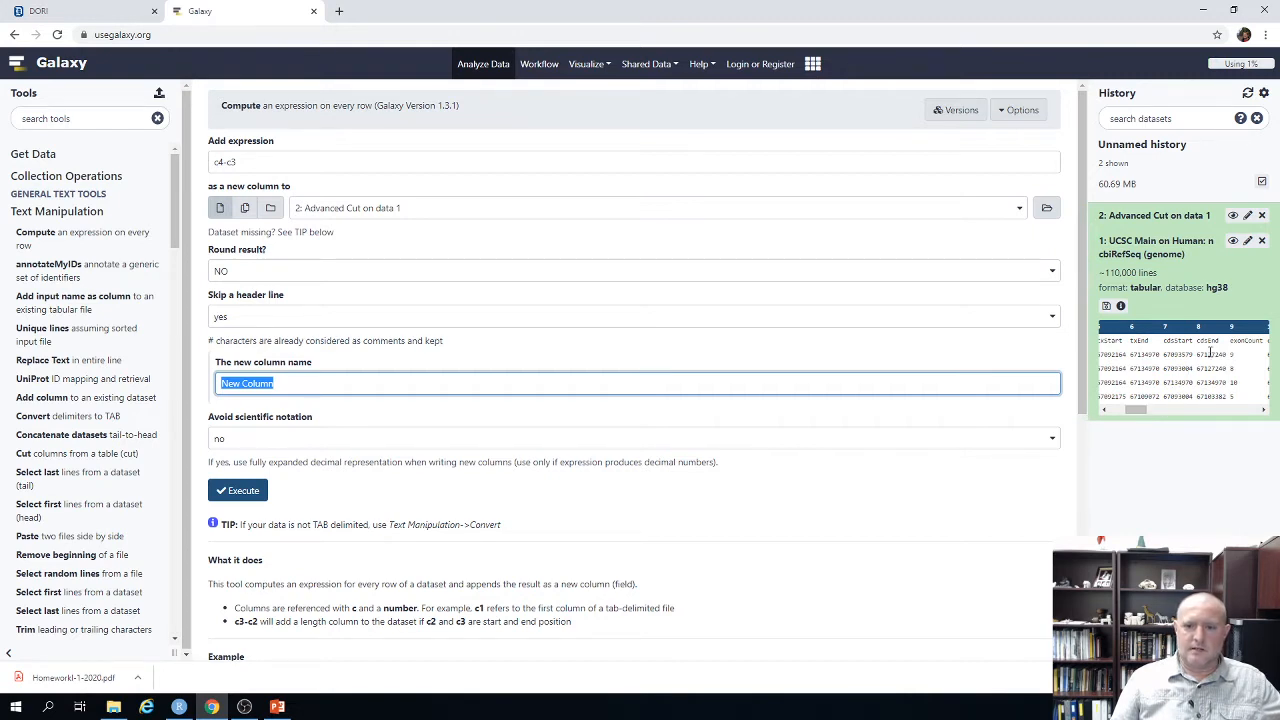
pyautogui.moveTo(1137, 410); pyautogui.dragTo(1147, 412)
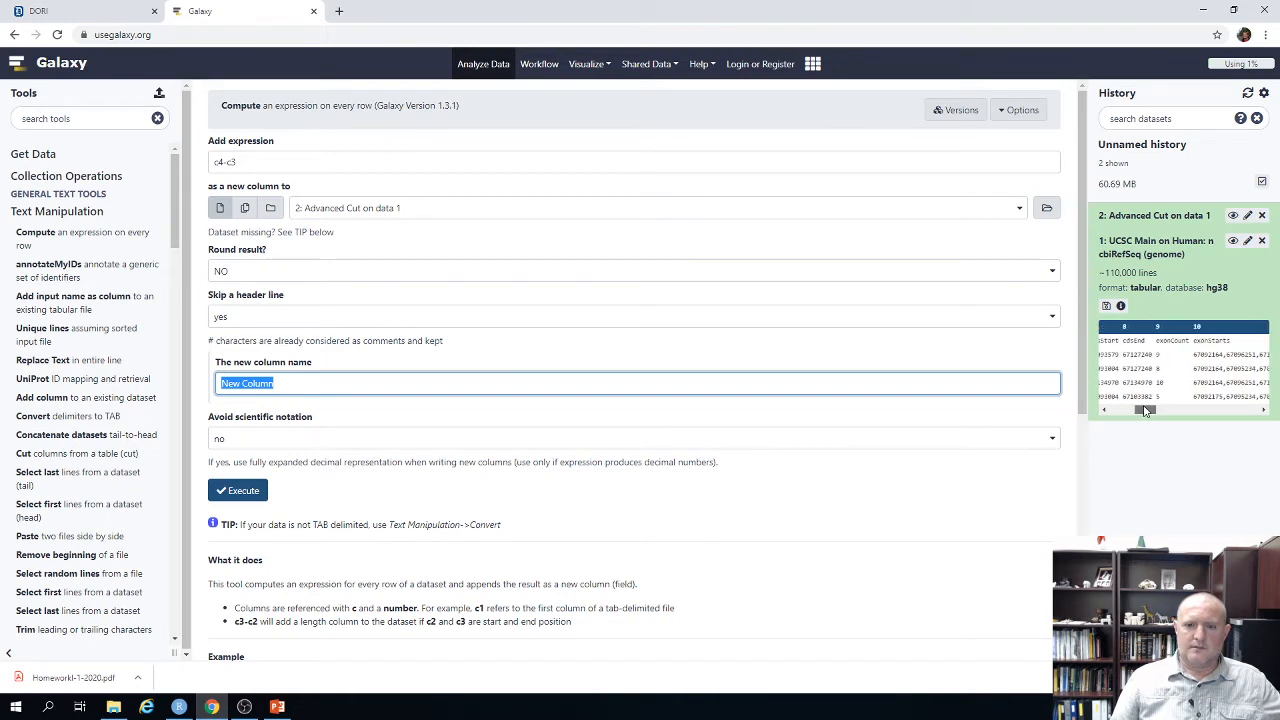
pyautogui.click(1174, 341)
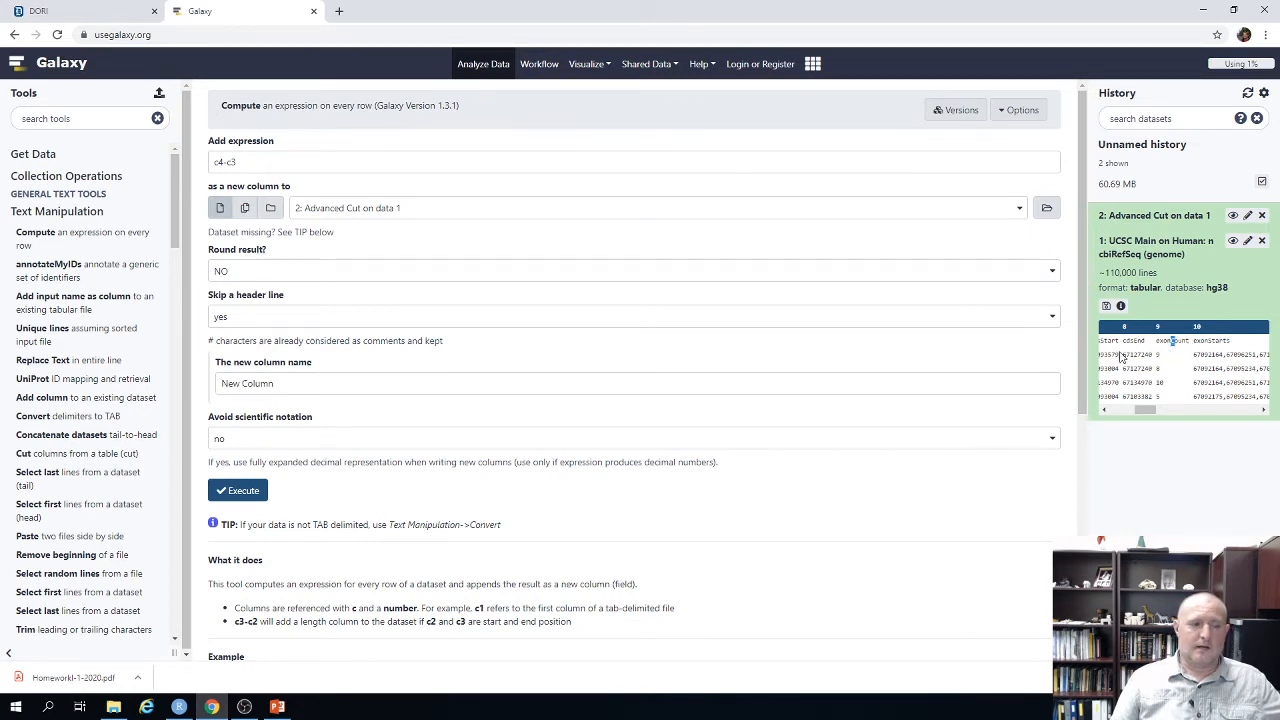
pyautogui.click(308, 385)
pyautogui.moveTo(286, 386); pyautogui.dragTo(199, 379)
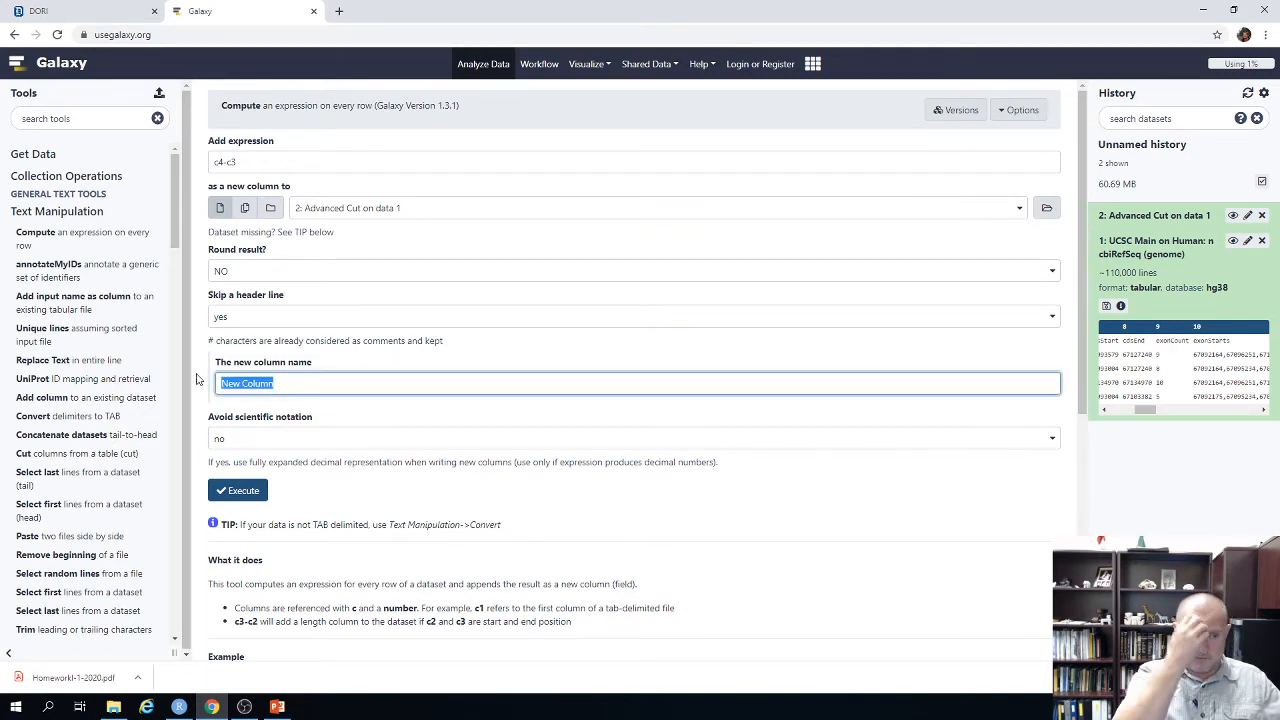
pyautogui.write('gene')
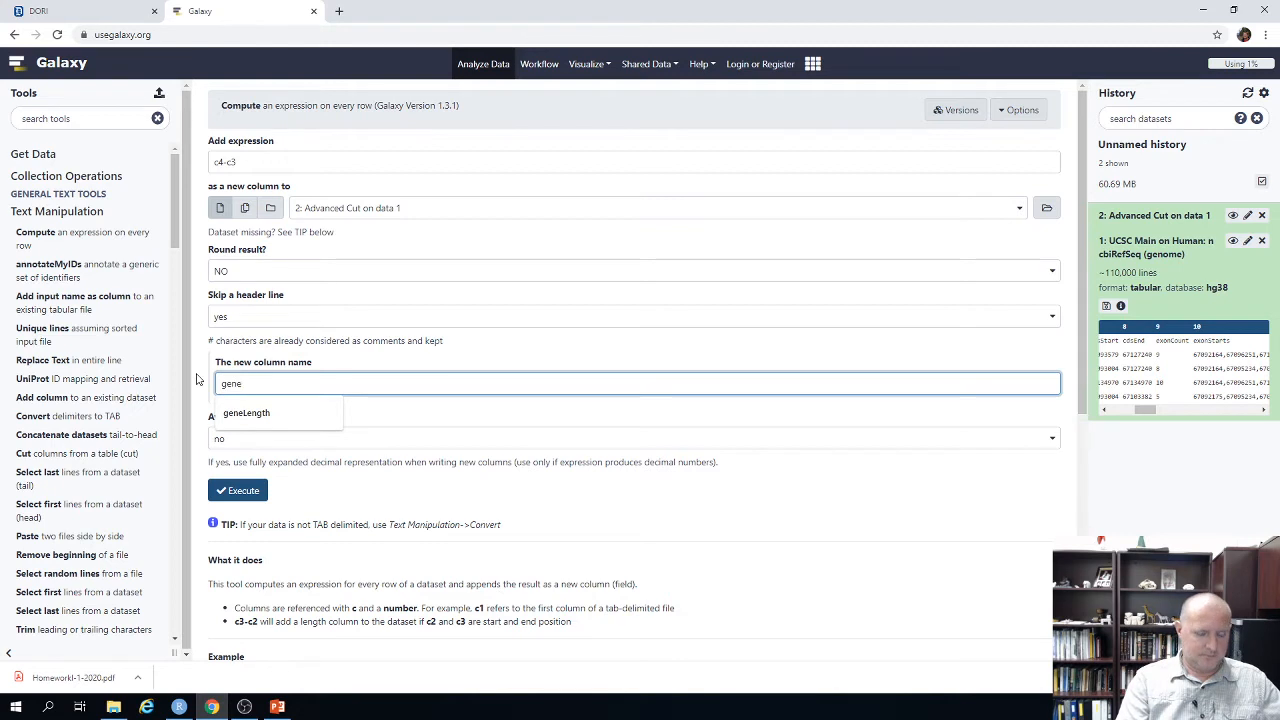
pyautogui.write('Length')
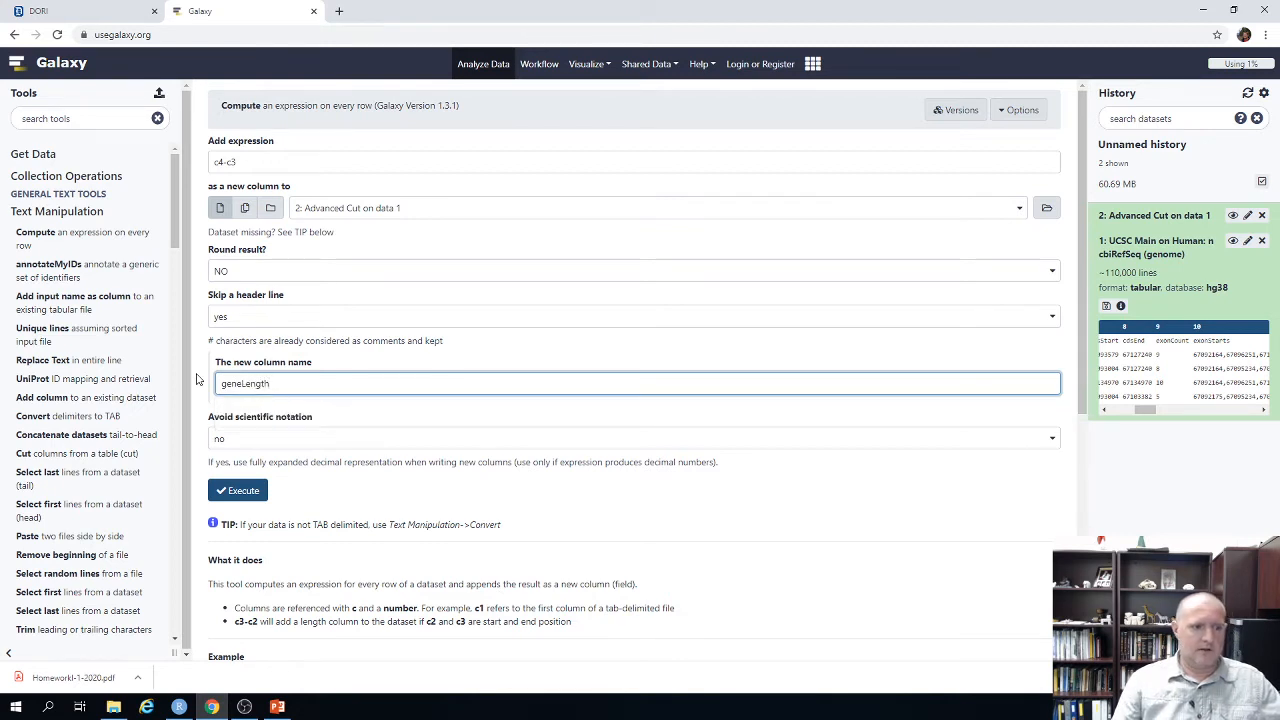
pyautogui.click(258, 494)
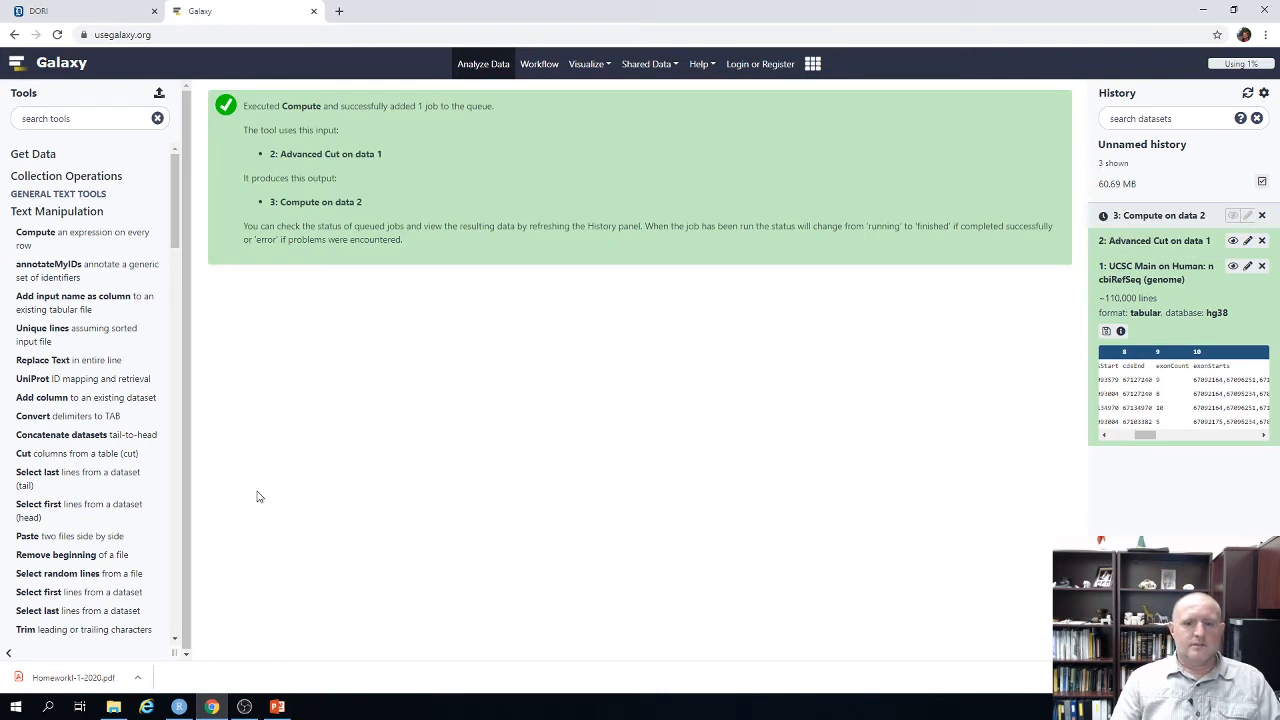
# Expand the Compute output, view its full table, and examine the geneLength column and its value for the NM_001042682.2 row.
pyautogui.click(1170, 215)
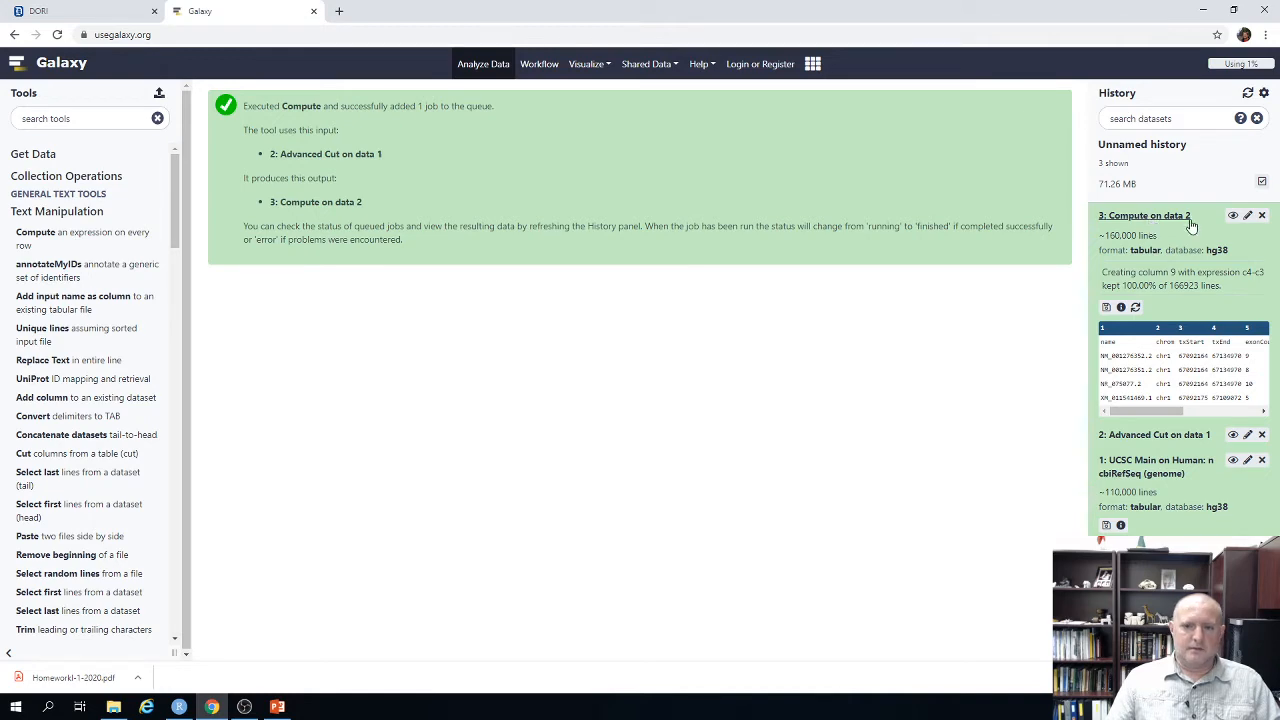
pyautogui.click(1232, 217)
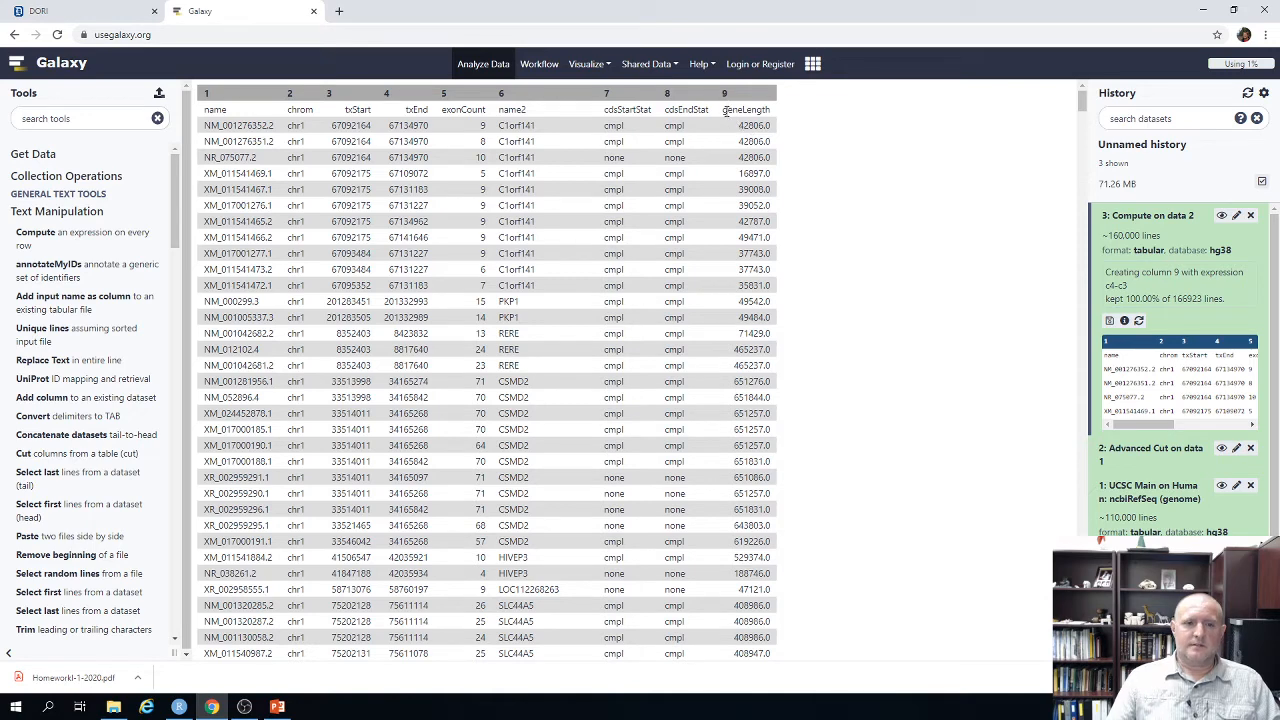
pyautogui.moveTo(724, 110); pyautogui.dragTo(769, 112)
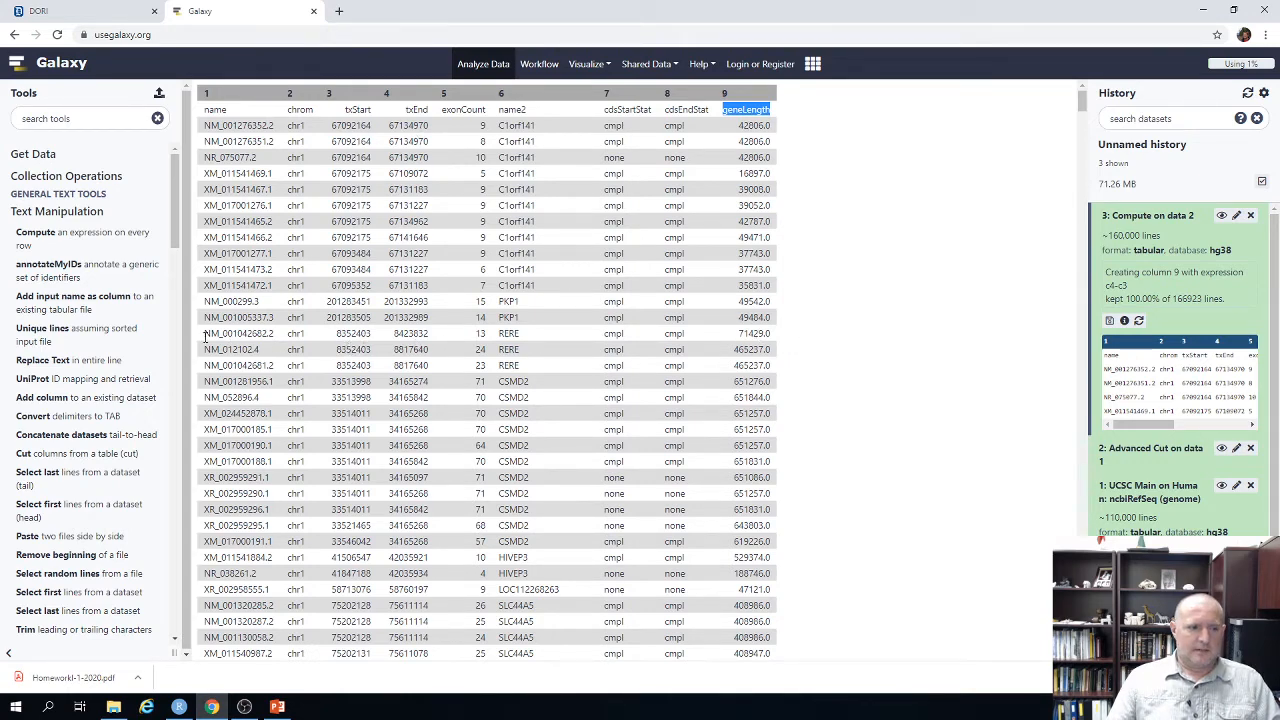
pyautogui.moveTo(205, 338); pyautogui.dragTo(772, 337)
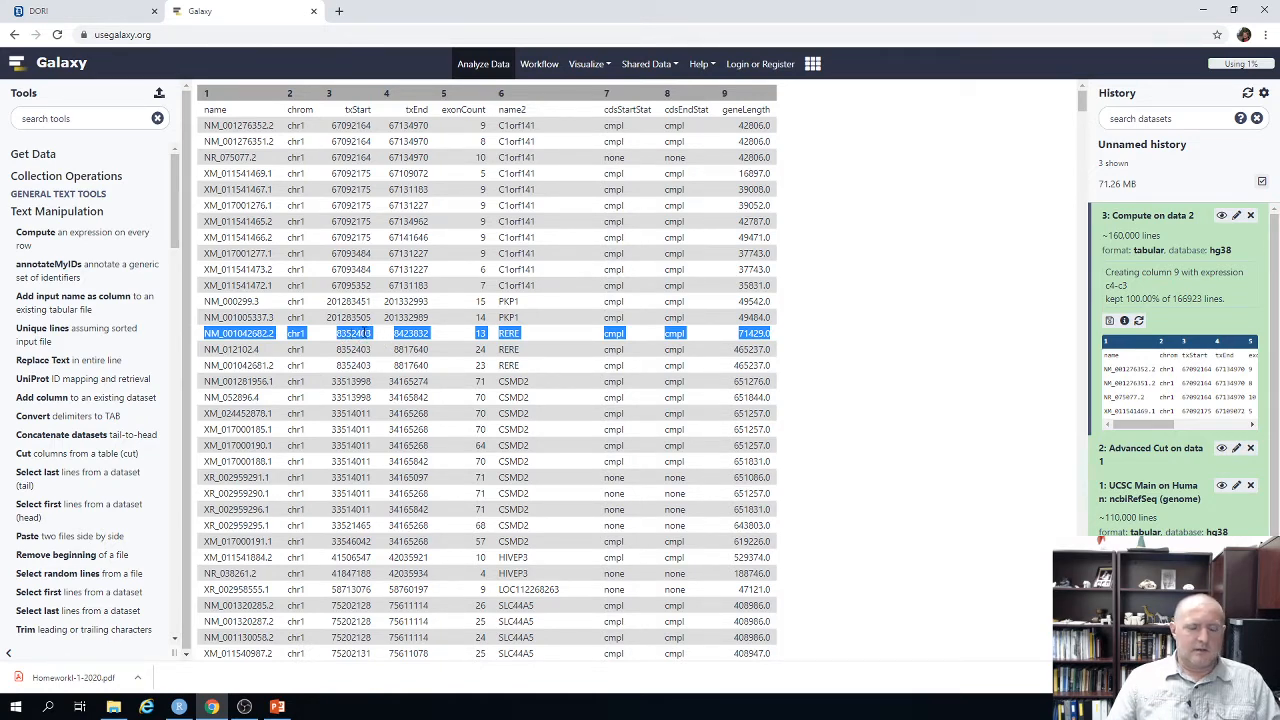
pyautogui.click(734, 336)
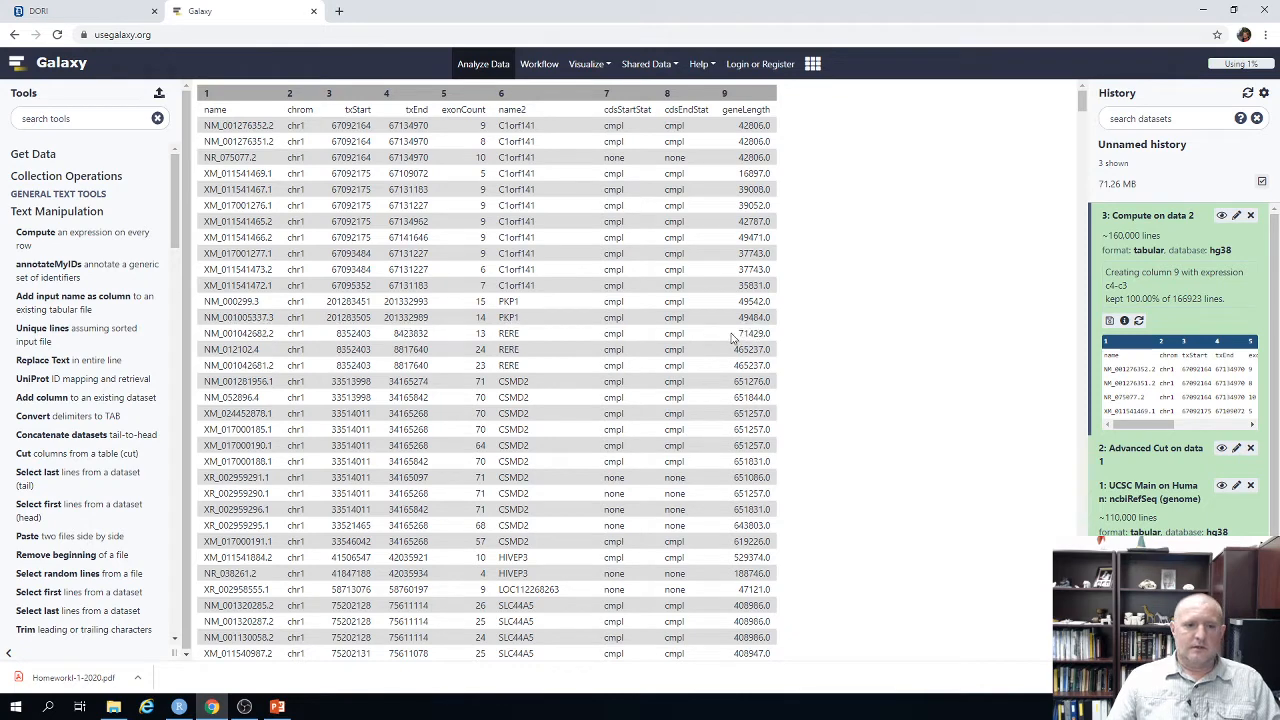
pyautogui.moveTo(738, 336); pyautogui.dragTo(772, 337)
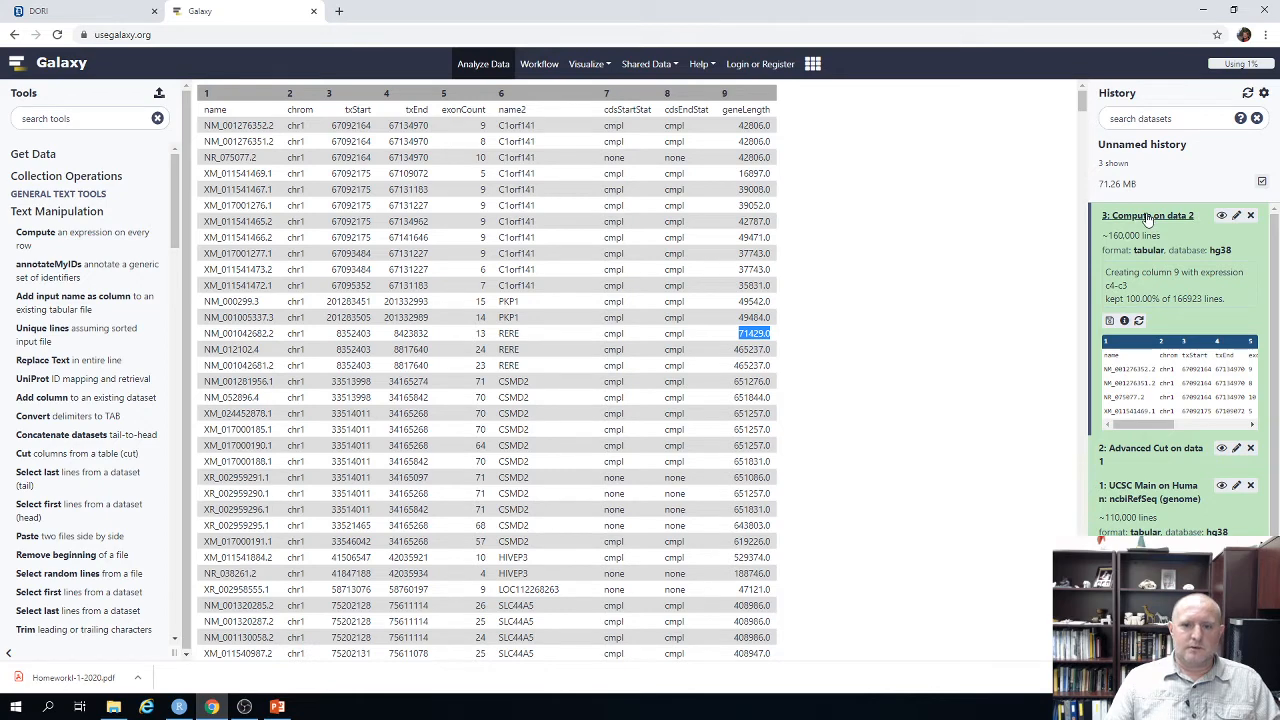
# Download the Compute on data 2 dataset from the Galaxy history, then switch to the open RStudio session.
pyautogui.click(1109, 322)
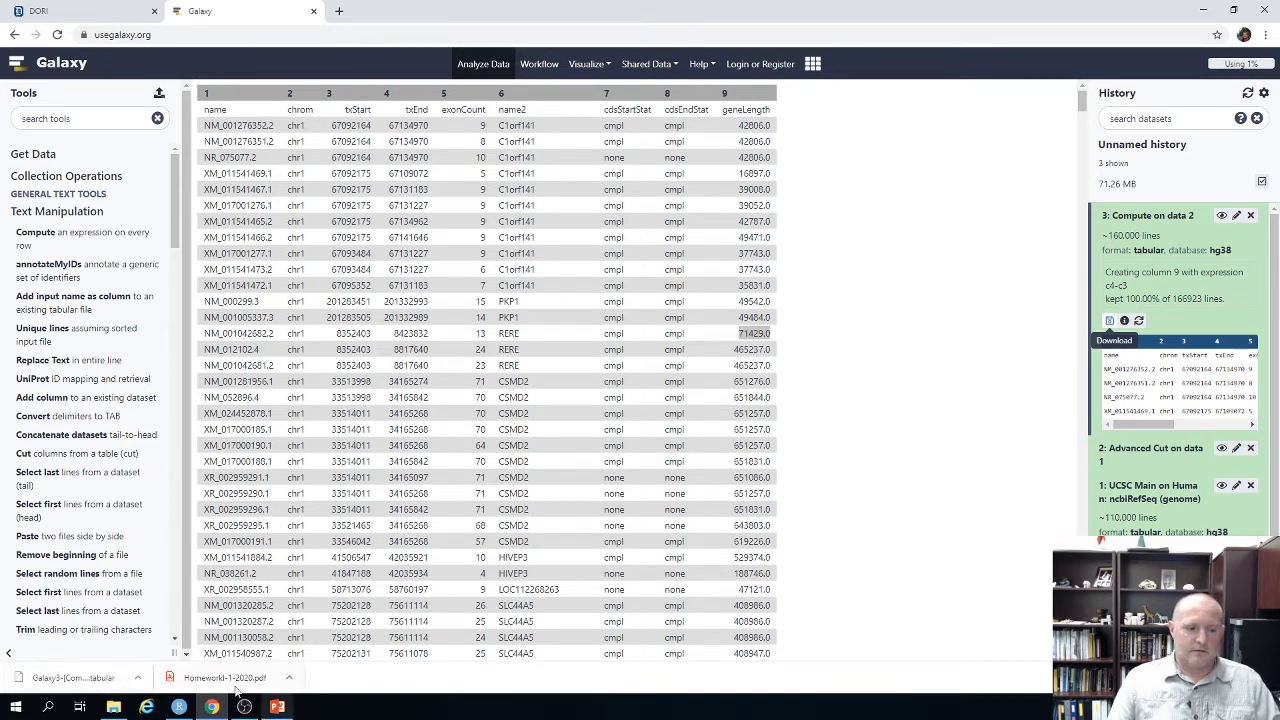
pyautogui.moveTo(187, 710)
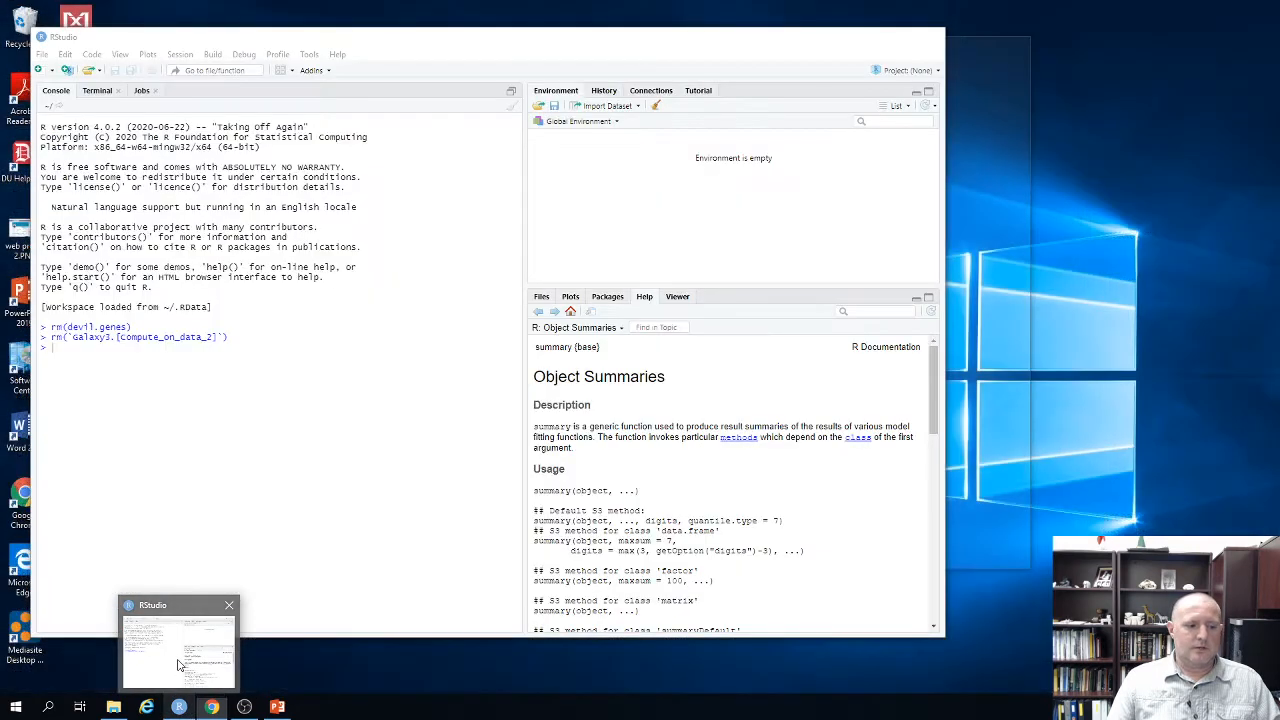
pyautogui.click(201, 607)
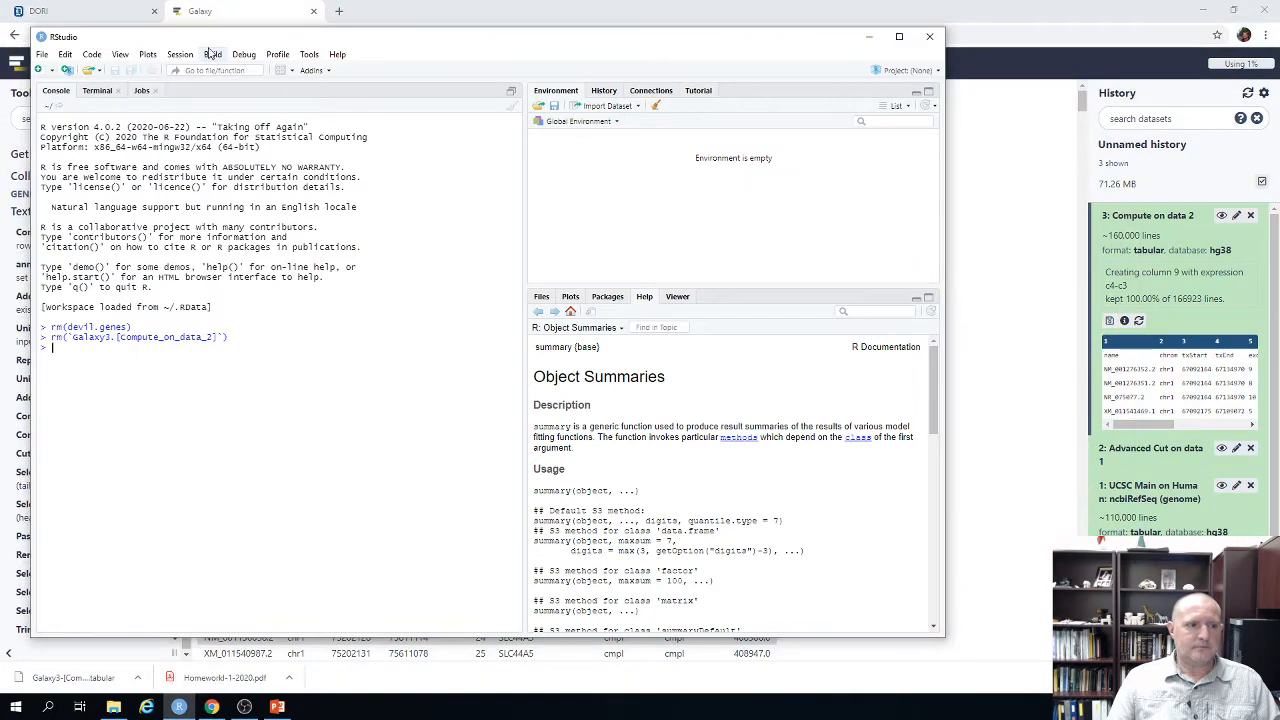
pyautogui.moveTo(213, 38); pyautogui.dragTo(263, 35)
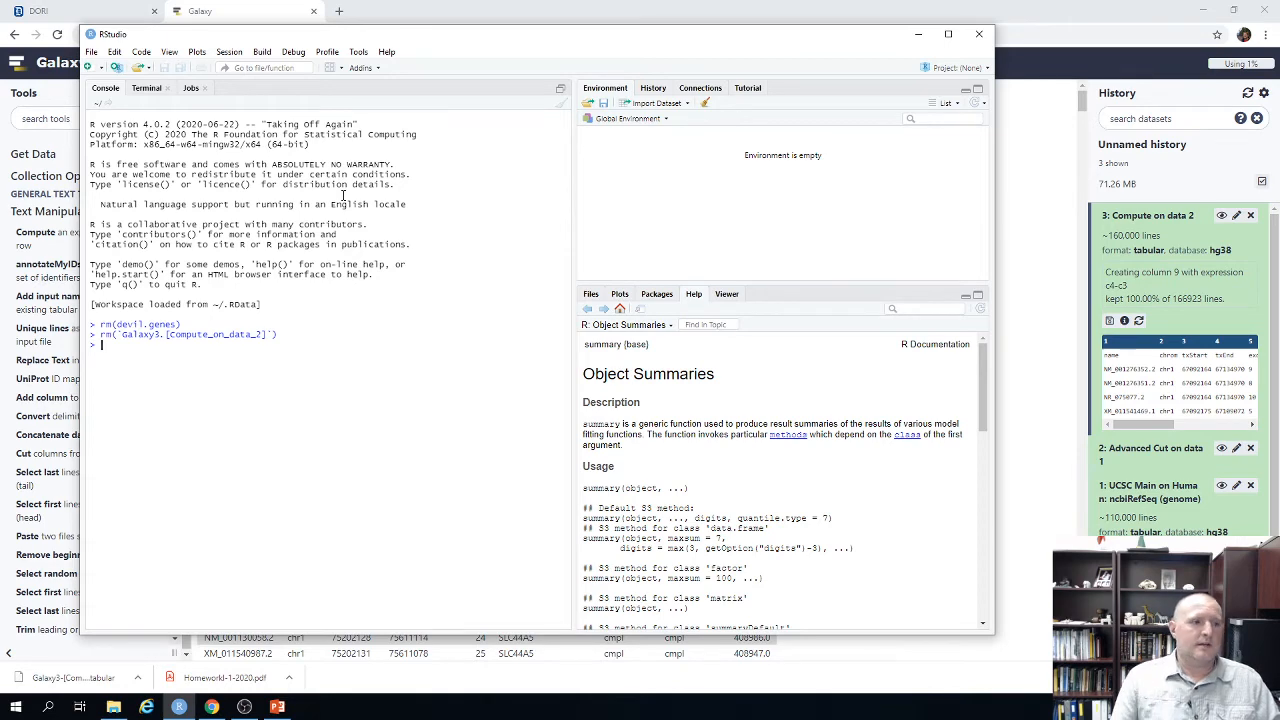
# Start a base text import of Galaxy3-[Compute_on_data_2] (2).tabular from the Downloads folder, with the files sorted by modification date.
pyautogui.click(91, 52)
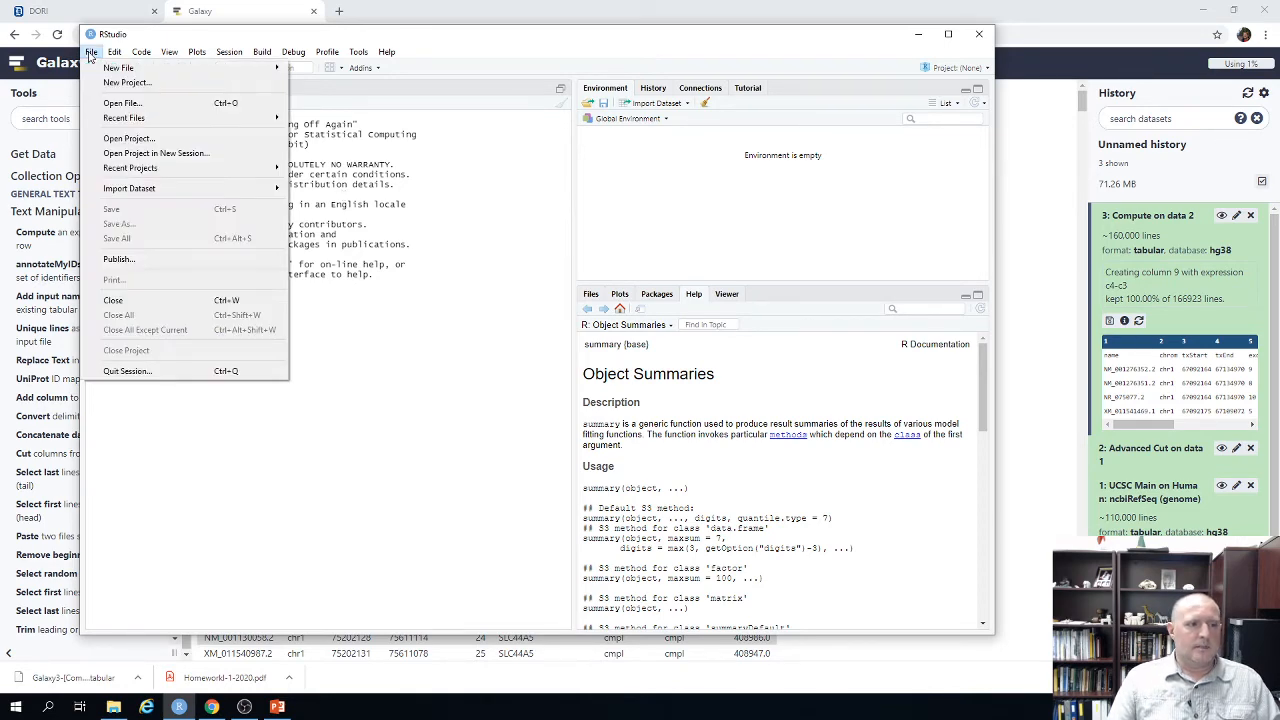
pyautogui.moveTo(130, 190)
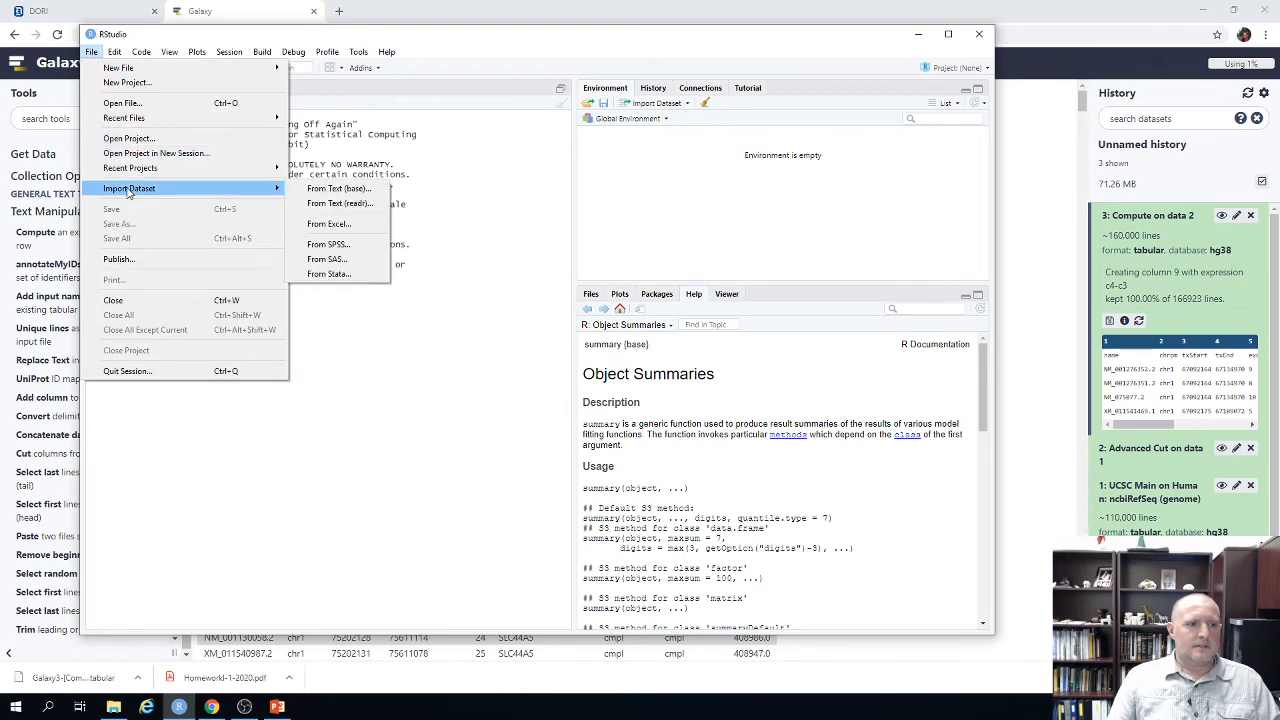
pyautogui.click(333, 190)
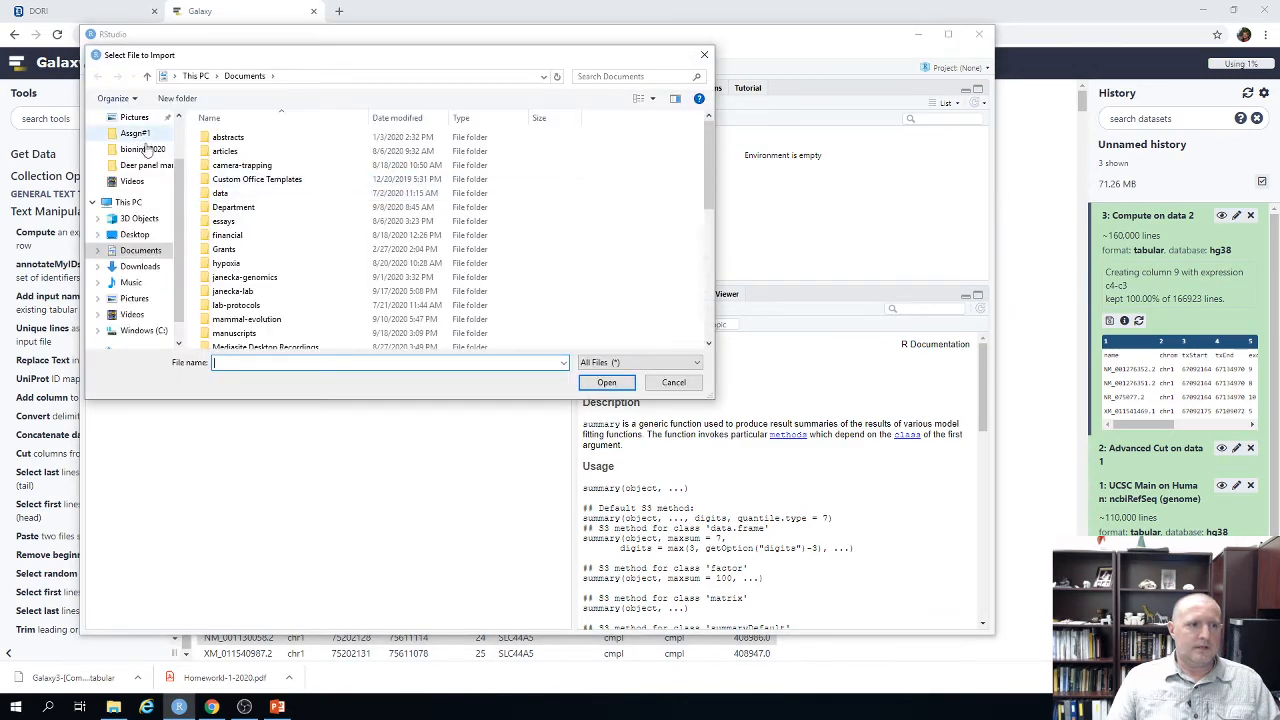
pyautogui.scroll(1, 180, 168)
pyautogui.scroll(2, 178, 168)
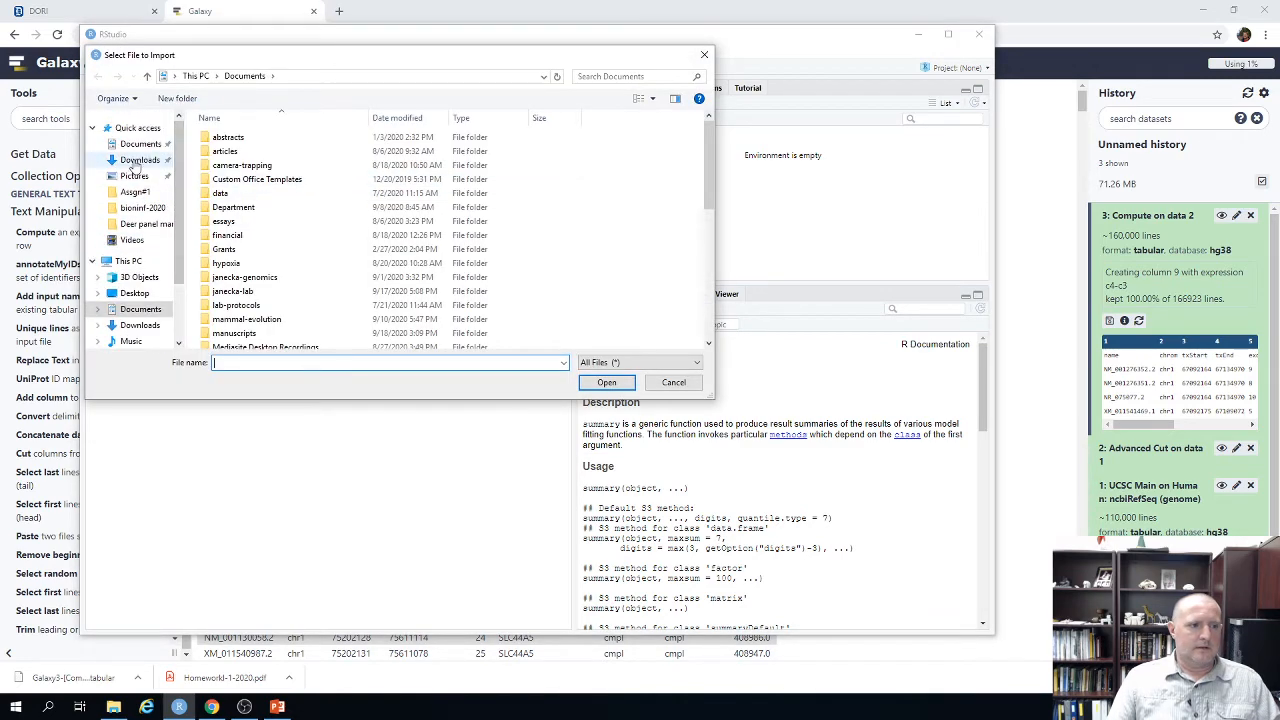
pyautogui.click(136, 161)
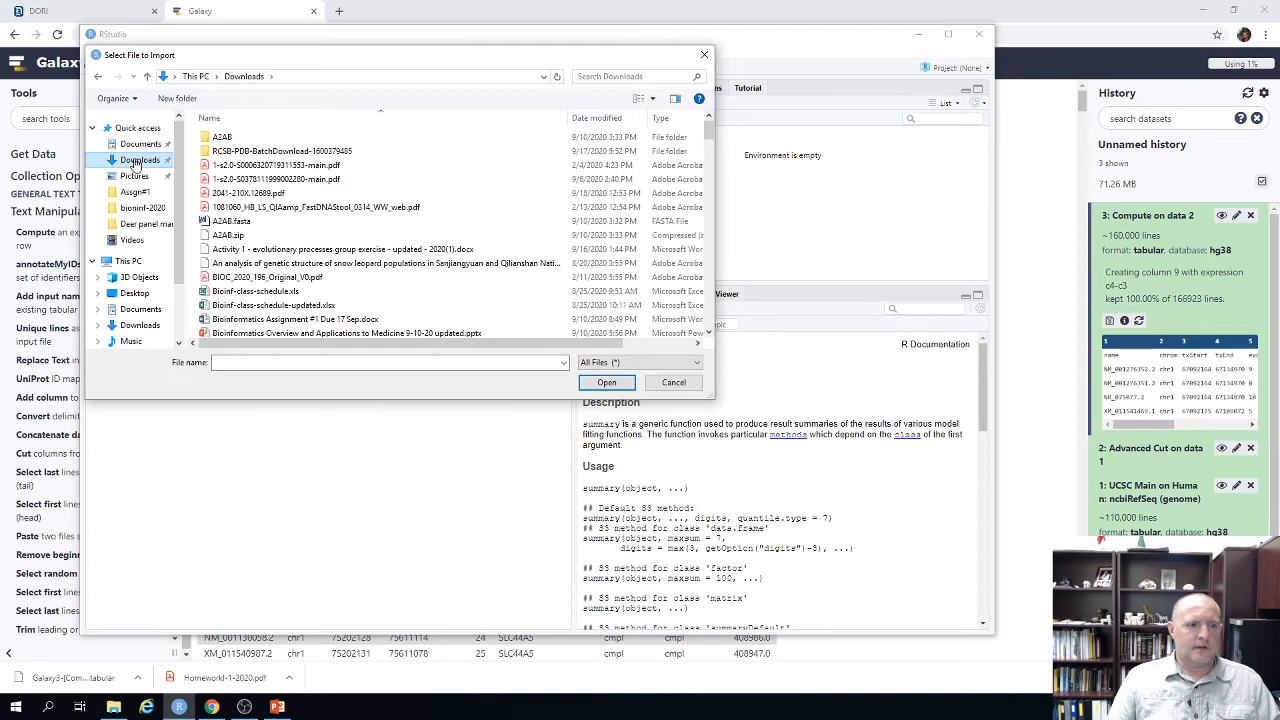
pyautogui.click(601, 121)
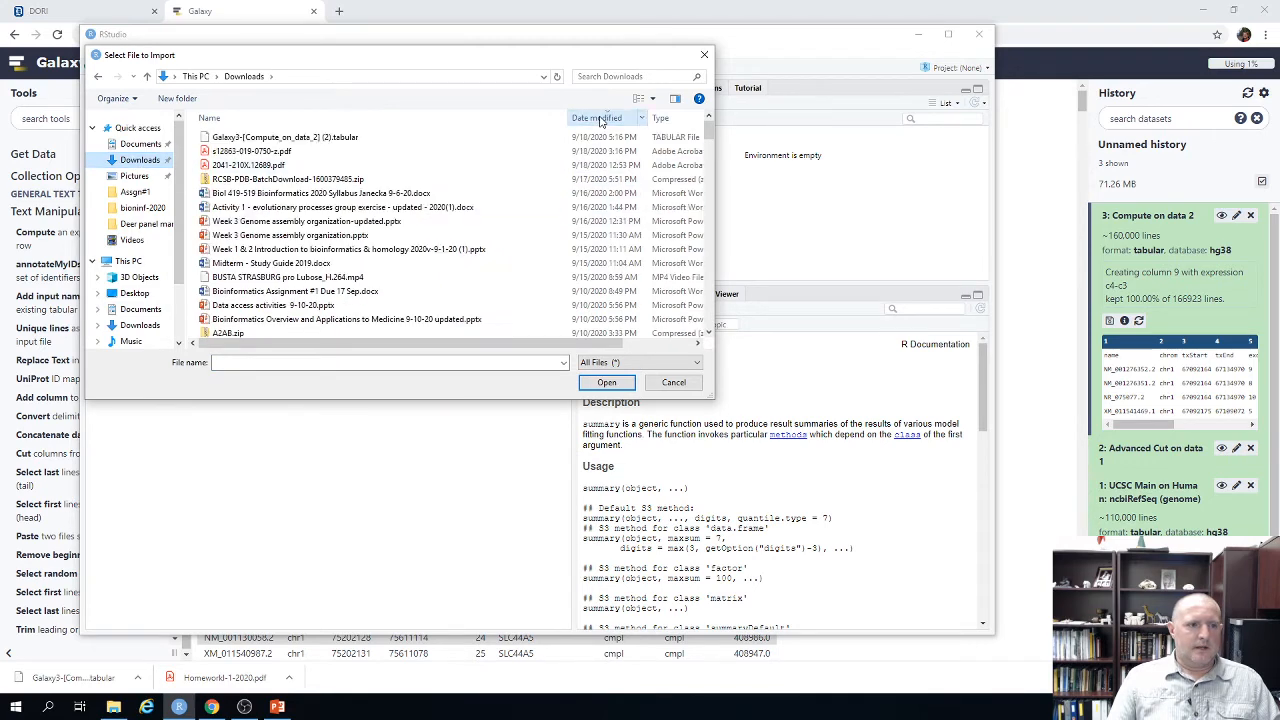
pyautogui.click(325, 139)
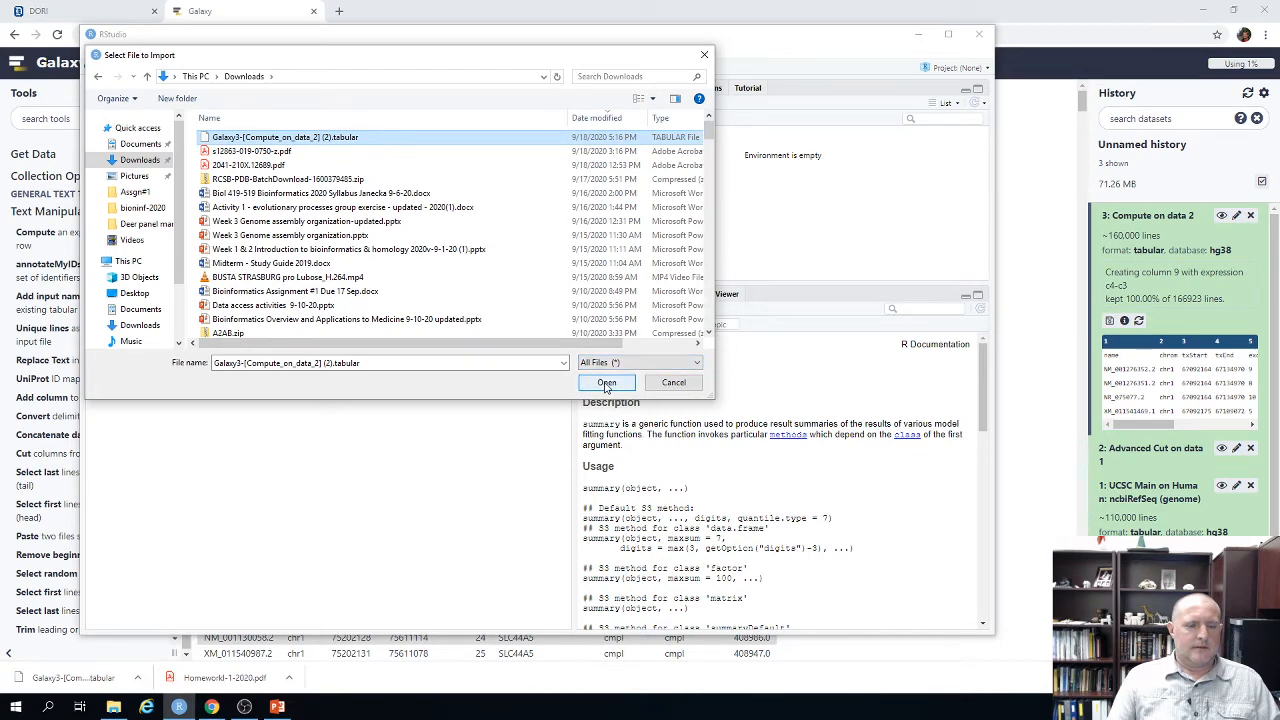
pyautogui.click(605, 384)
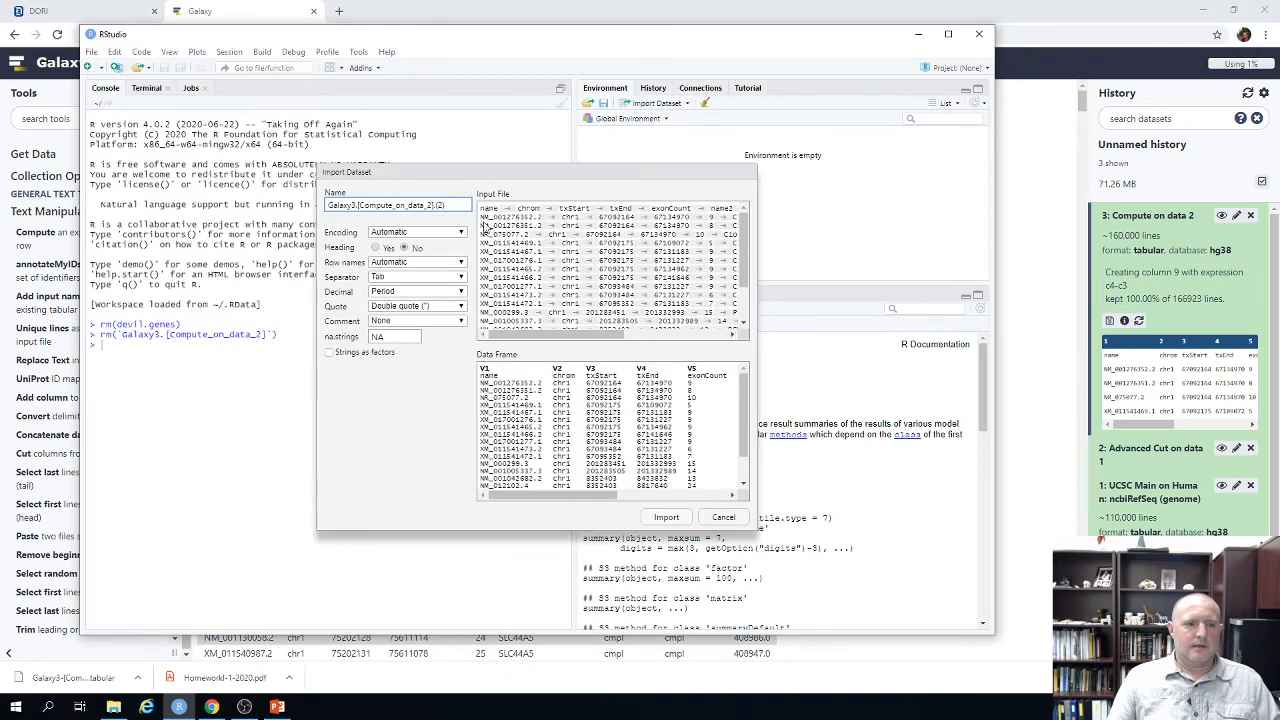
# Name the imported dataset human.genes and set Heading to Yes, comparing the data frame preview with and without headings.
pyautogui.moveTo(519, 180); pyautogui.dragTo(450, 130)
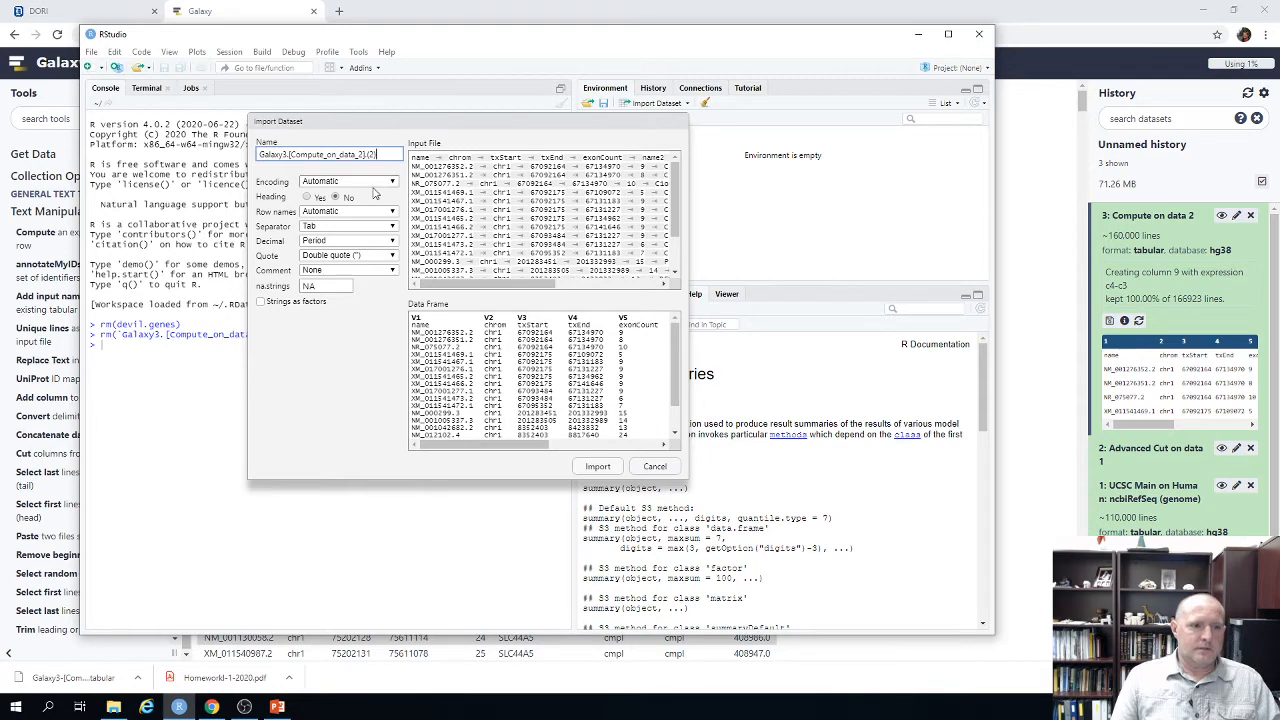
pyautogui.moveTo(380, 155); pyautogui.dragTo(246, 158)
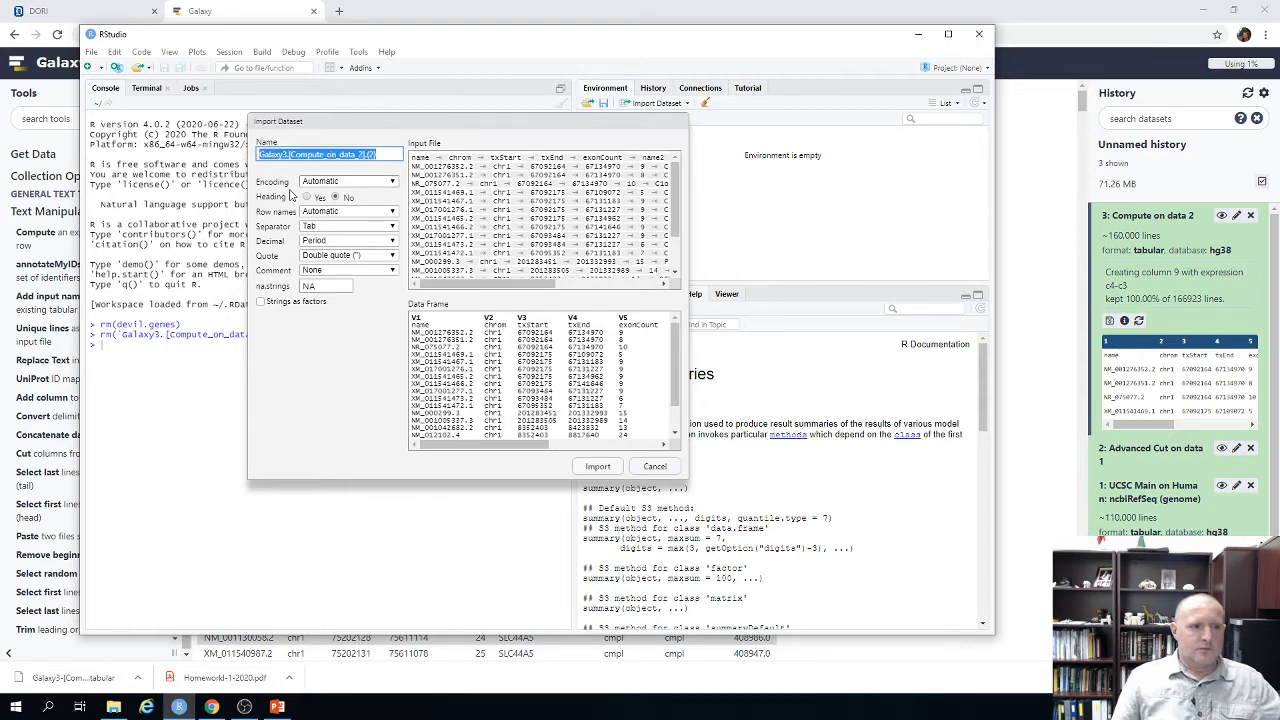
pyautogui.moveTo(362, 125); pyautogui.dragTo(373, 122)
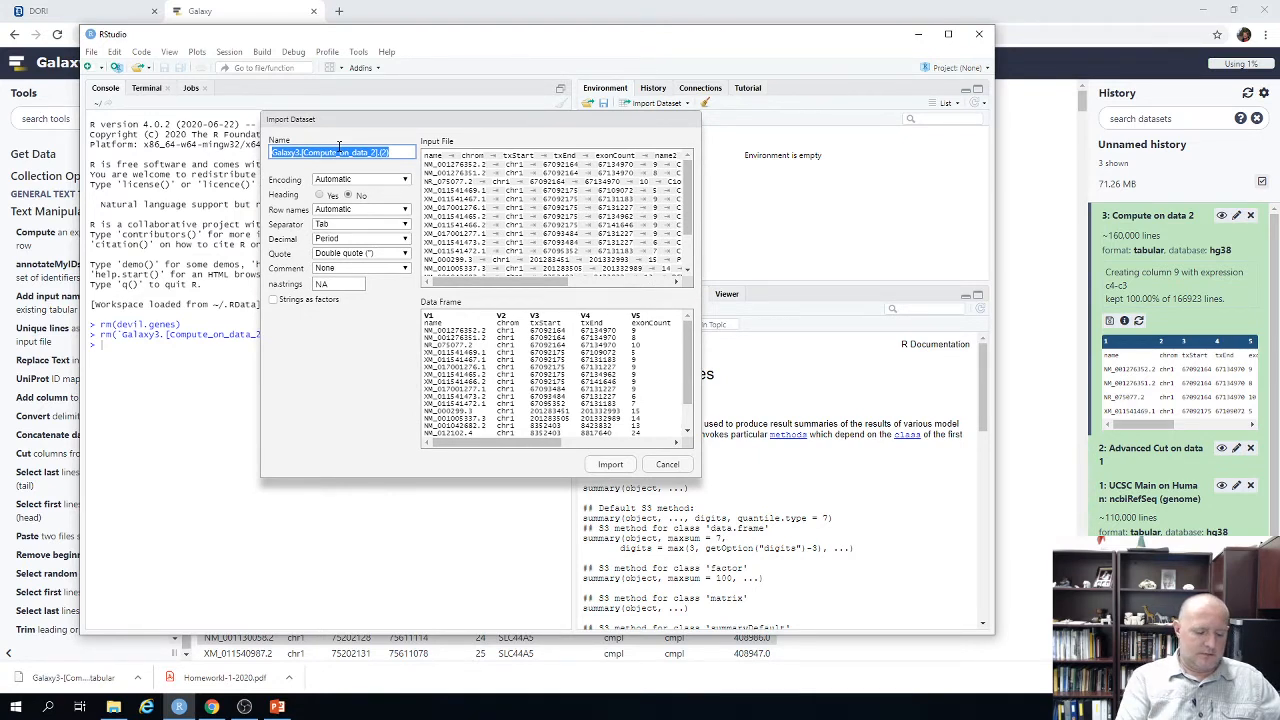
pyautogui.write('human.genes')
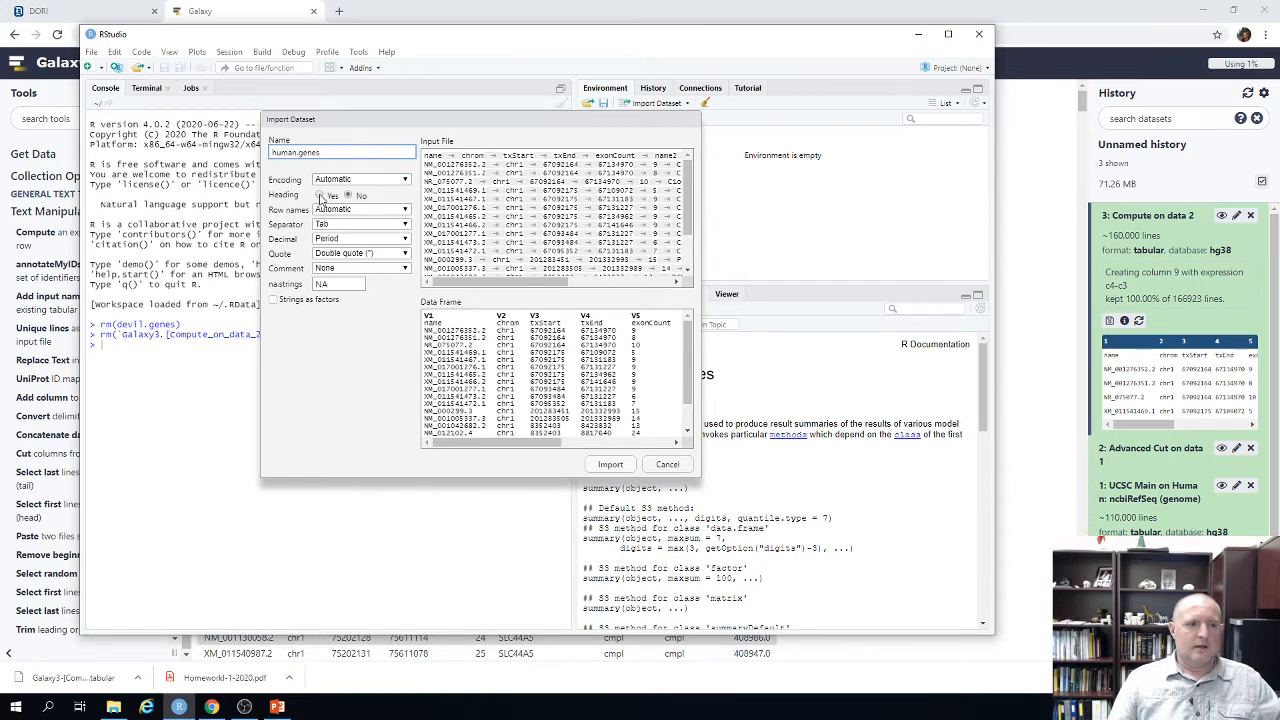
pyautogui.click(319, 196)
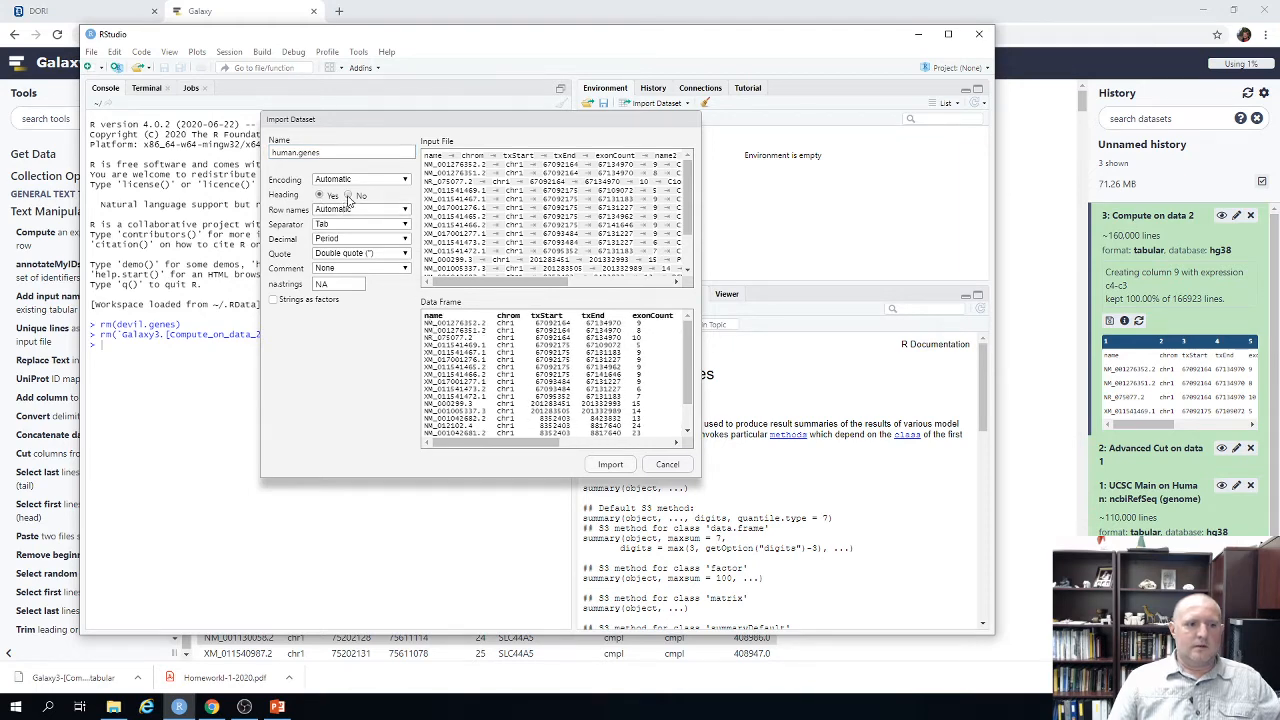
pyautogui.click(347, 196)
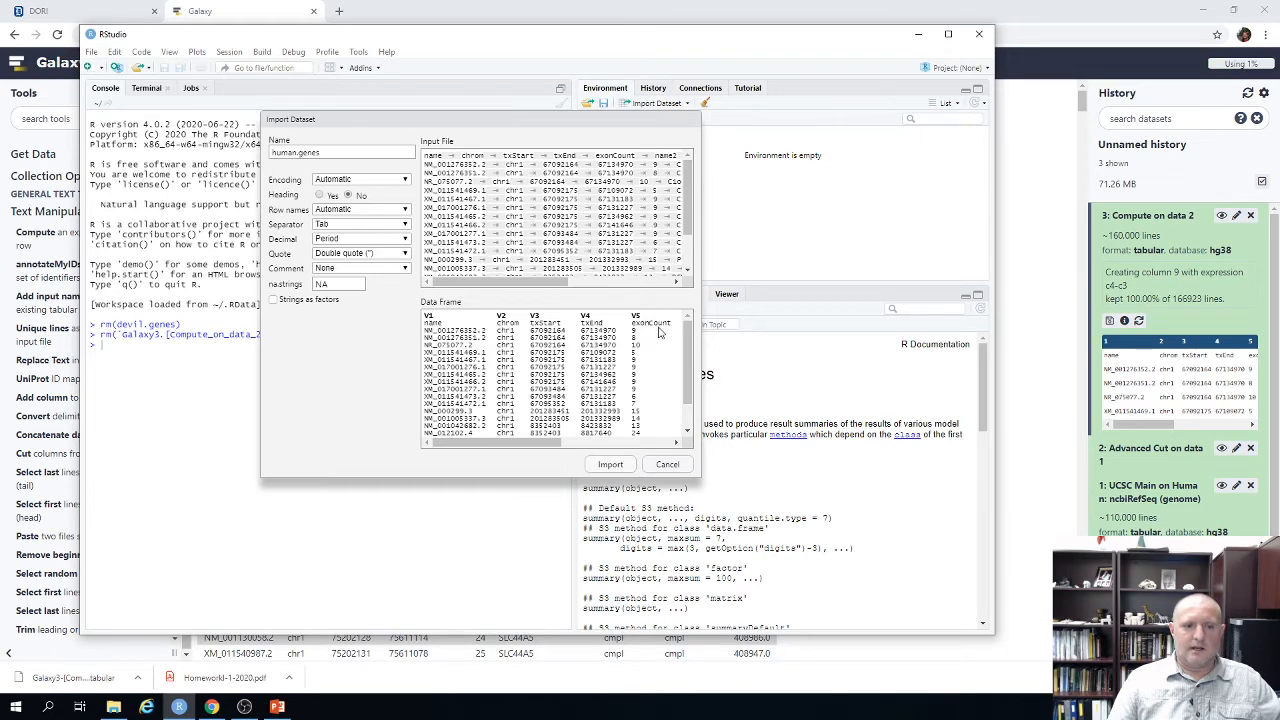
pyautogui.click(319, 195)
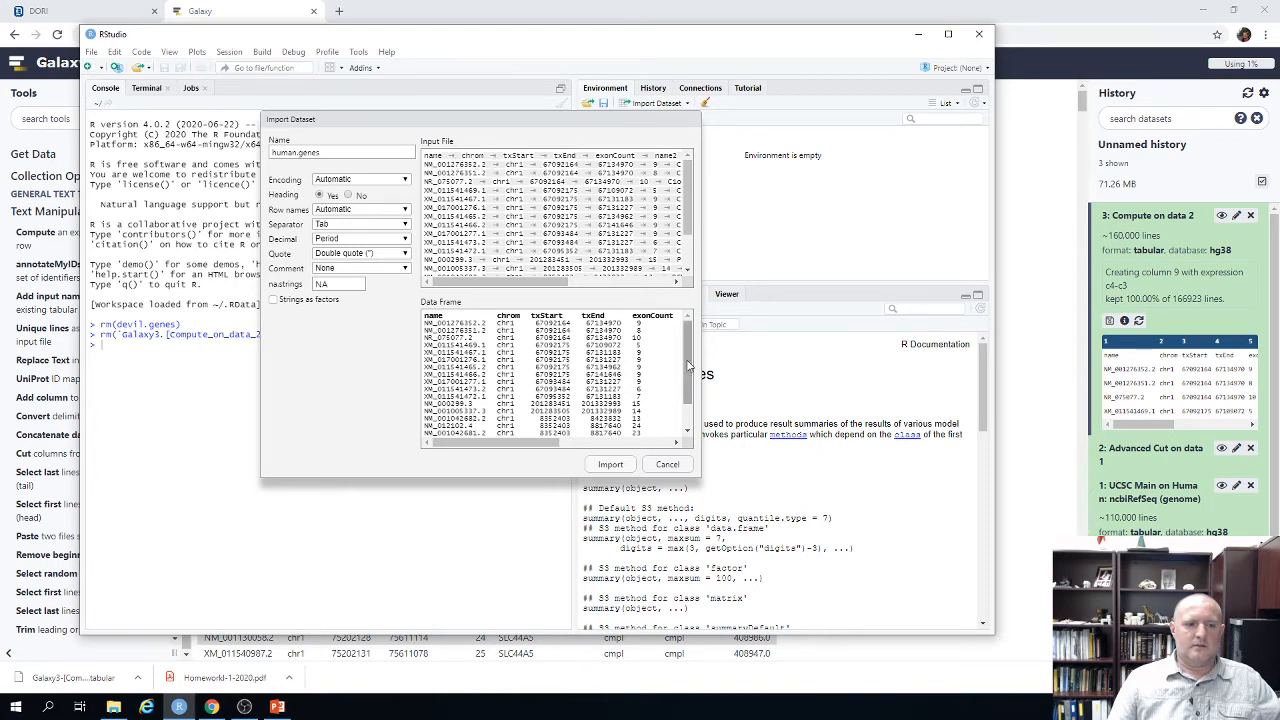
# Enable Strings as factors, check the data frame preview through the geneLength column, and import the dataset.
pyautogui.scroll(-1, 688, 372)
pyautogui.moveTo(688, 372)
pyautogui.mouseDown()
pyautogui.moveTo(689, 385)
pyautogui.moveTo(688, 359)
pyautogui.mouseUp()
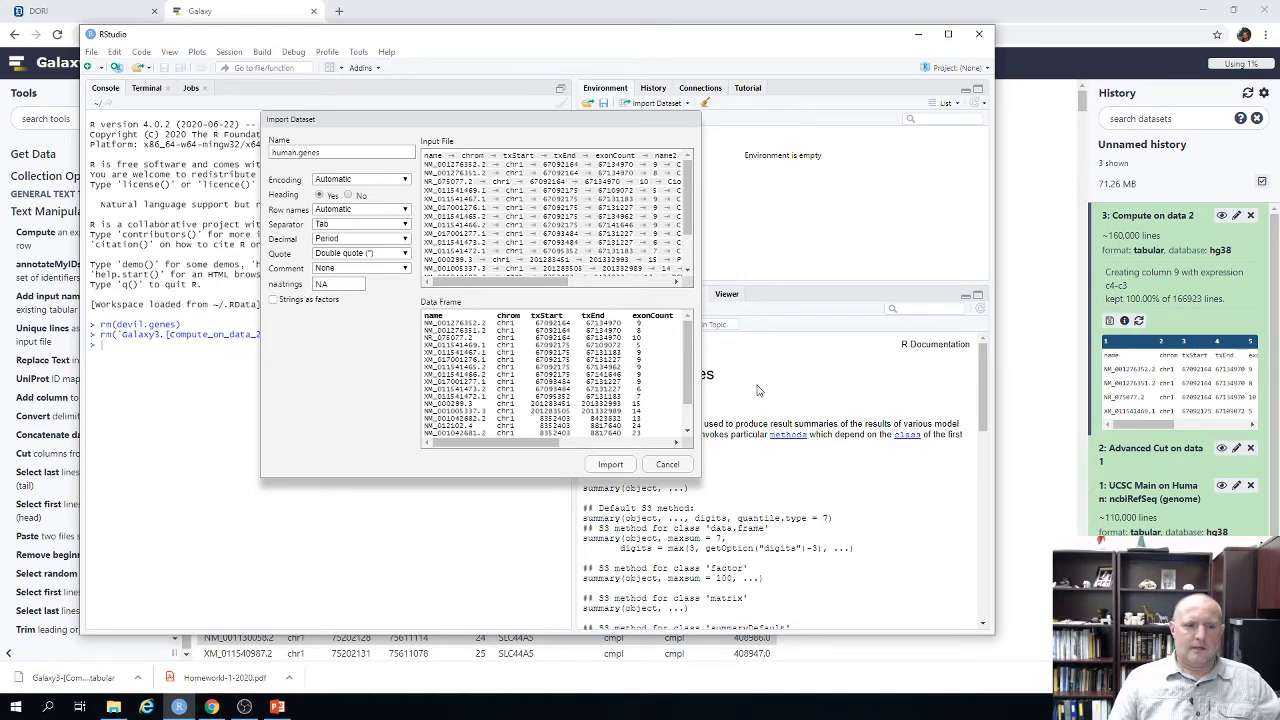
pyautogui.moveTo(690, 363); pyautogui.dragTo(695, 336)
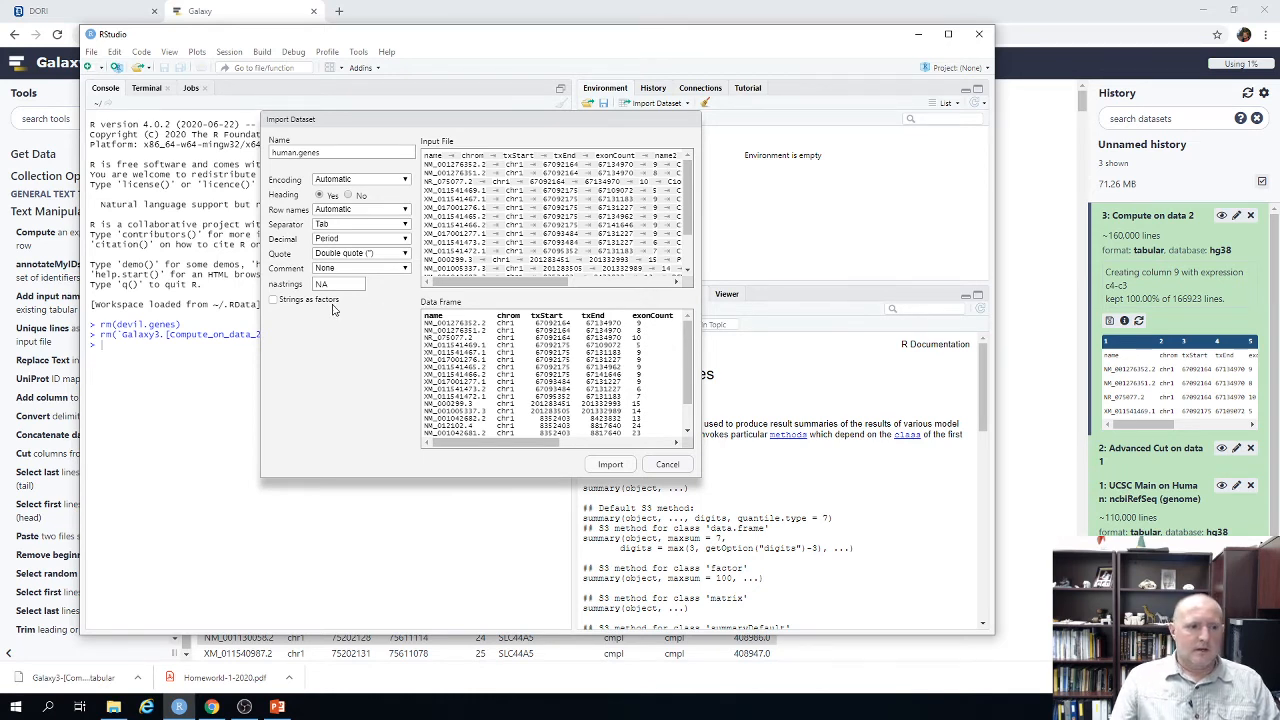
pyautogui.click(274, 301)
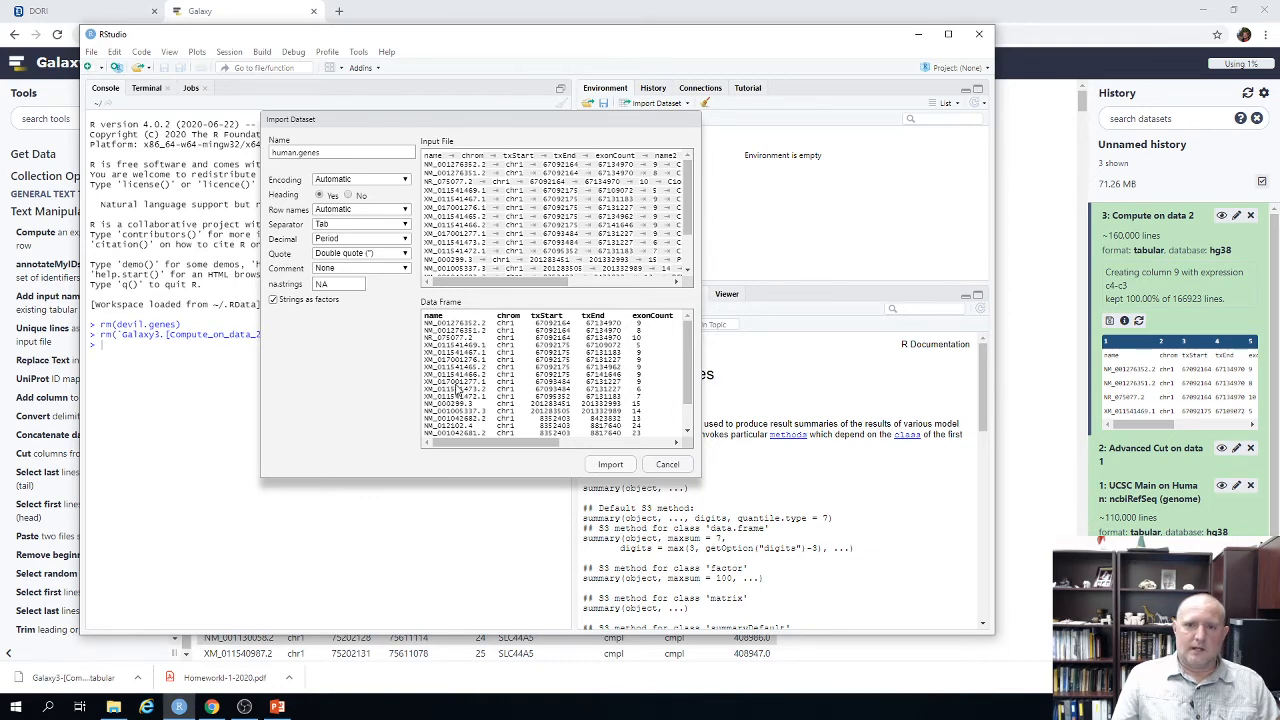
pyautogui.moveTo(529, 446); pyautogui.dragTo(660, 440)
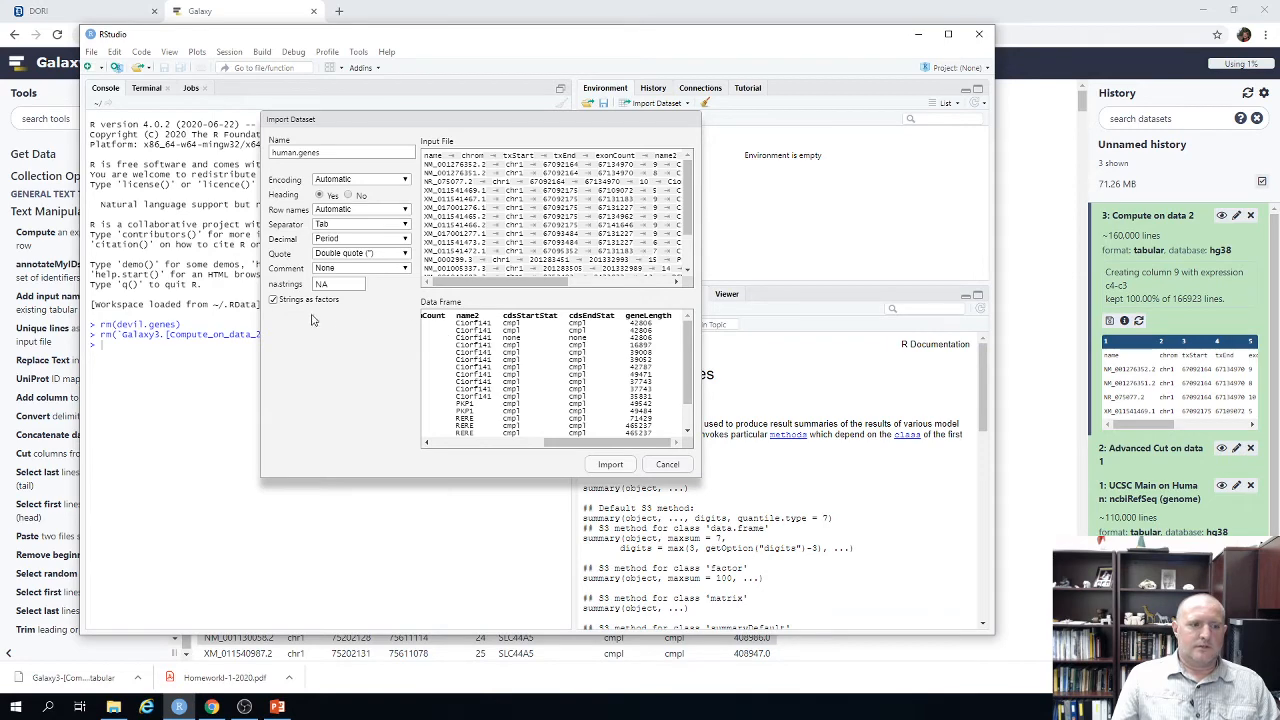
pyautogui.click(610, 466)
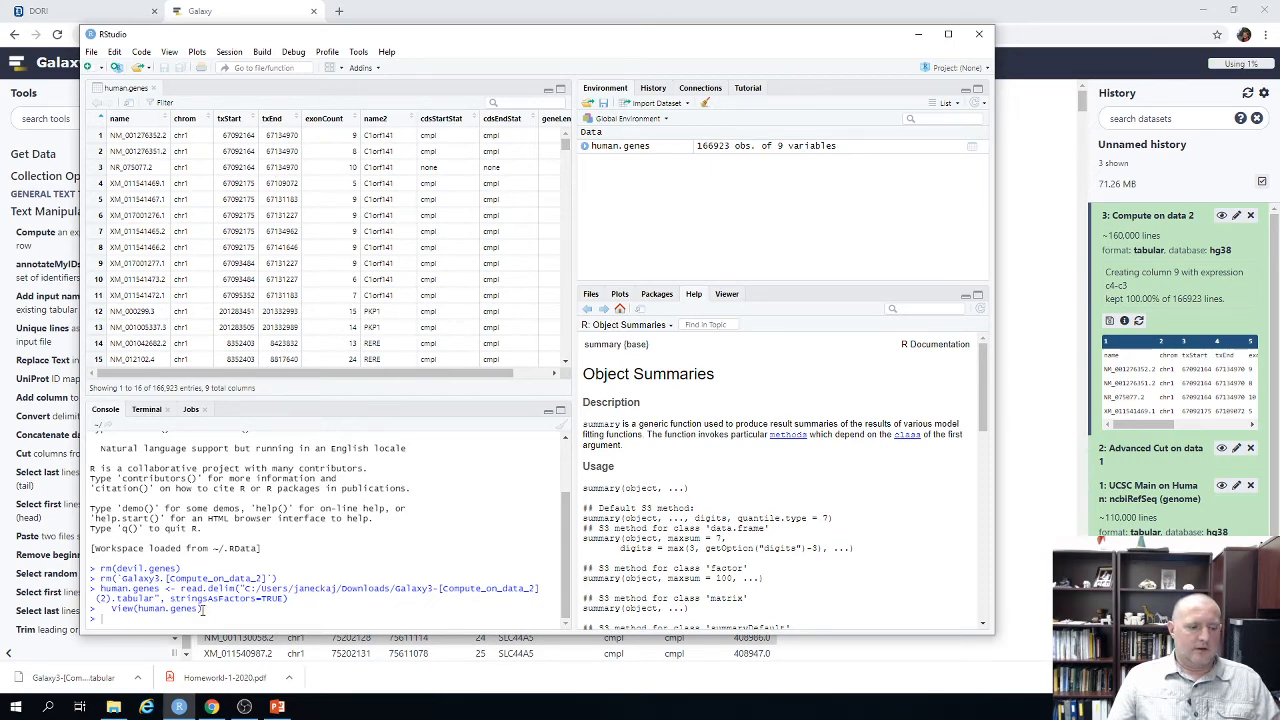
# Review the read.delim and View commands in the console and expand human.genes in the environment to examine its variable types.
pyautogui.moveTo(203, 609); pyautogui.dragTo(91, 590)
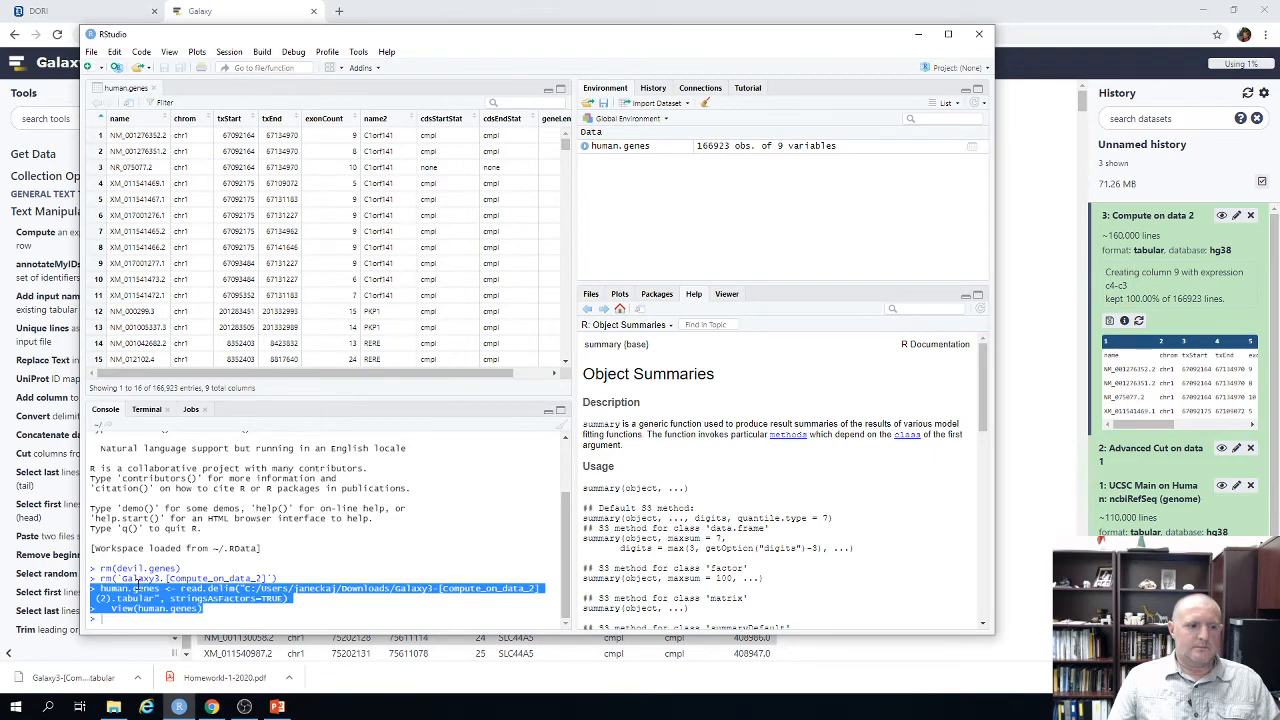
pyautogui.click(208, 590)
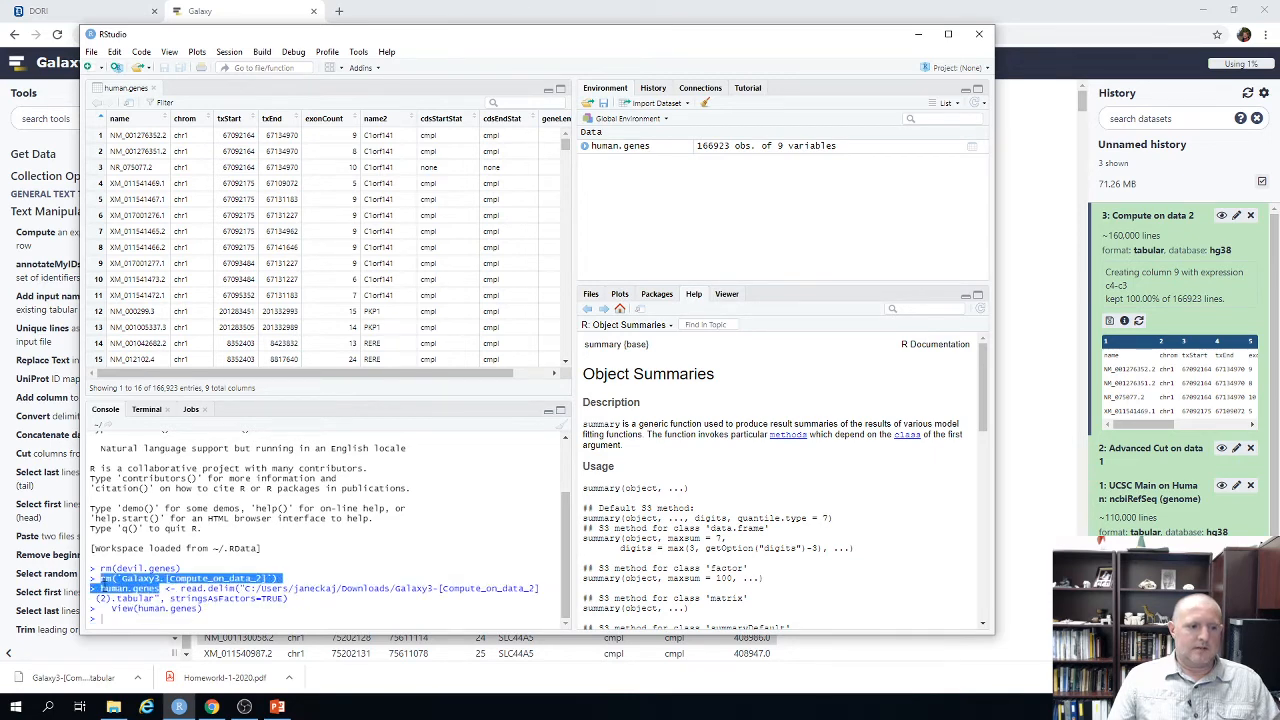
pyautogui.doubleClick(140, 589)
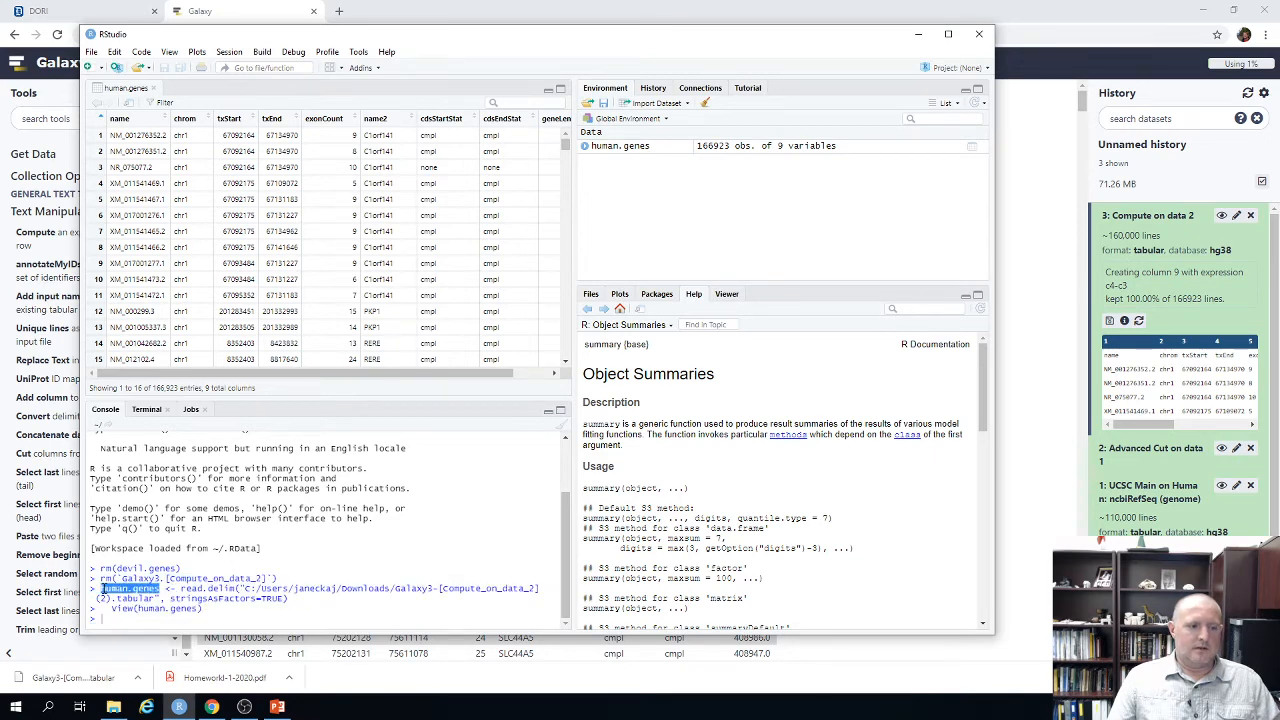
pyautogui.click(585, 147)
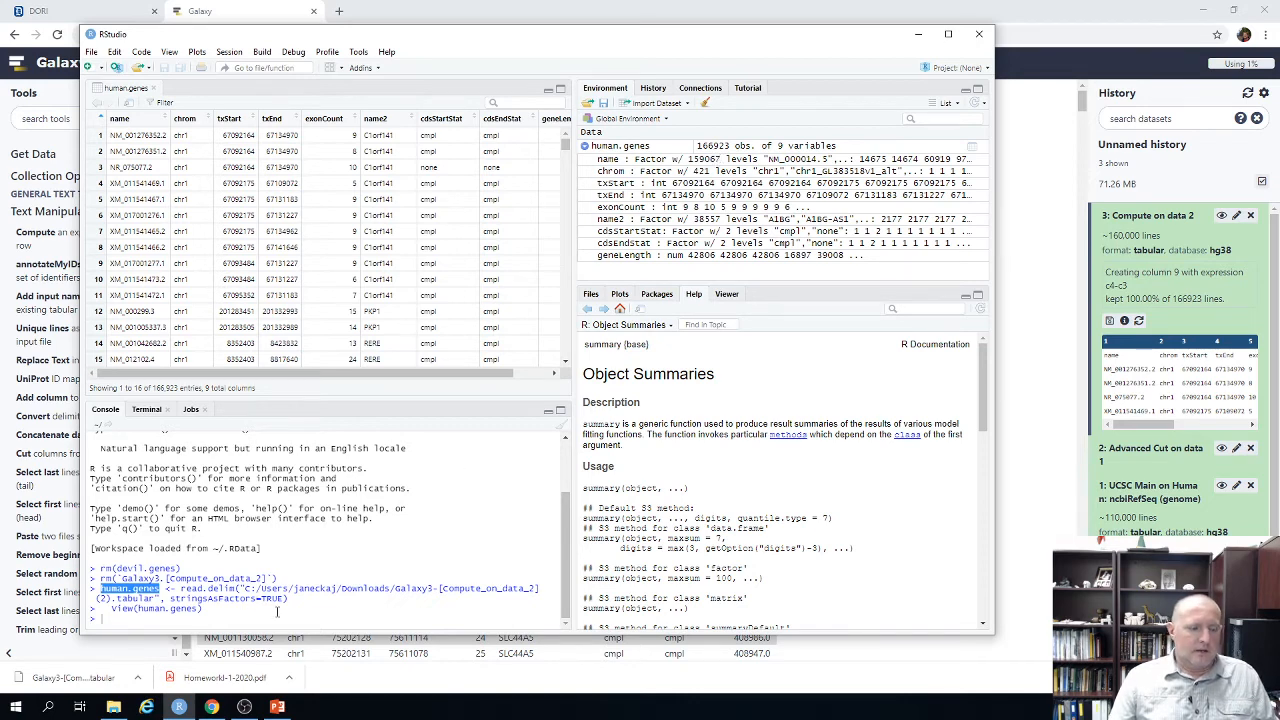
pyautogui.moveTo(213, 598)
pyautogui.mouseDown()
pyautogui.moveTo(152, 598)
pyautogui.moveTo(206, 611)
pyautogui.mouseUp()
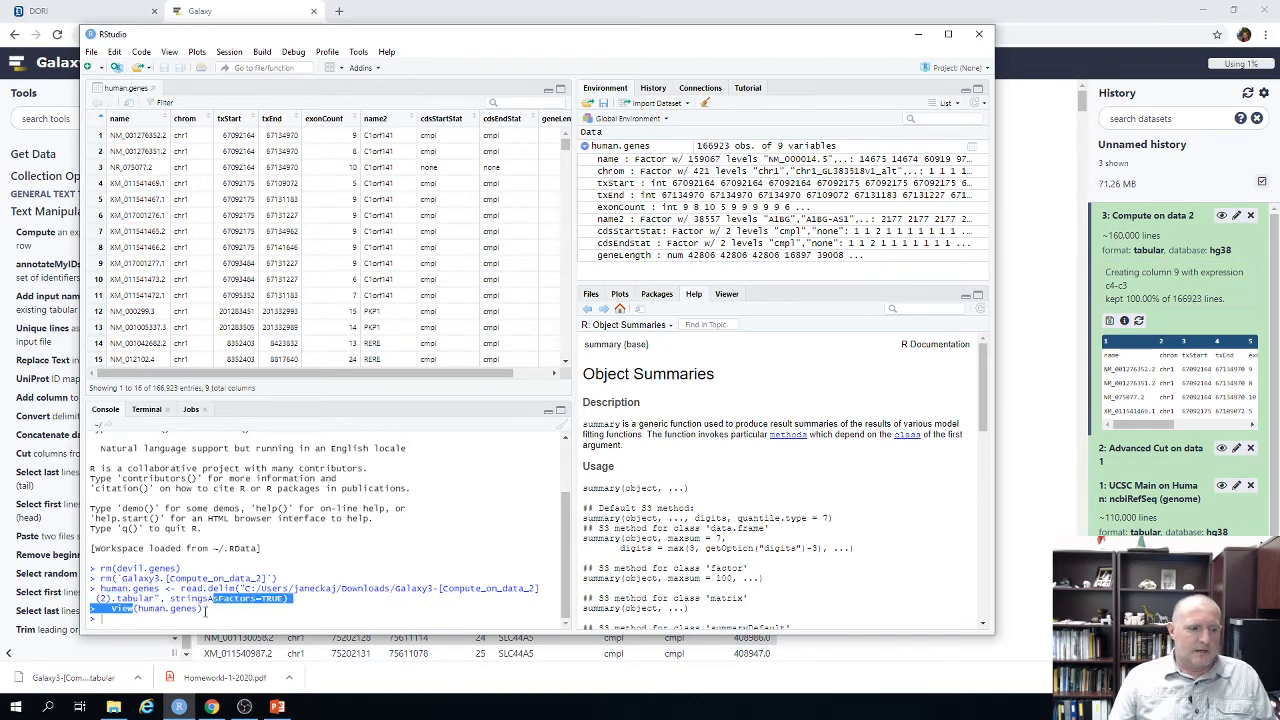
pyautogui.click(119, 607)
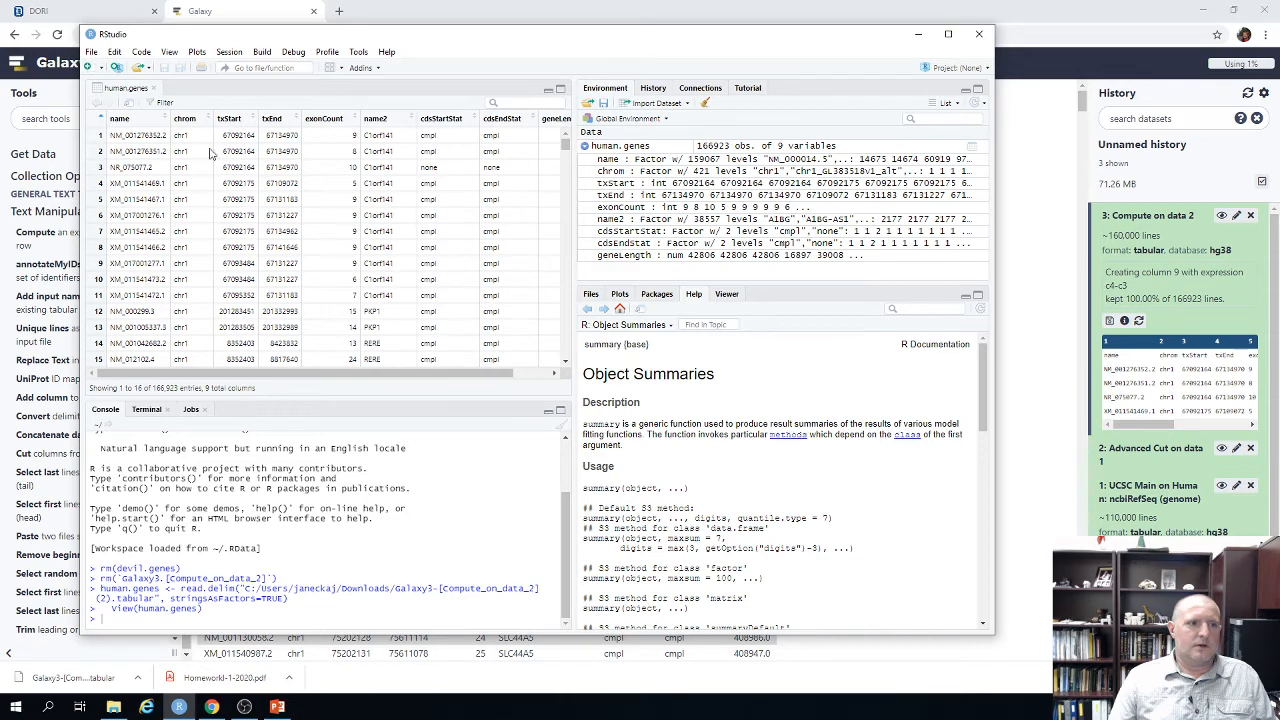
# Calculate the mean gene length in the console with mean(human.genes$geneLength).
pyautogui.moveTo(206, 377); pyautogui.dragTo(346, 372)
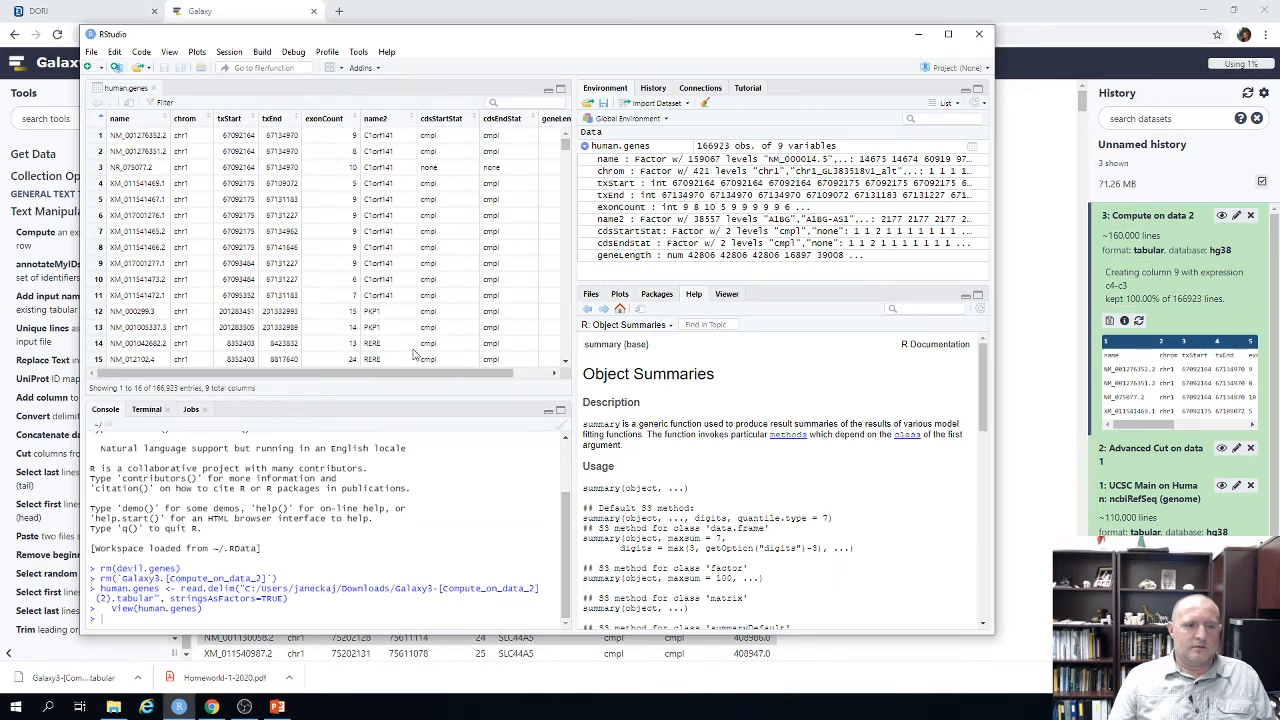
pyautogui.moveTo(452, 374); pyautogui.dragTo(505, 376)
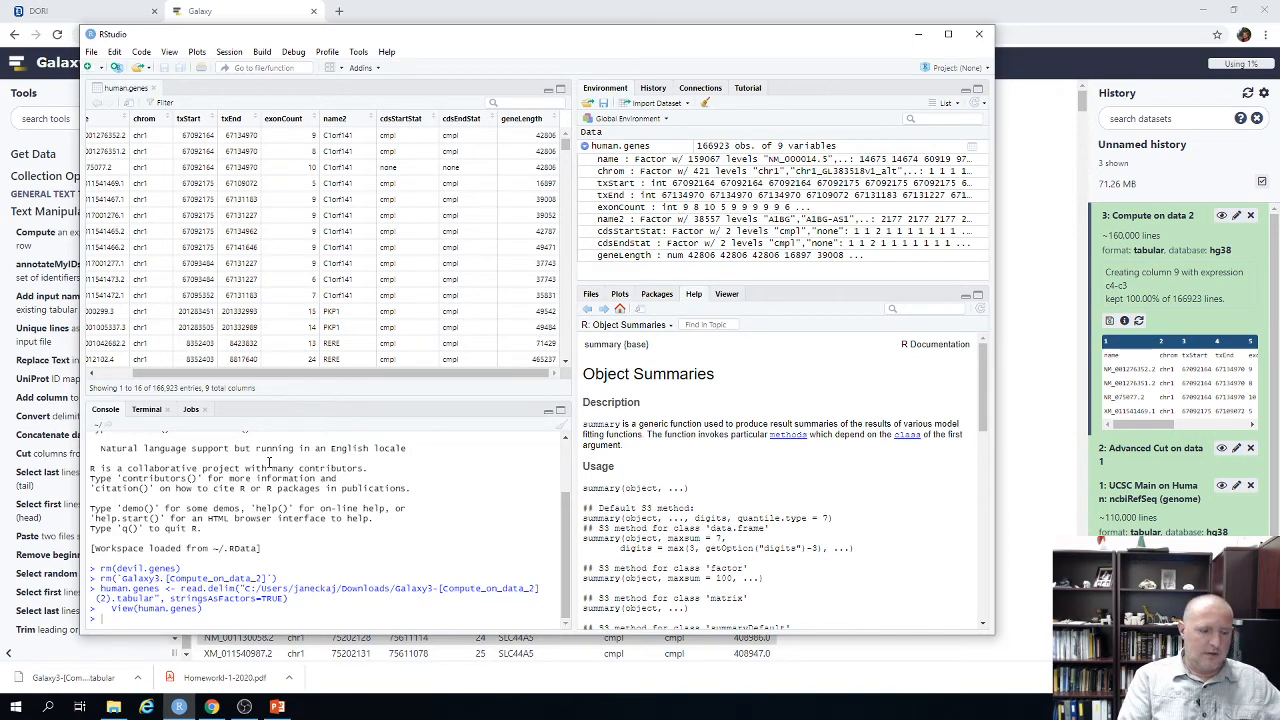
pyautogui.write('mean')
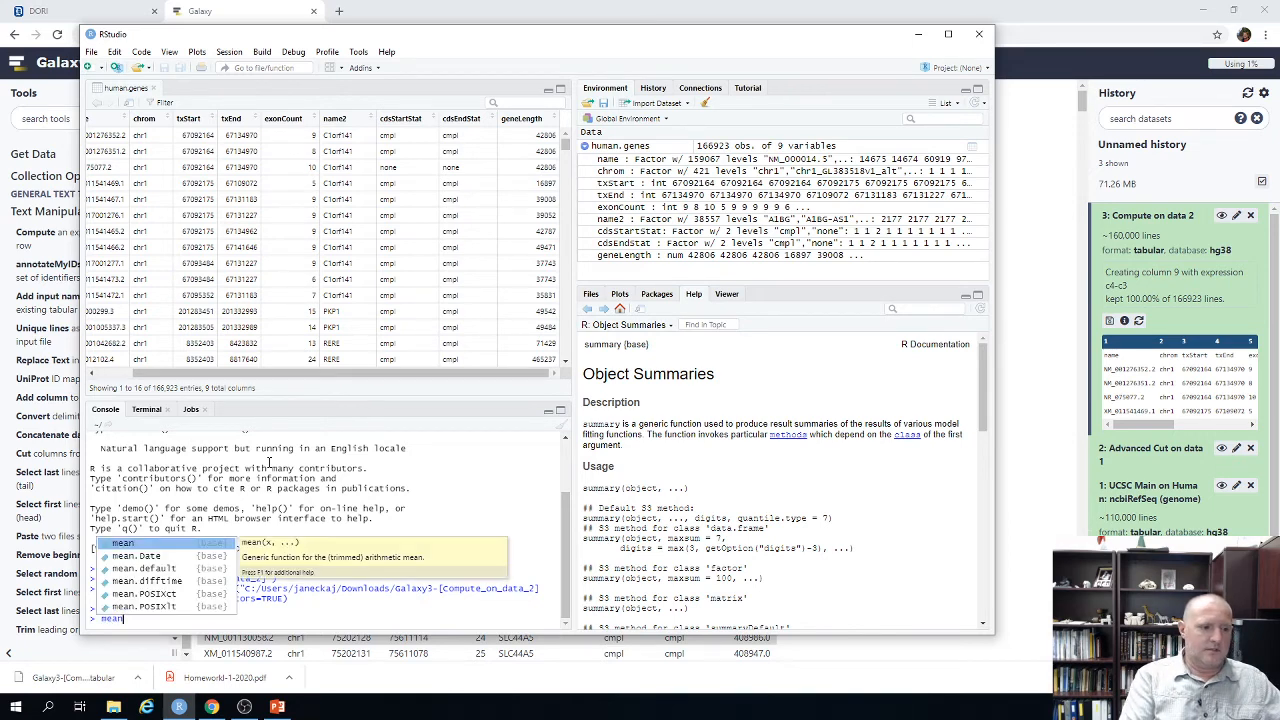
pyautogui.write('(')
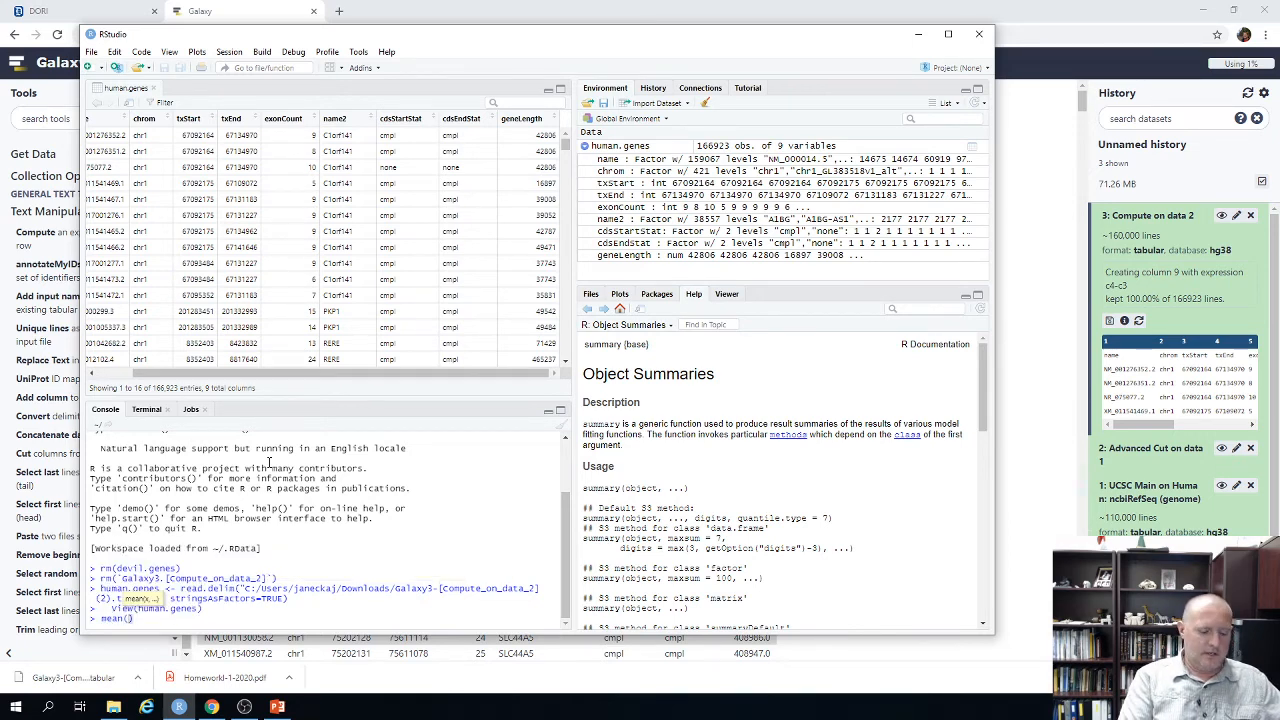
pyautogui.write('human')
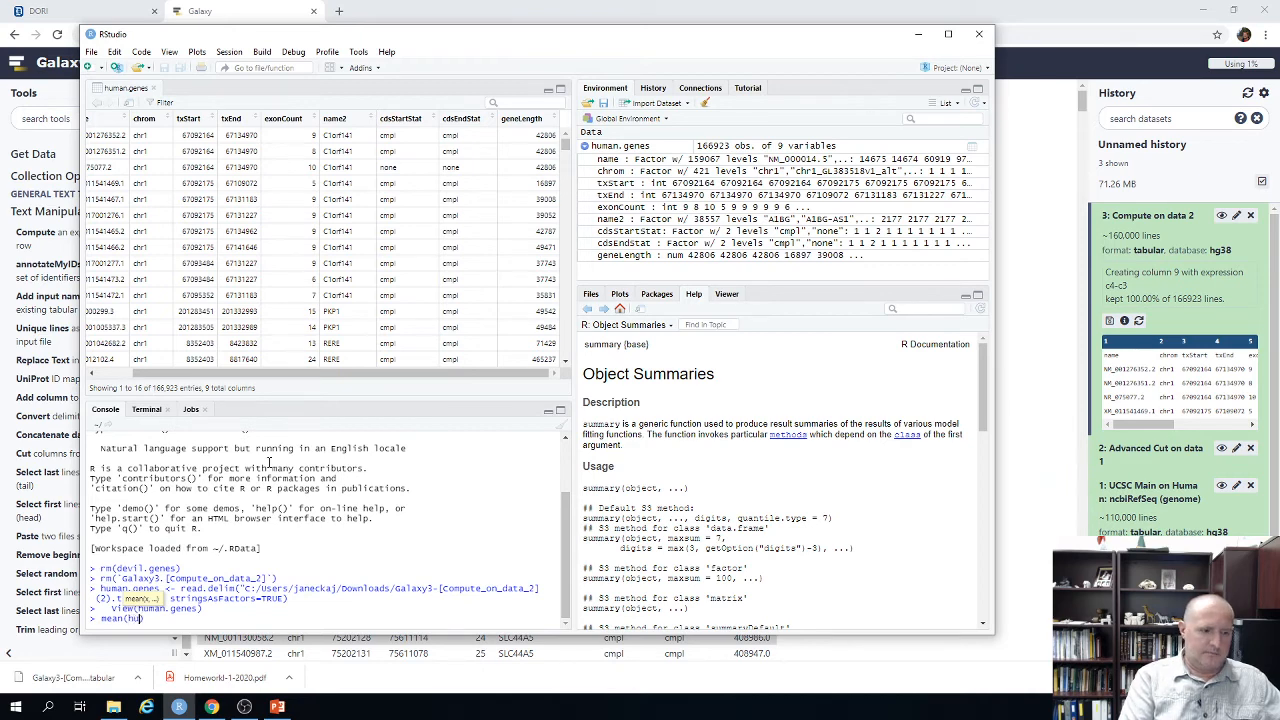
pyautogui.press('Tab')
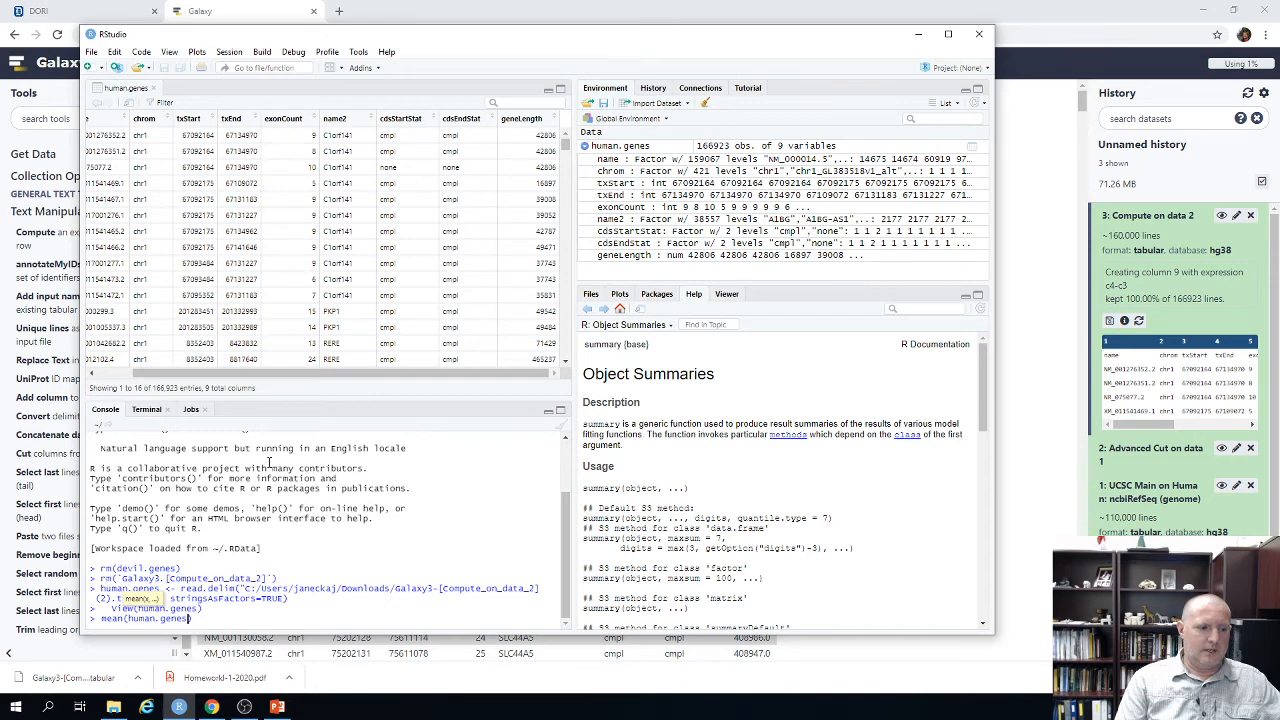
pyautogui.write('$')
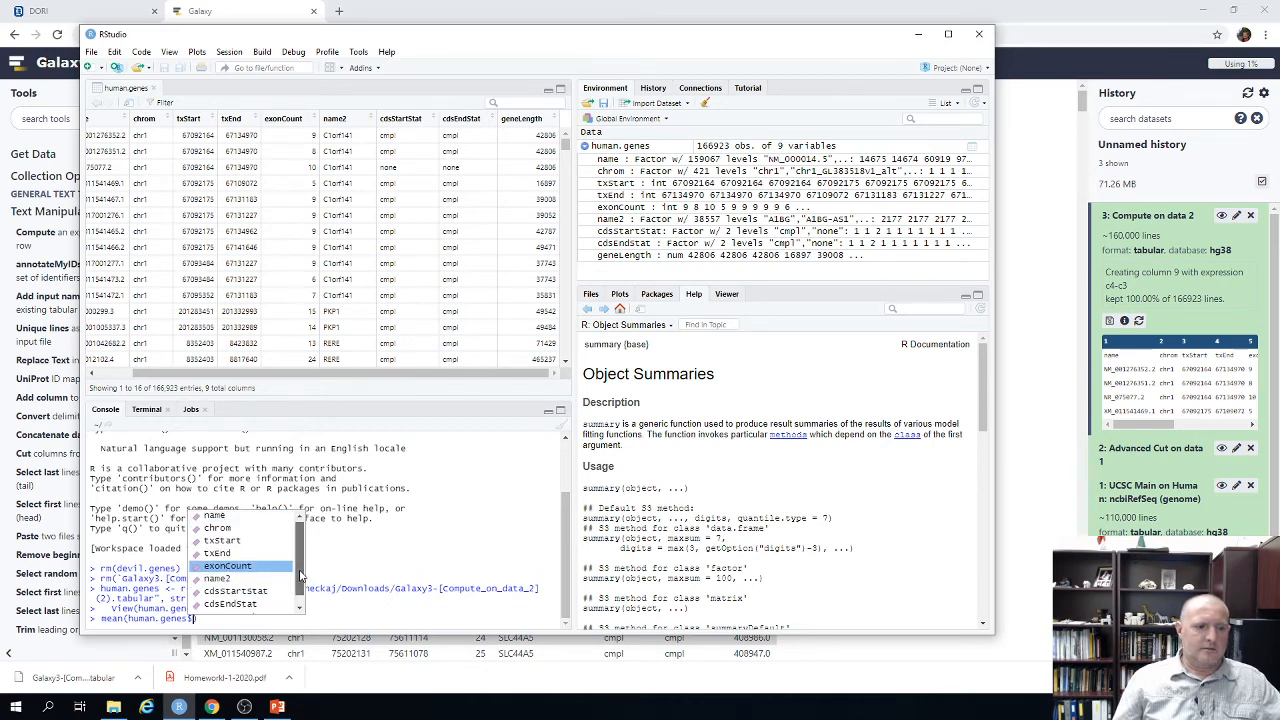
pyautogui.scroll(-1, 296, 566)
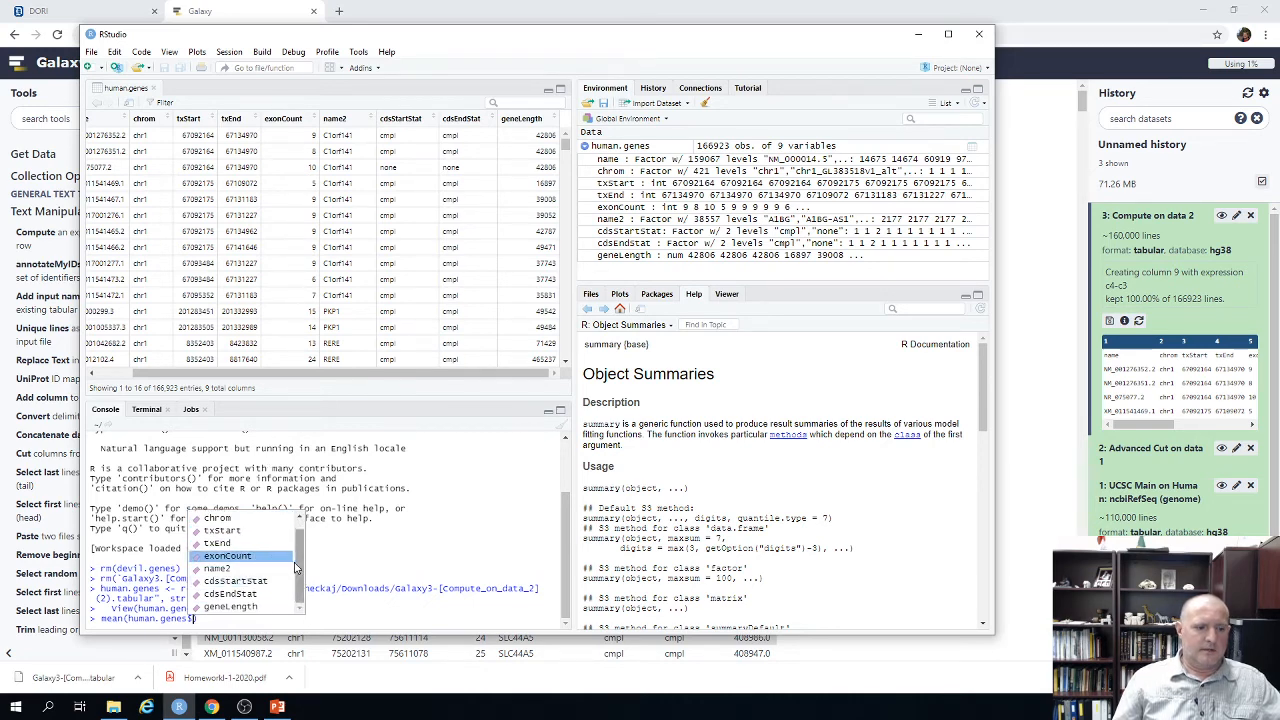
pyautogui.click(262, 607)
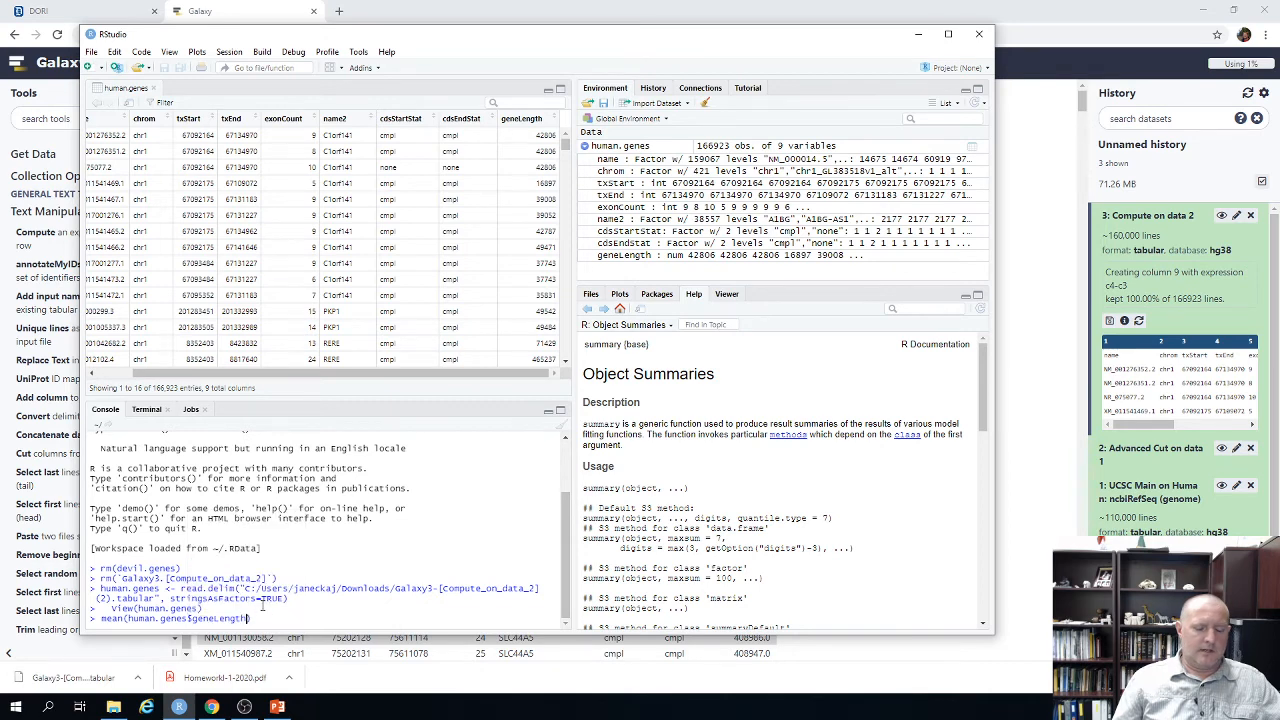
pyautogui.press('Return')
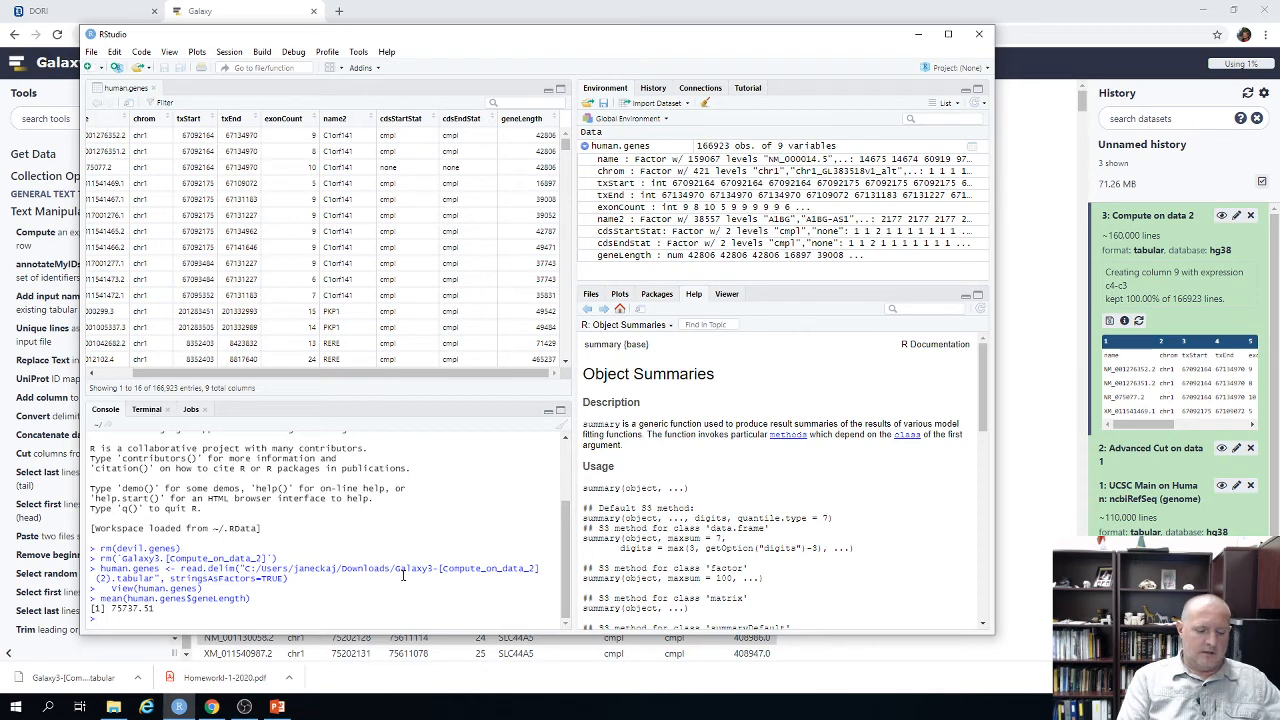
# Plot the density distribution of gene lengths with plot(density(human.genes$geneLength)).
pyautogui.write('plot')
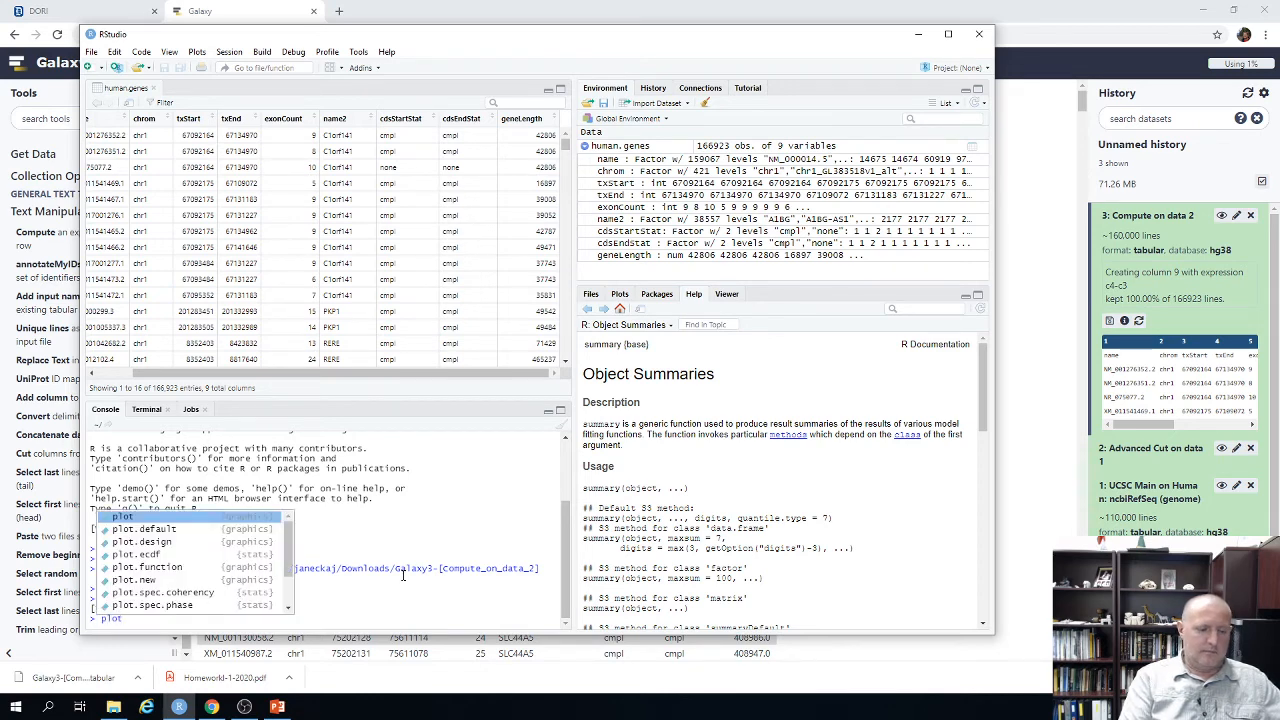
pyautogui.write('(')
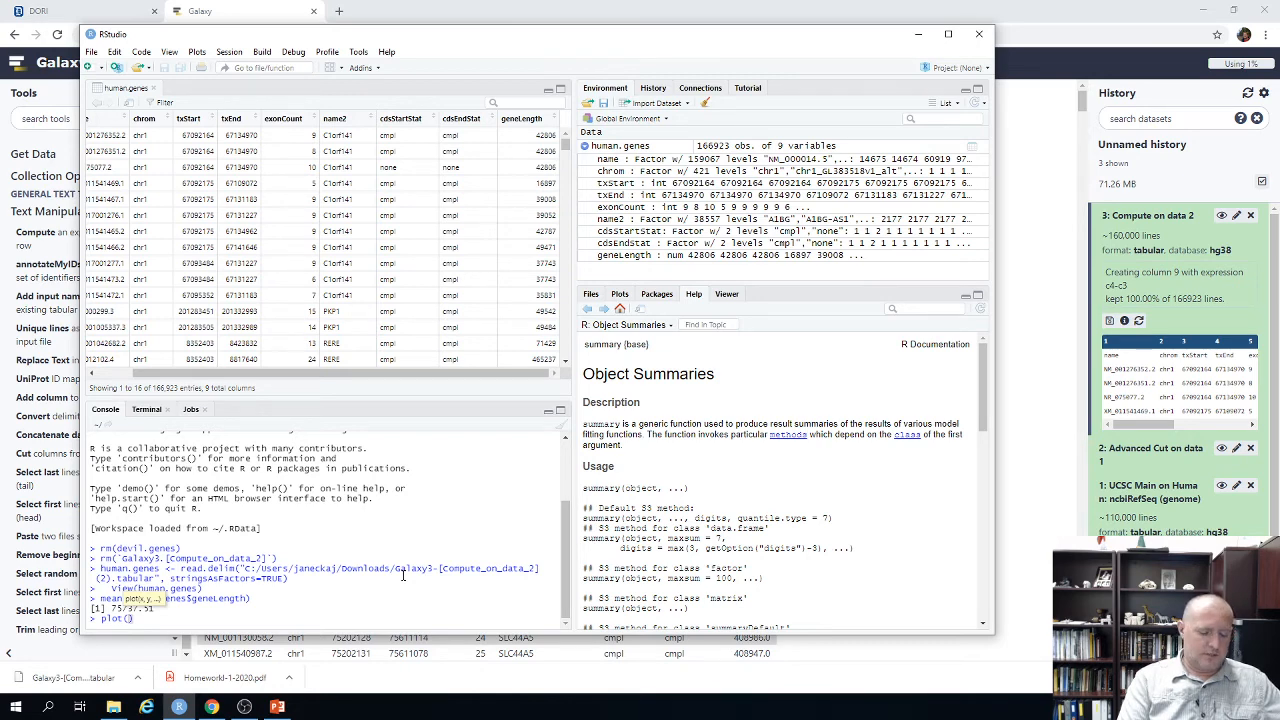
pyautogui.write('dens')
pyautogui.write('nsity')
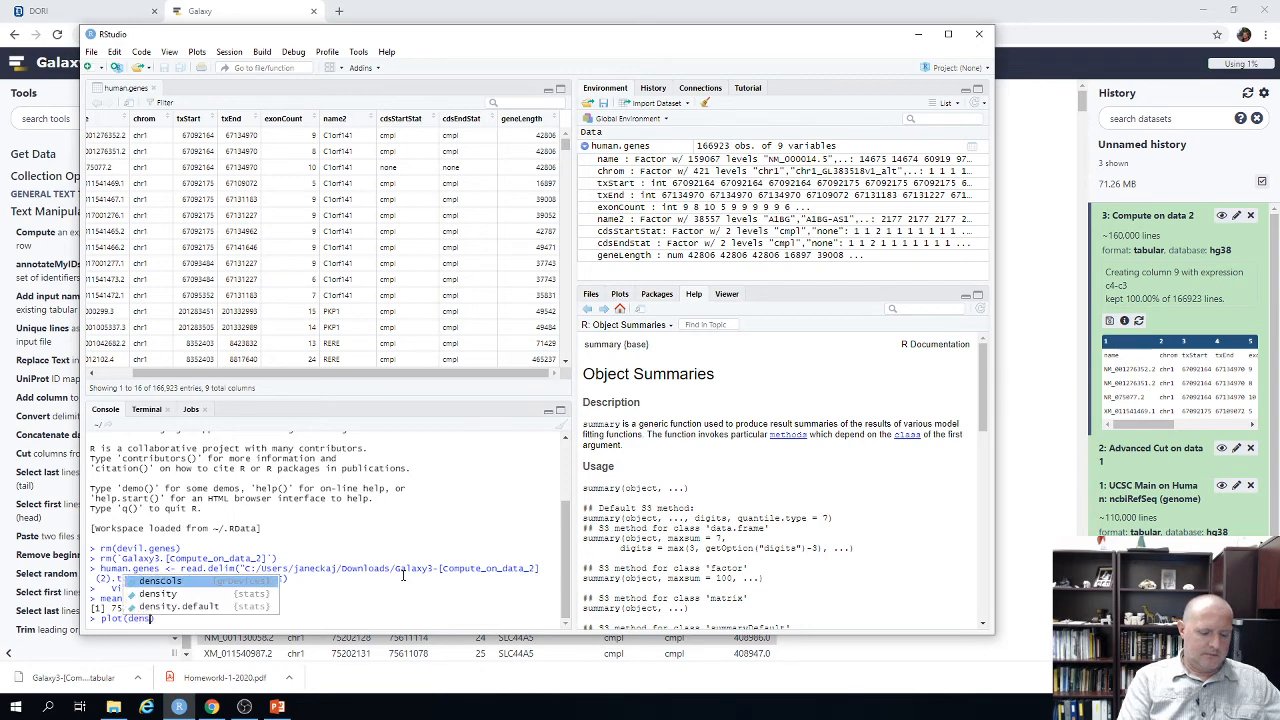
pyautogui.press('Tab')
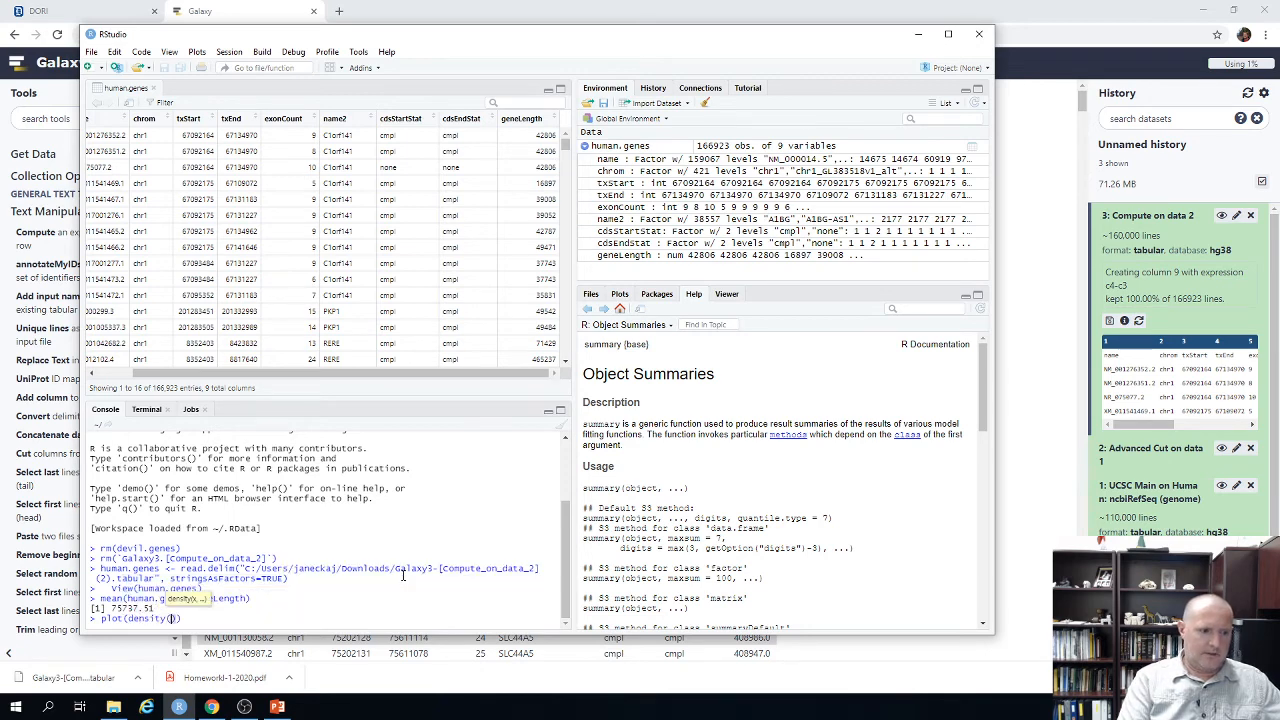
pyautogui.write('gene')
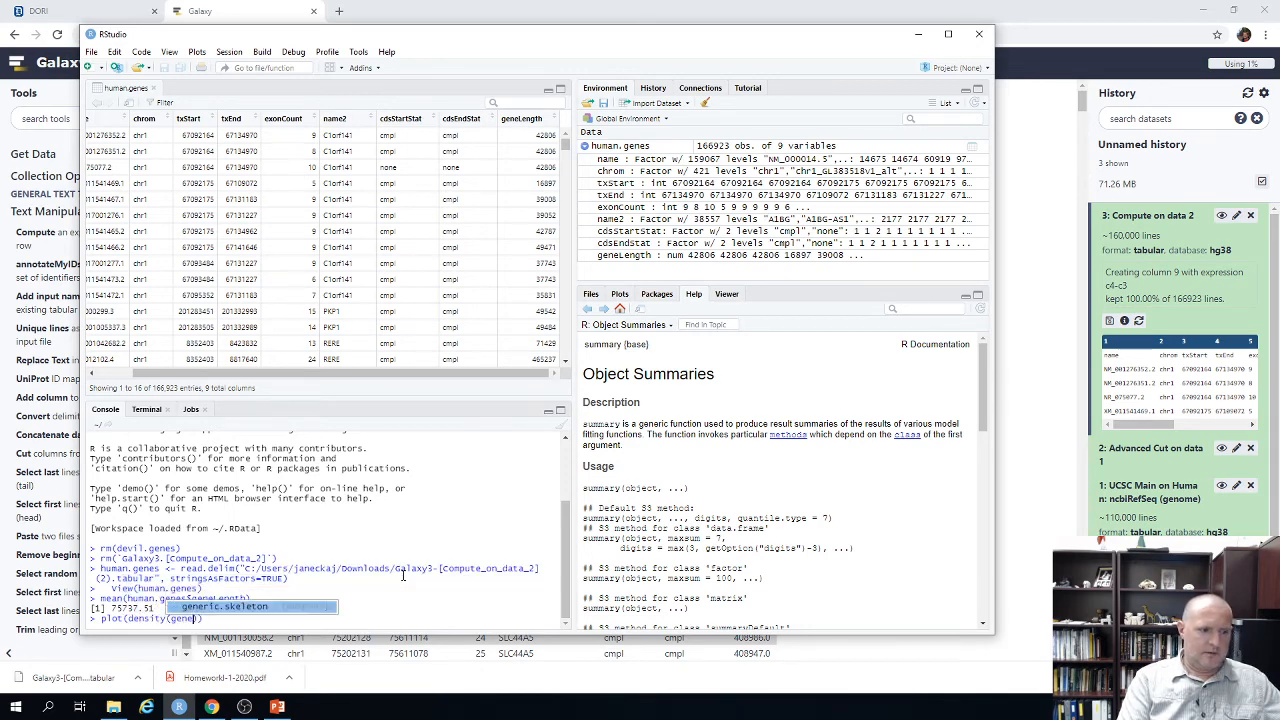
pyautogui.press('BackSpace')
pyautogui.press('BackSpace')
pyautogui.press('BackSpace')
pyautogui.press('BackSpace')
pyautogui.write('hum')
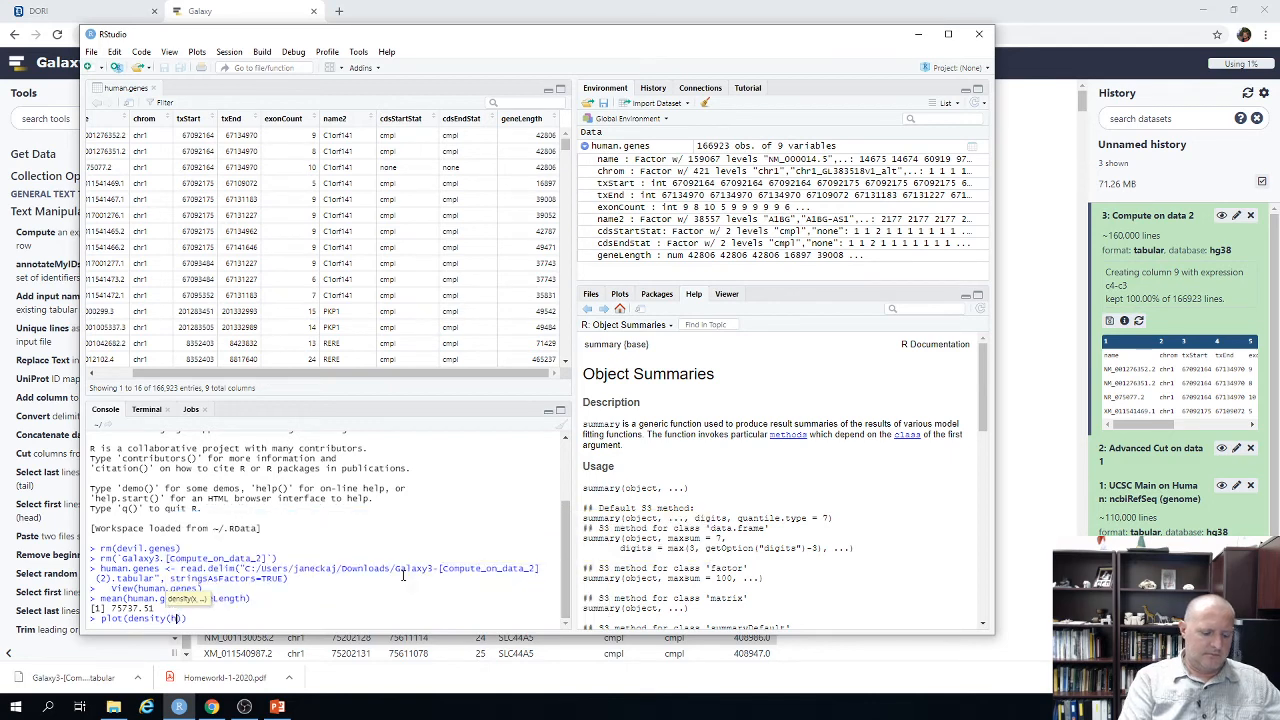
pyautogui.write('an')
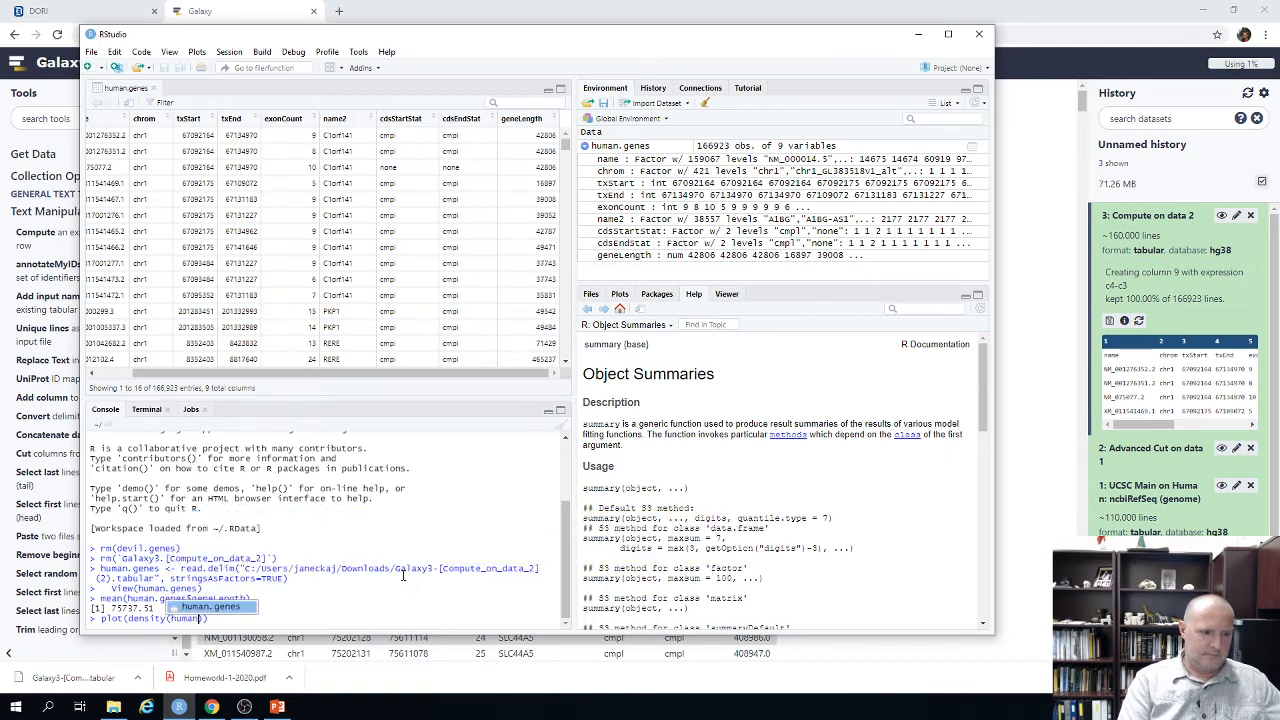
pyautogui.press('Tab')
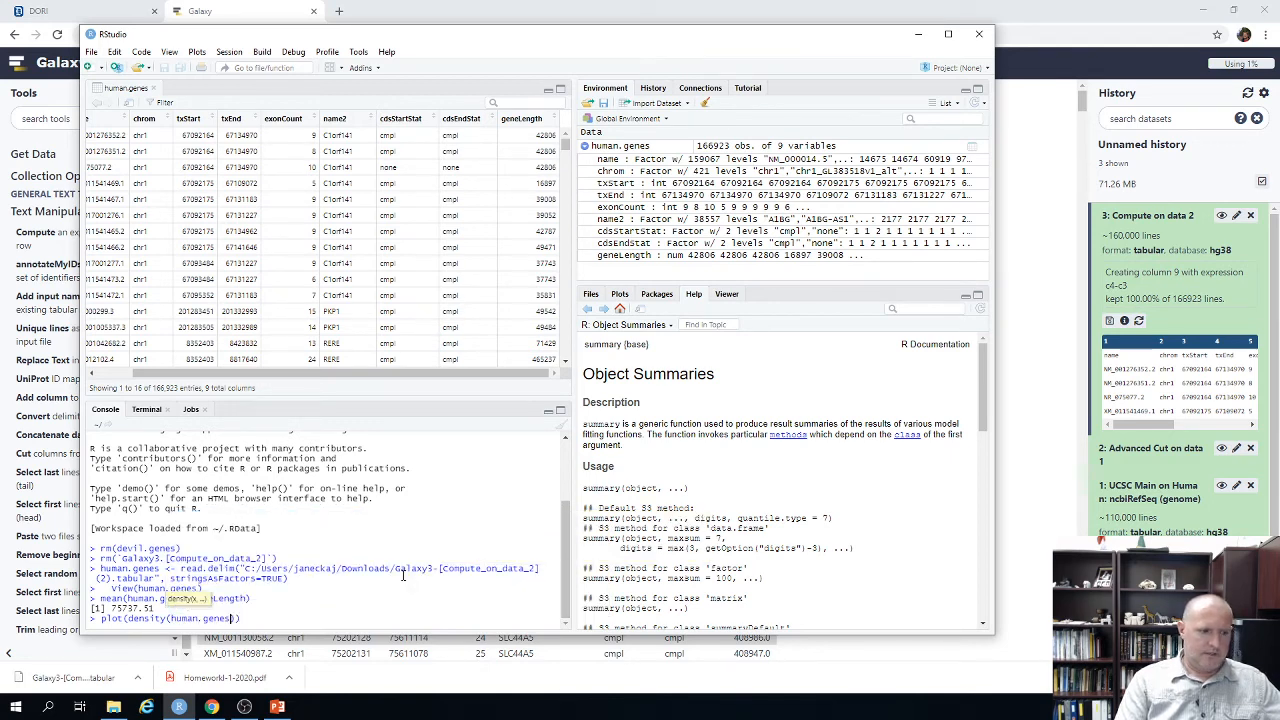
pyautogui.write('$')
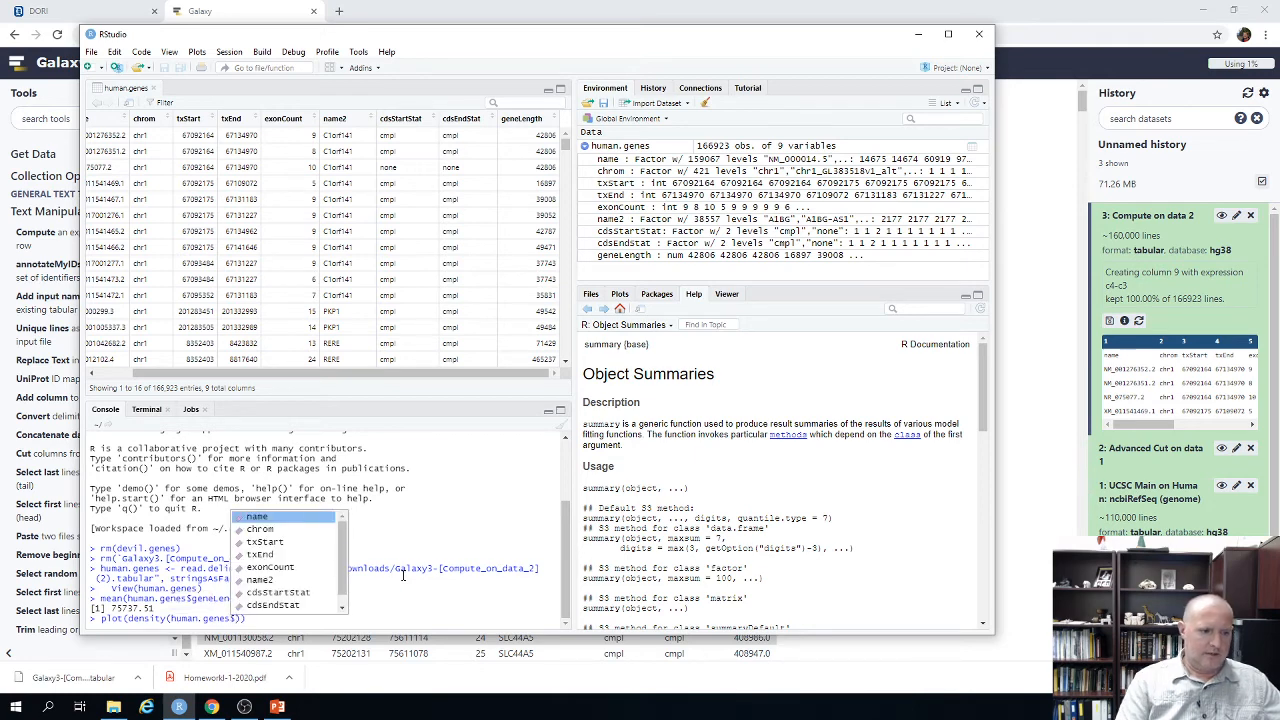
pyautogui.moveTo(342, 579); pyautogui.dragTo(343, 596)
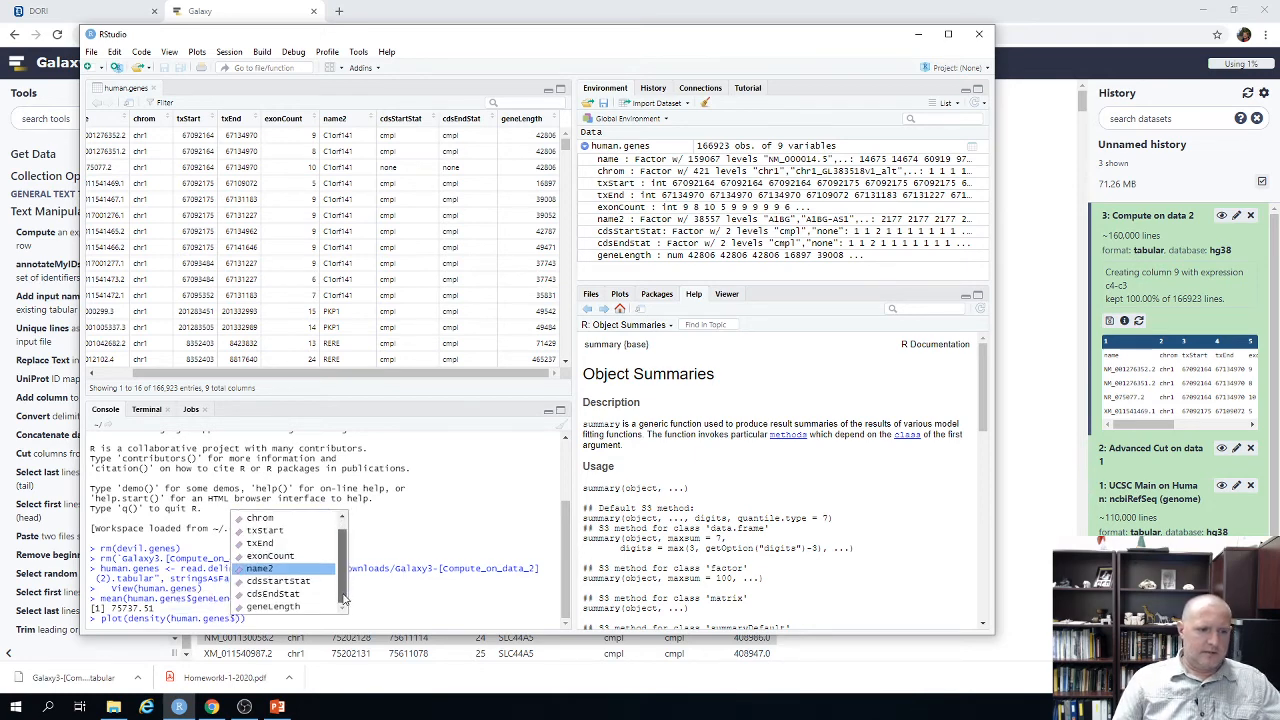
pyautogui.click(286, 609)
pyautogui.press('Return')
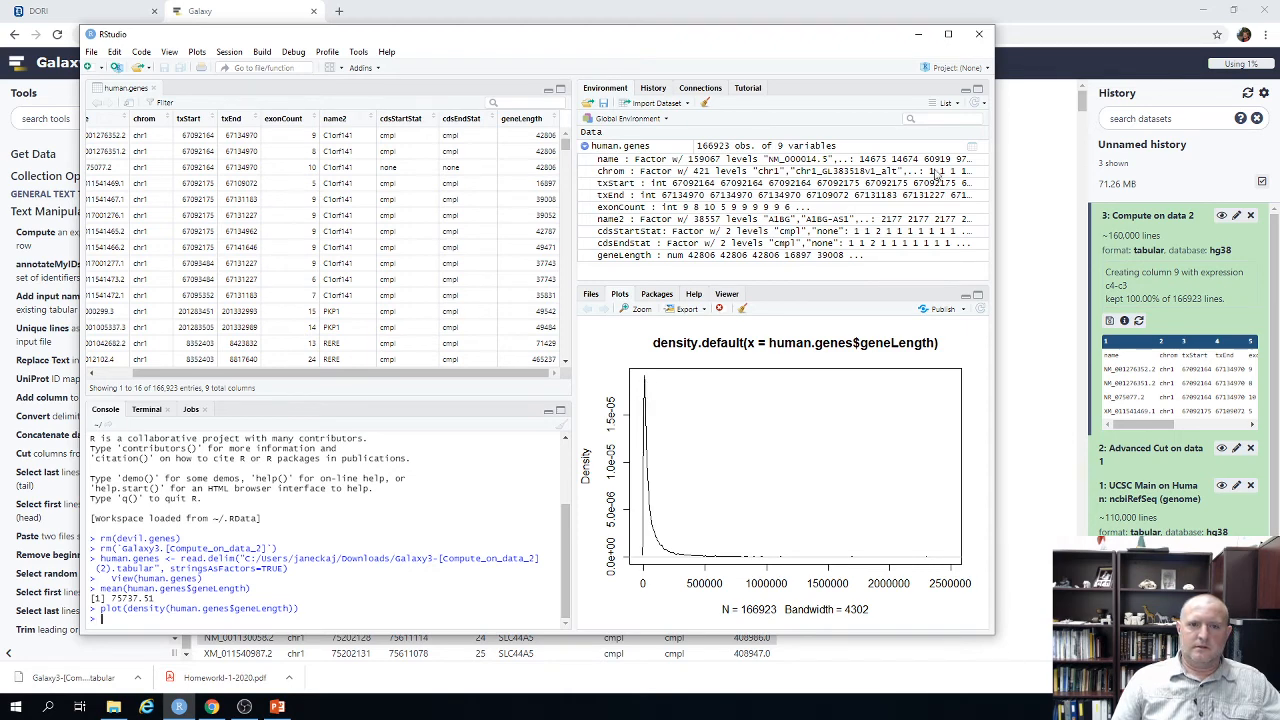
# Maximize the RStudio window and widen the pane that holds the density plot.
pyautogui.click(948, 36)
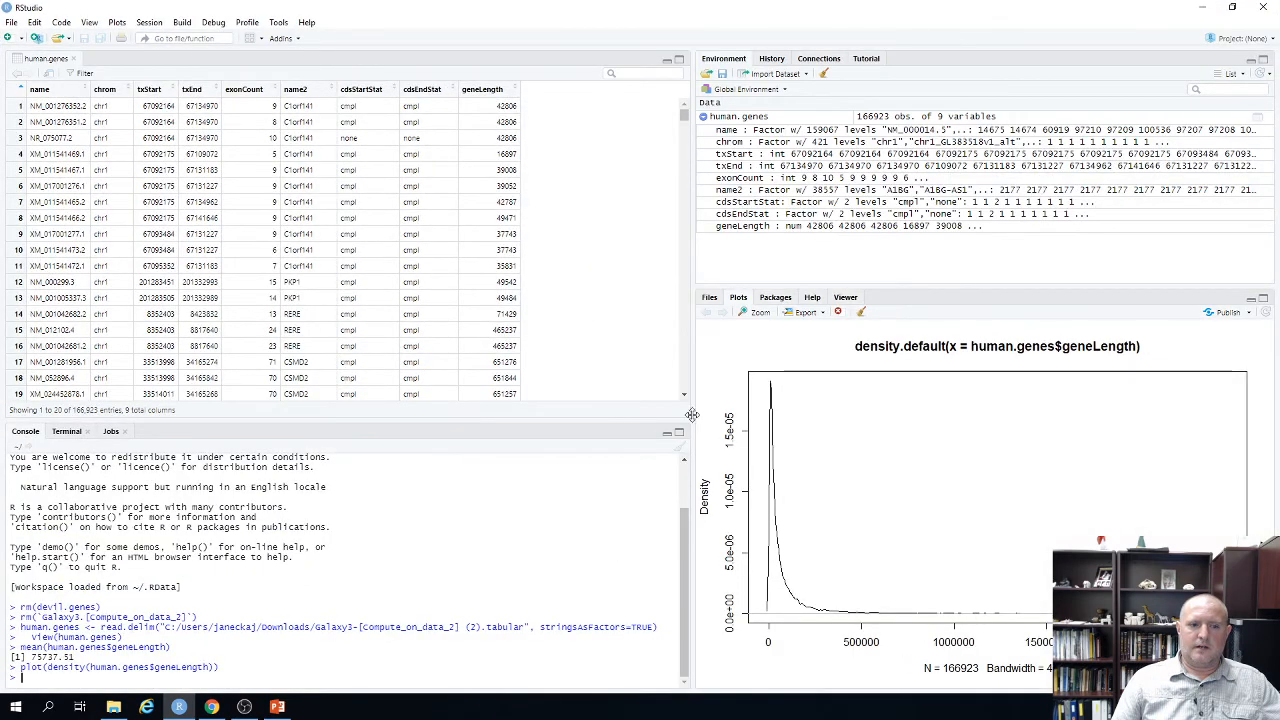
pyautogui.moveTo(692, 415); pyautogui.dragTo(559, 406)
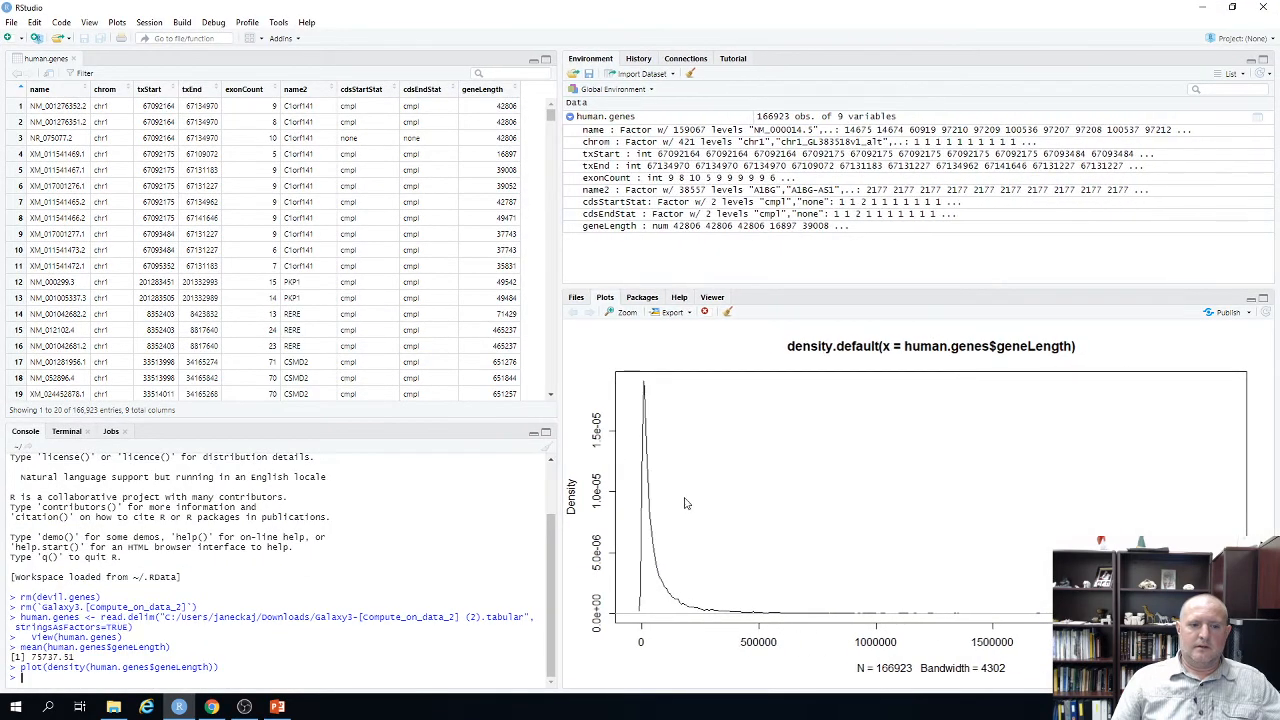